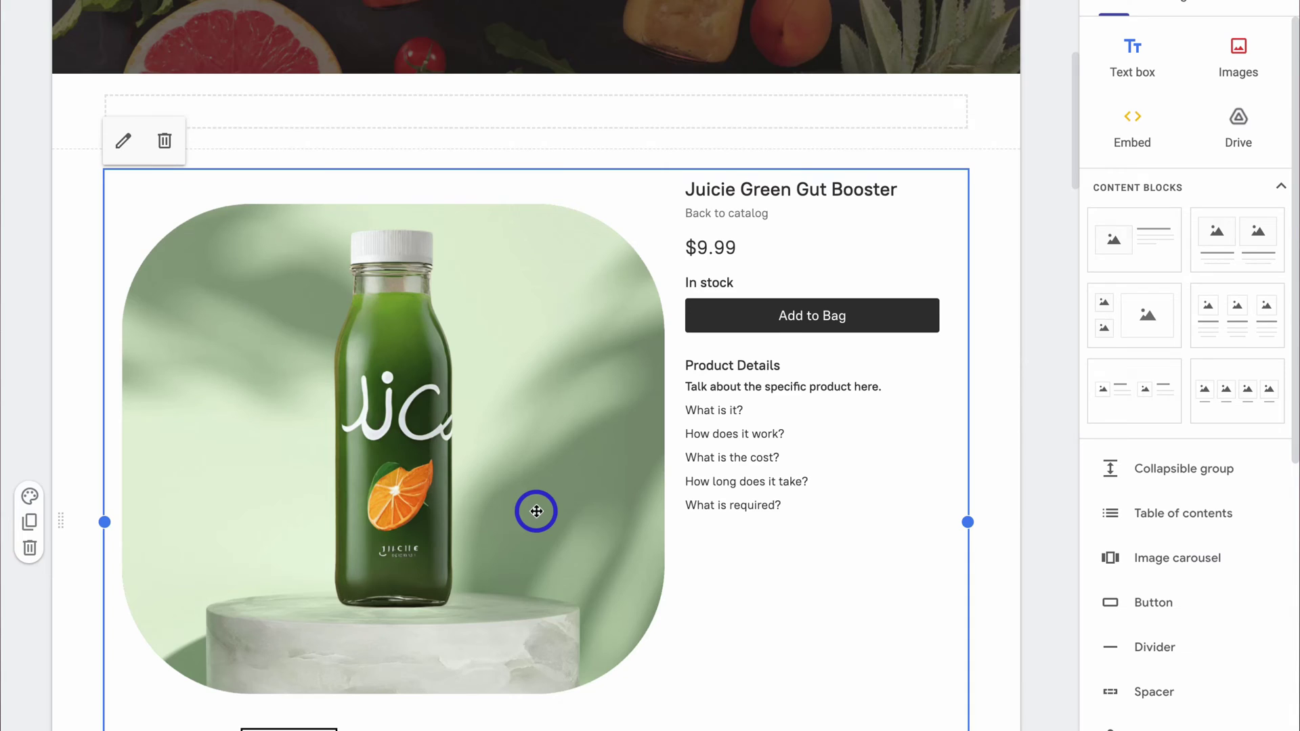
Scroll through the JUICIE.G home page
scroll(536, 512, "down", 2)
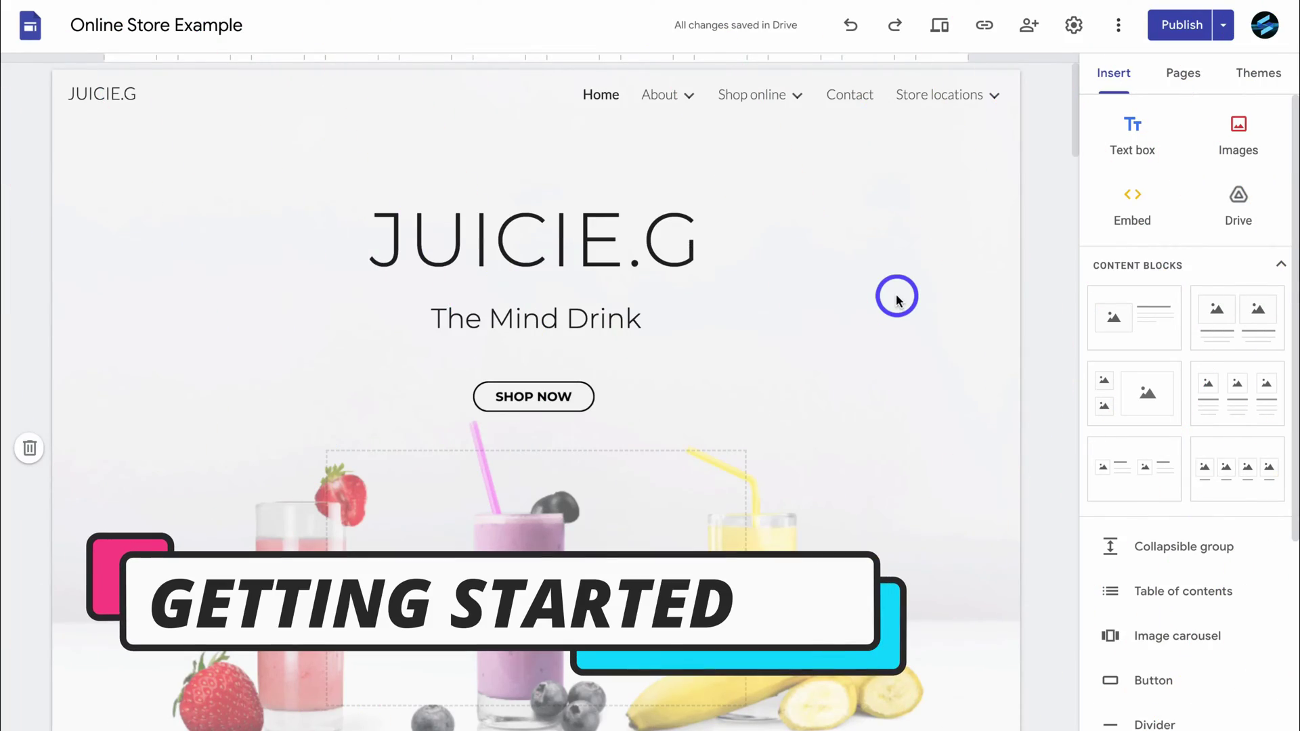
scroll(898, 298, "down", 10)
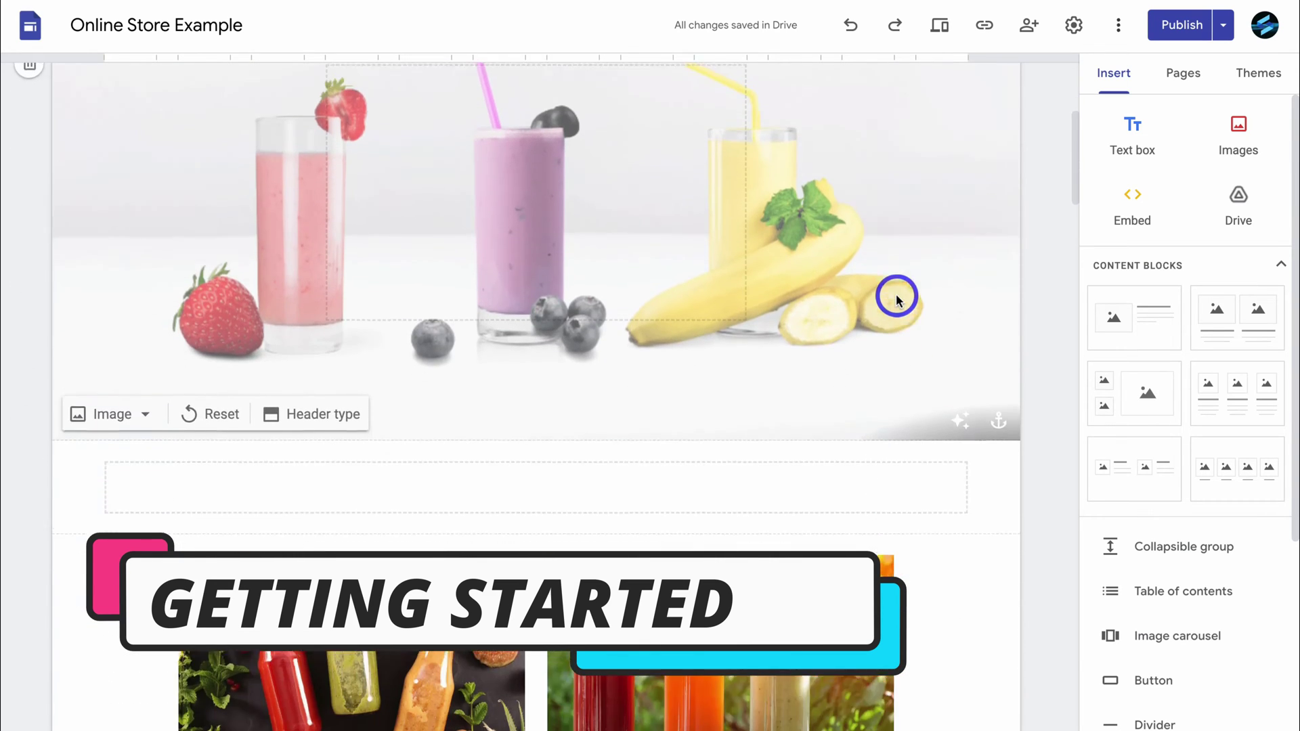
scroll(898, 298, "down", 12)
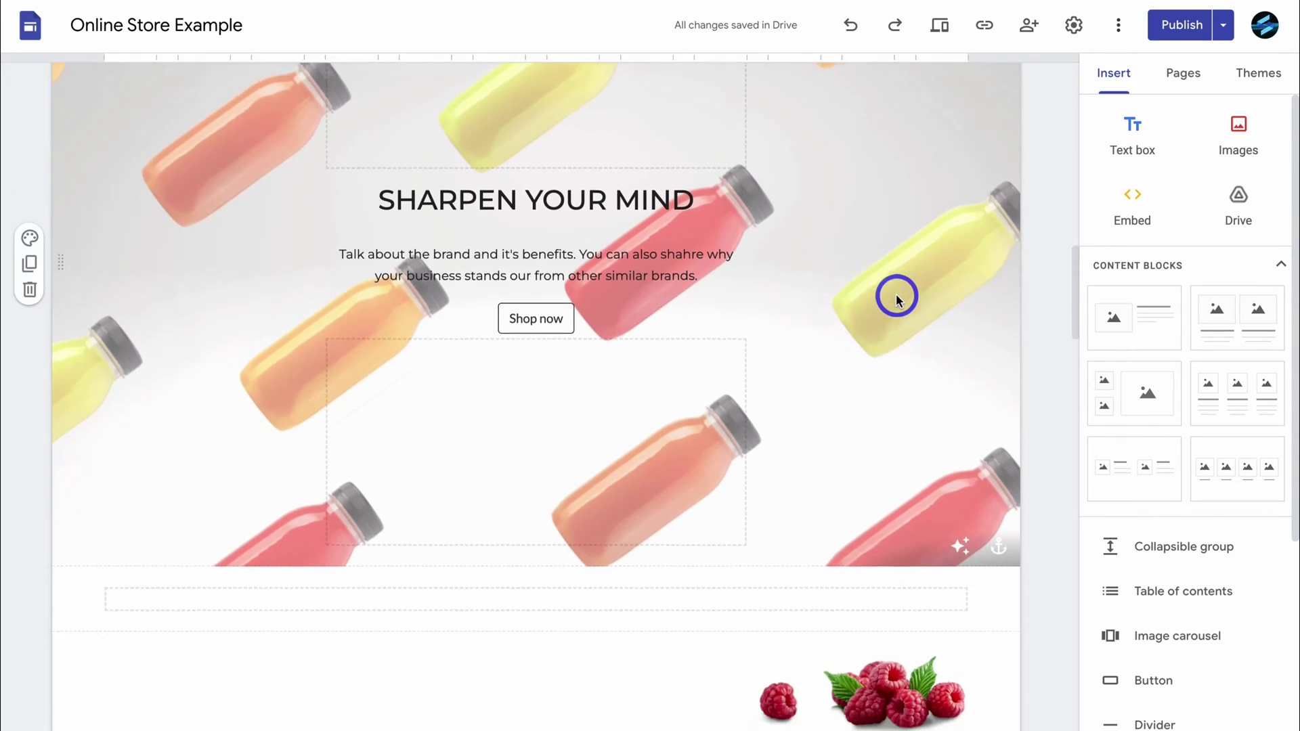
scroll(897, 296, "down", 6)
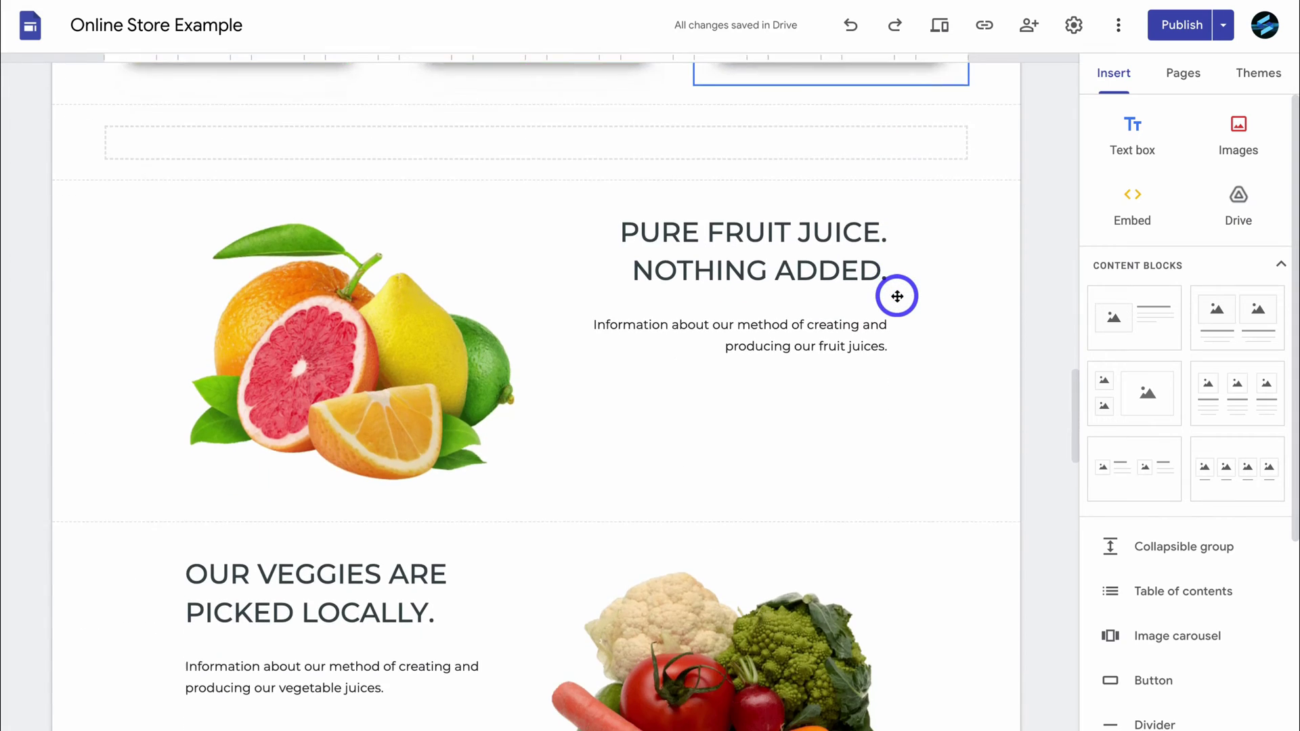
scroll(896, 294, "up", 15)
scroll(898, 303, "up", 10)
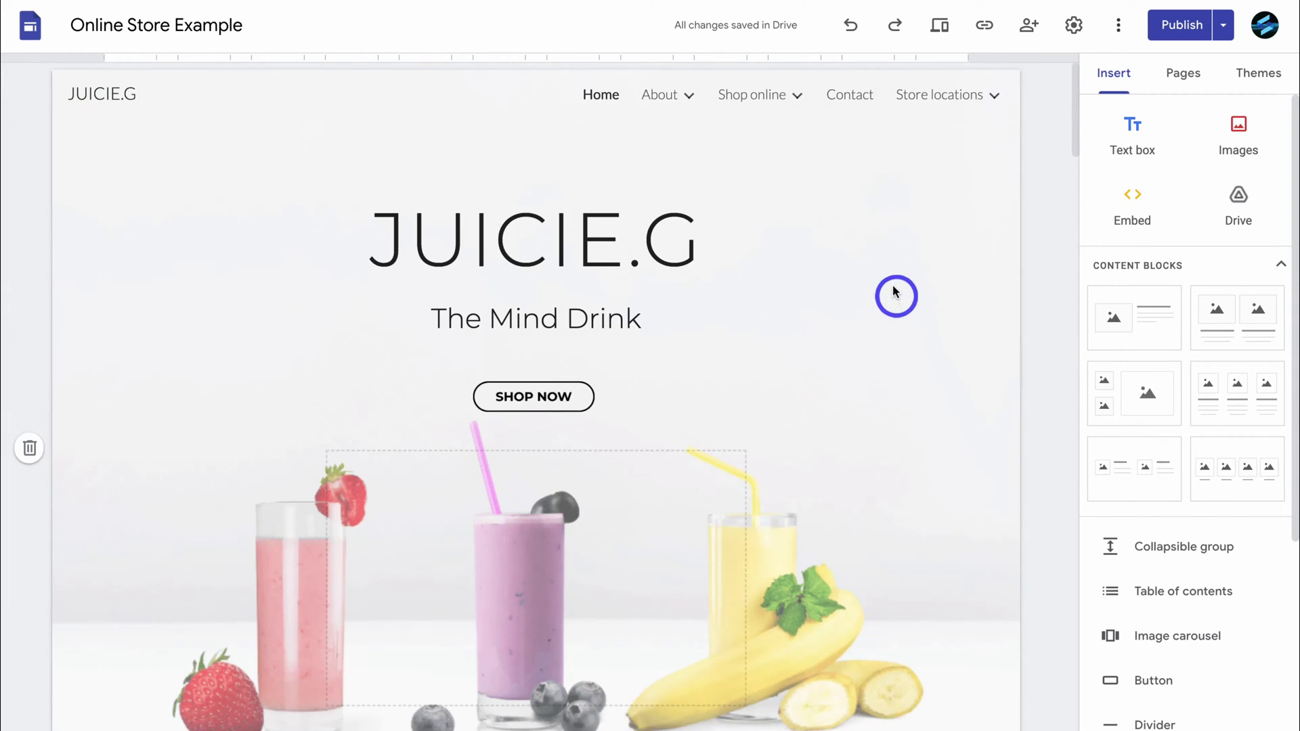
Open the All products page from the Shop online menu and look through it
mouse_move(742, 100)
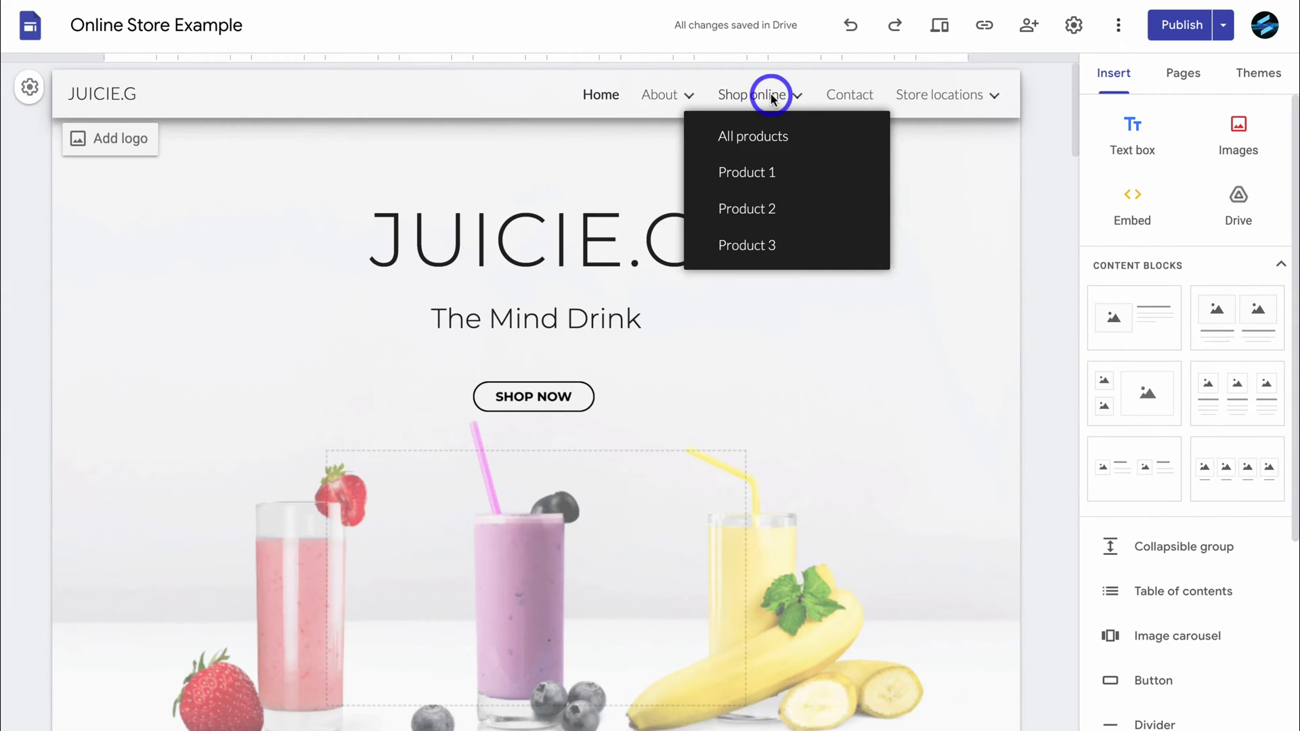
left_click(784, 141)
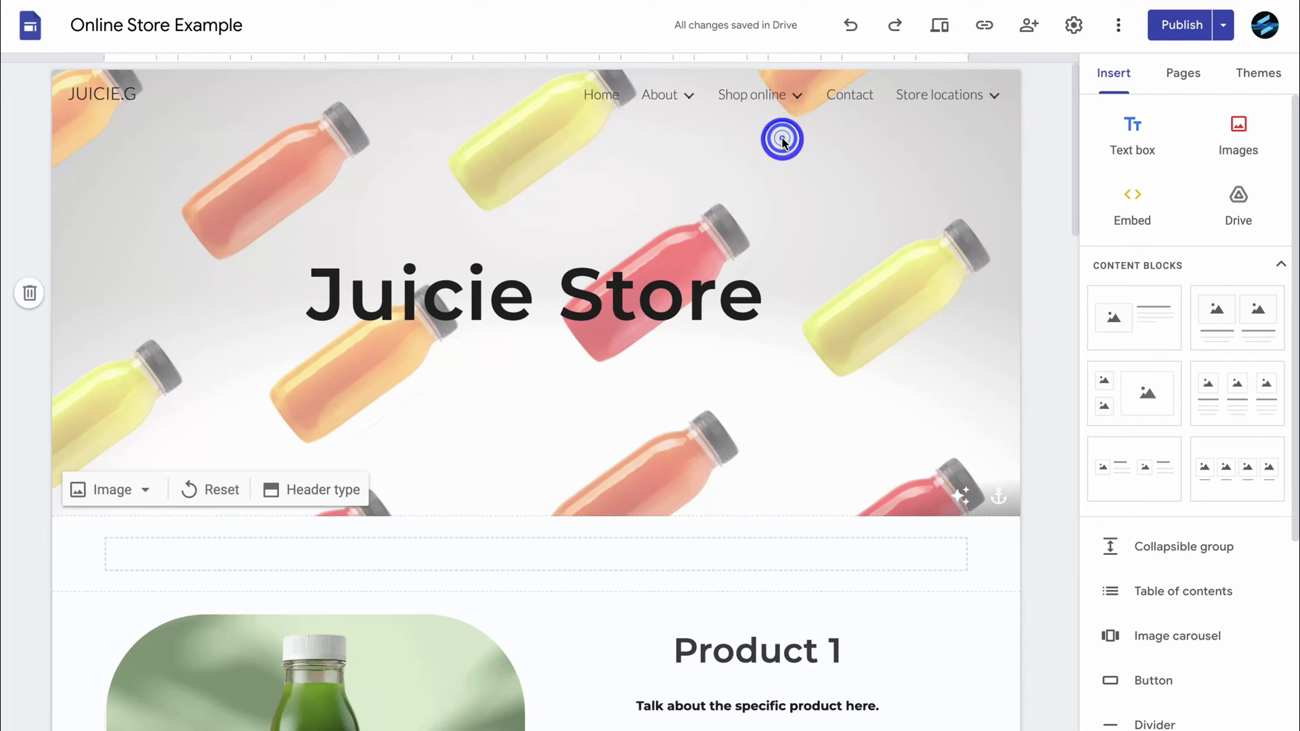
scroll(903, 234, "down", 8)
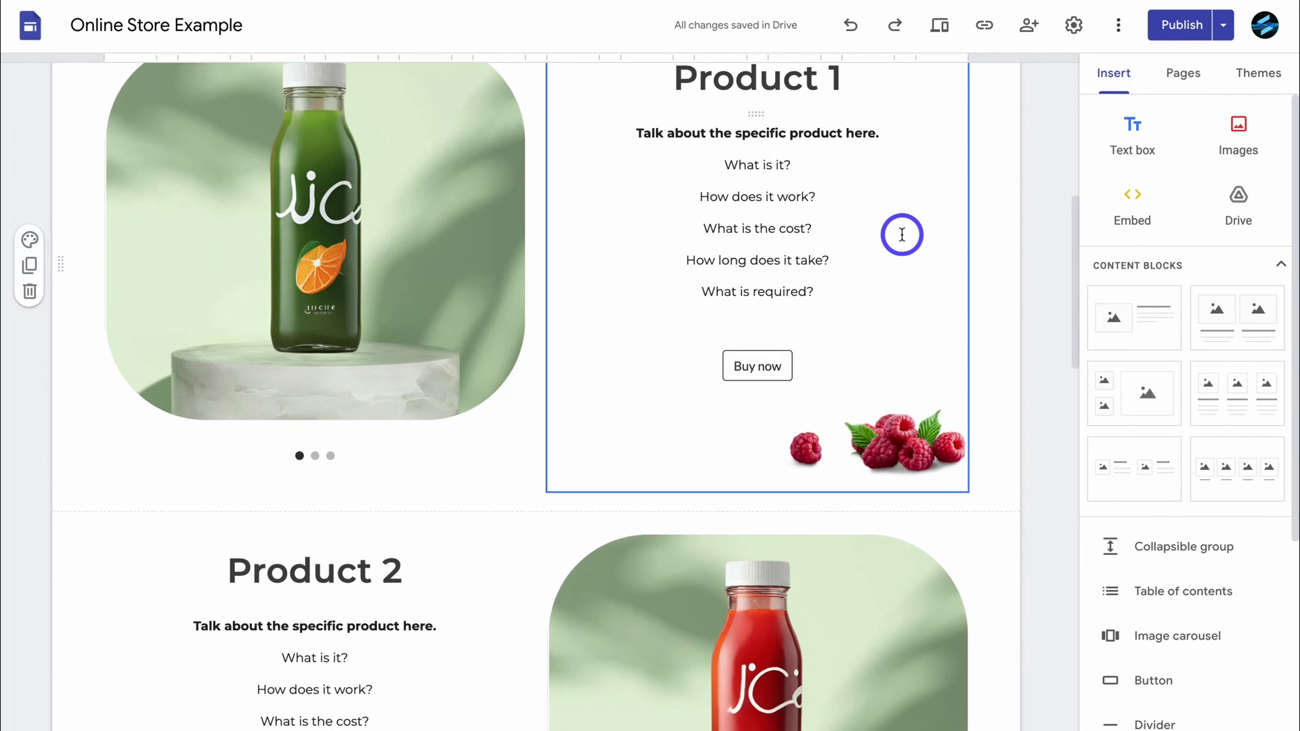
scroll(902, 235, "up", 2)
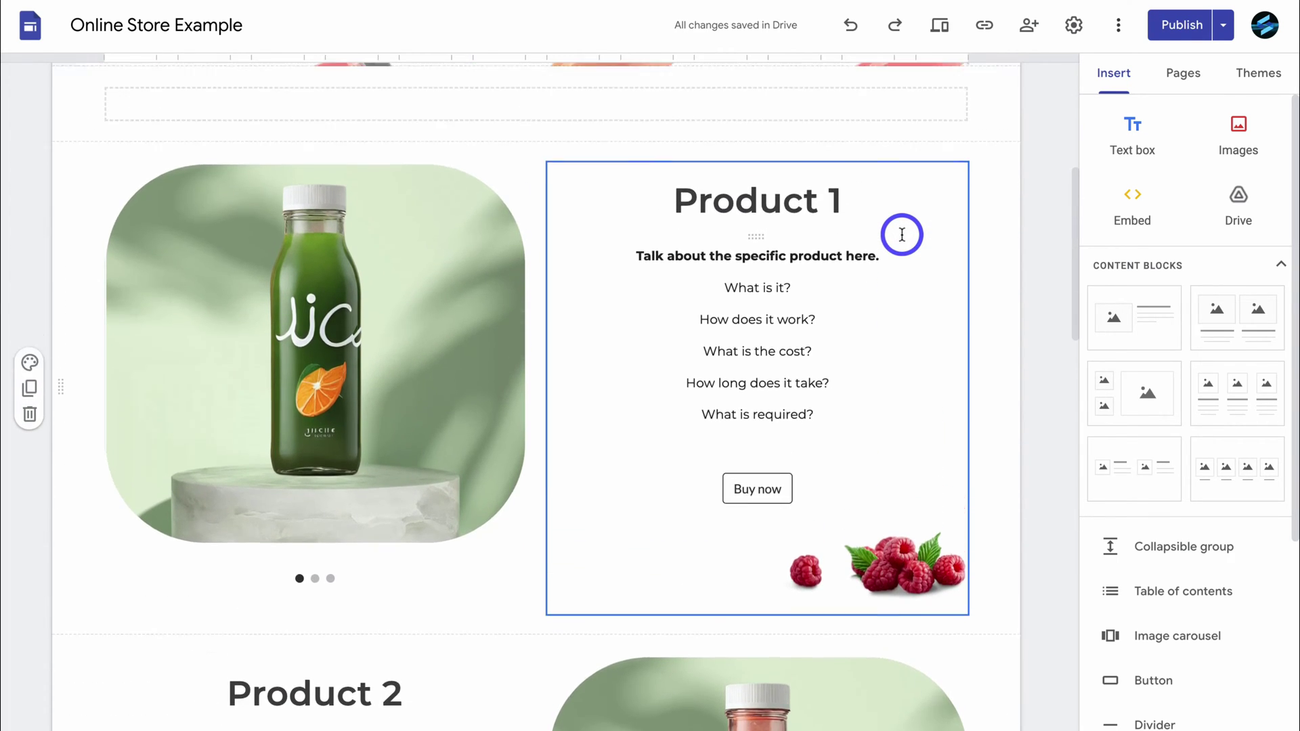
scroll(902, 235, "down", 5)
scroll(902, 235, "down", 10)
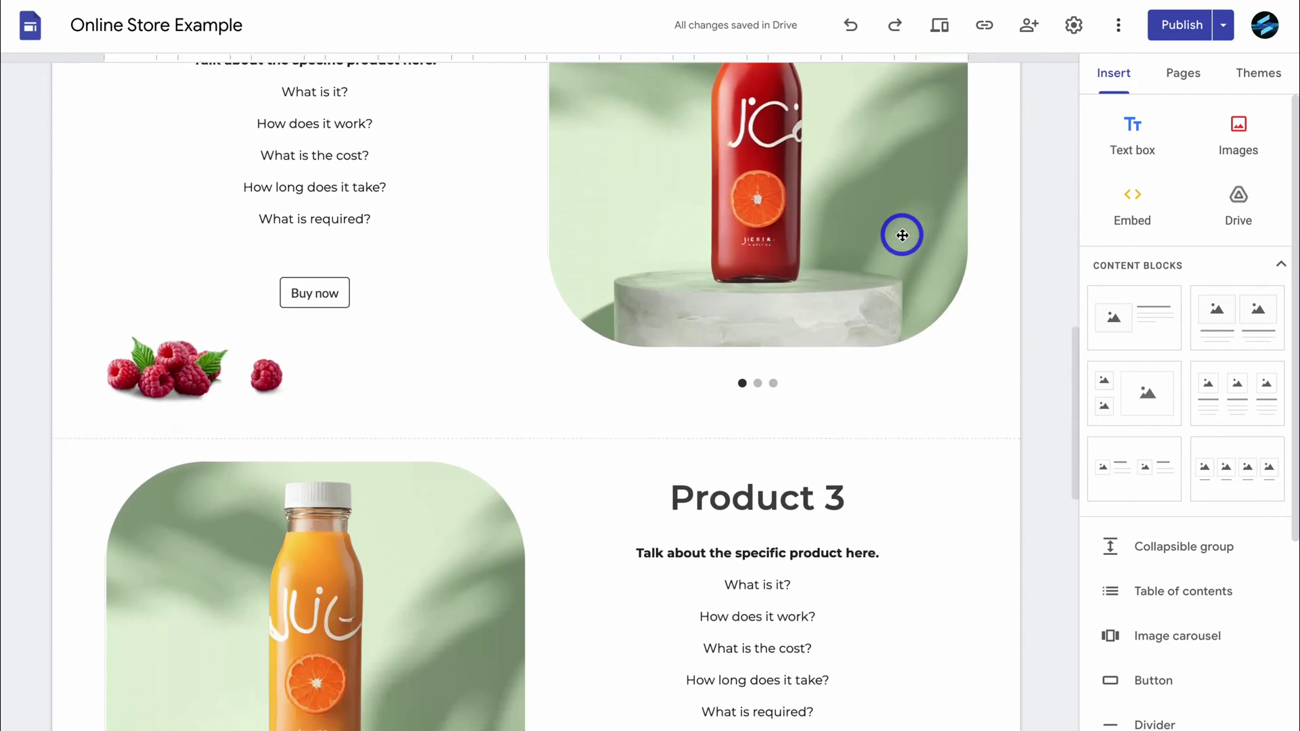
scroll(902, 235, "up", 20)
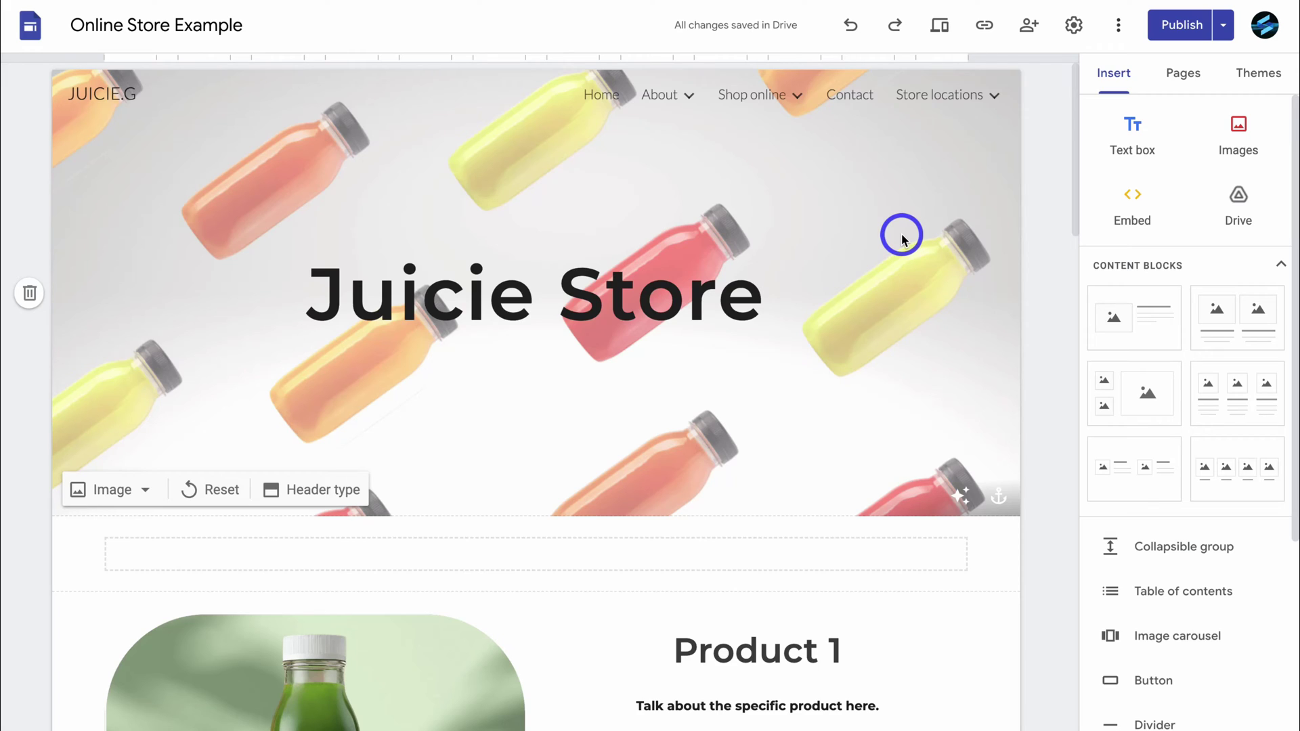
Open the Product 1 page from Shop online and scroll through it
mouse_move(726, 97)
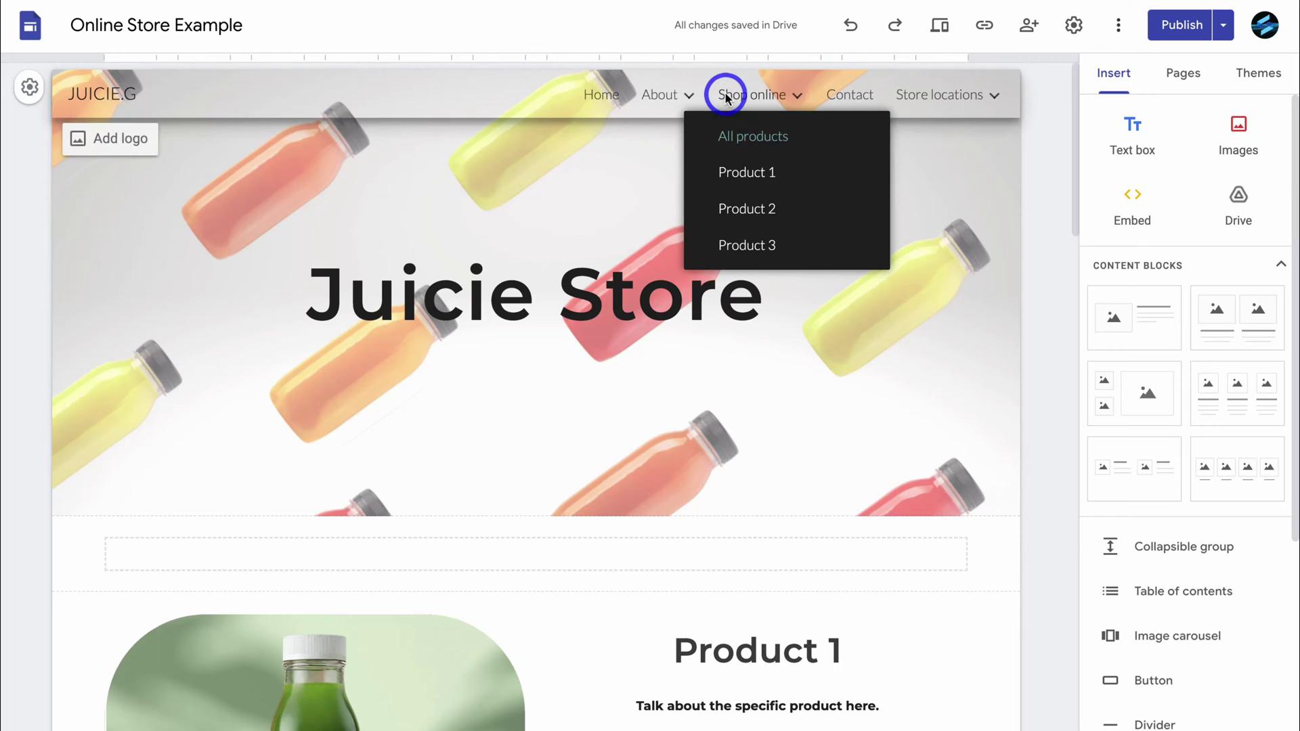
left_click(778, 177)
scroll(777, 175, "down", 15)
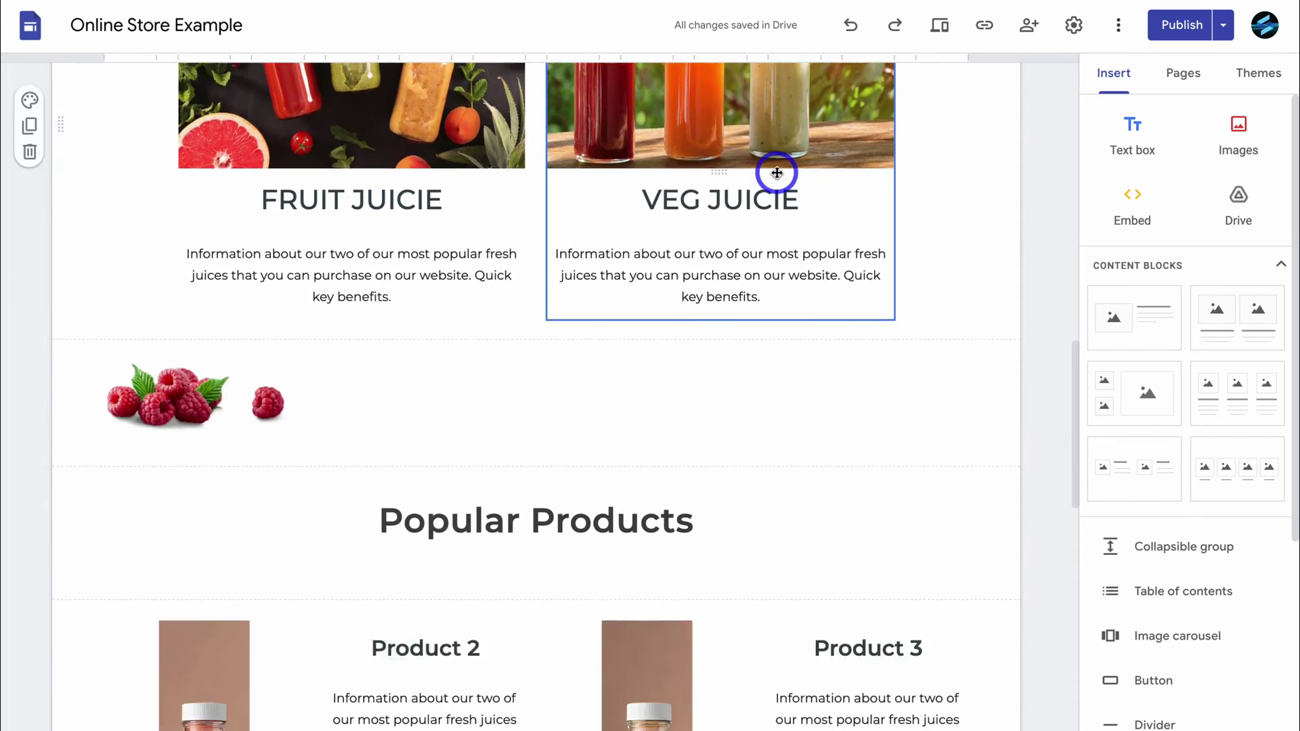
scroll(777, 171, "down", 10)
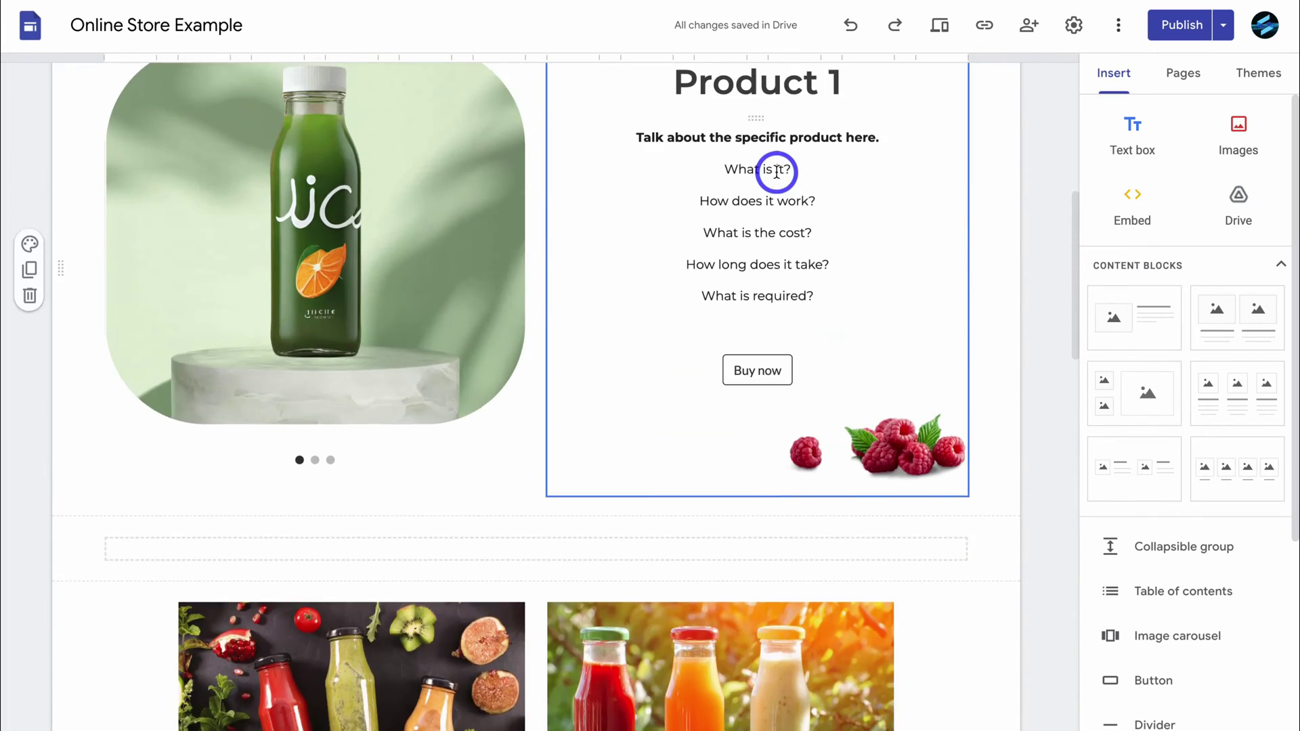
scroll(776, 171, "up", 5)
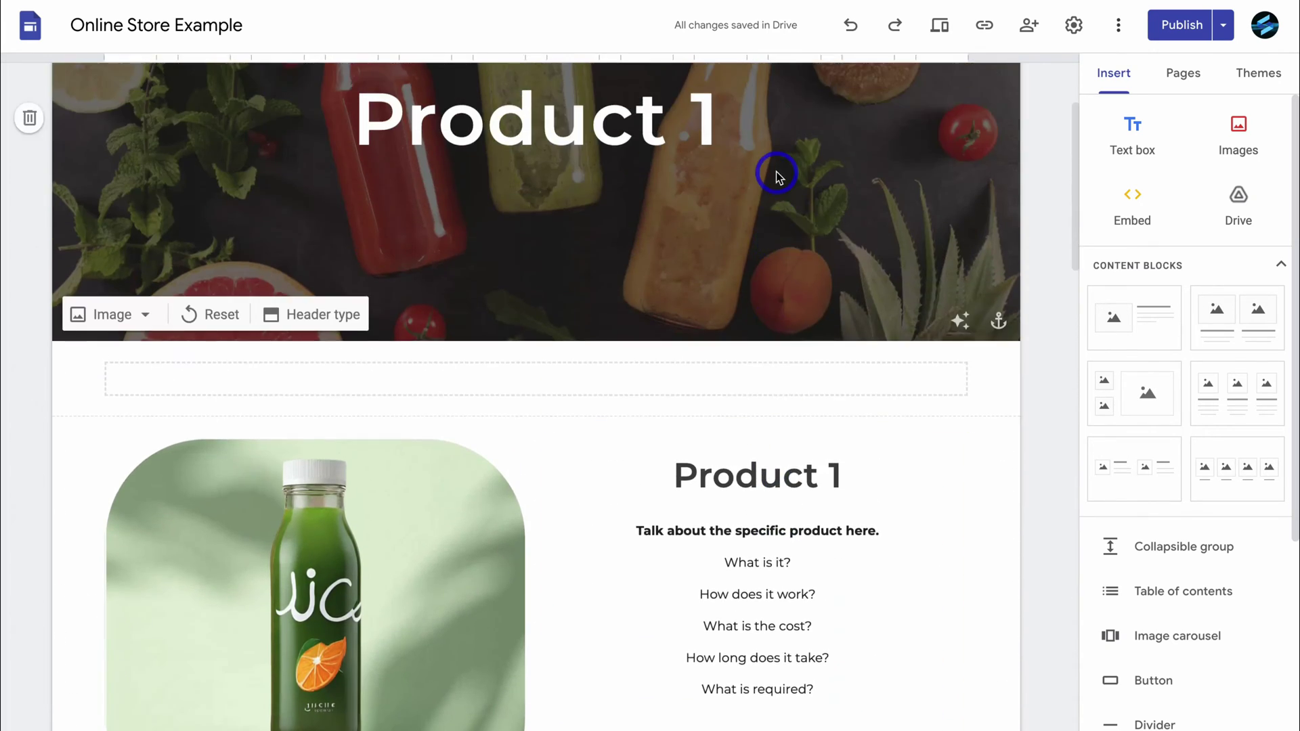
scroll(775, 169, "down", 2)
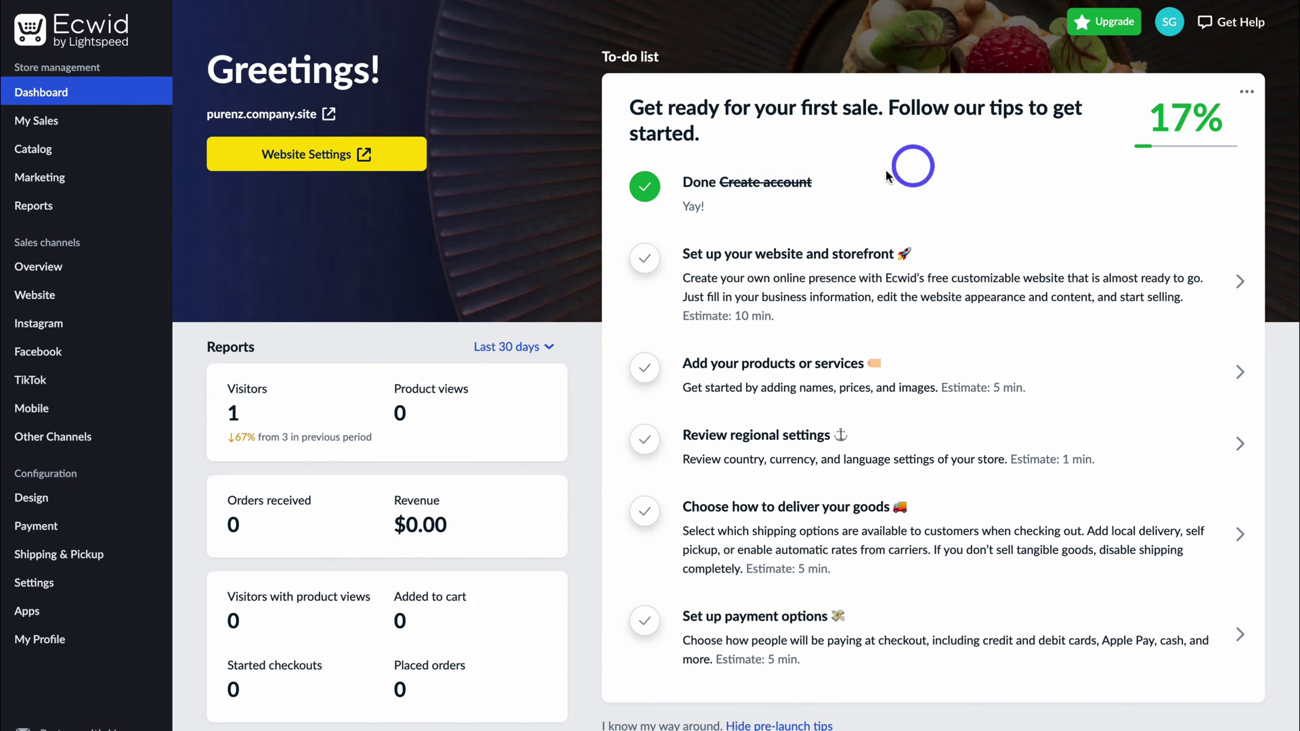
Go to Catalog > Products and start a new product
left_click(64, 160)
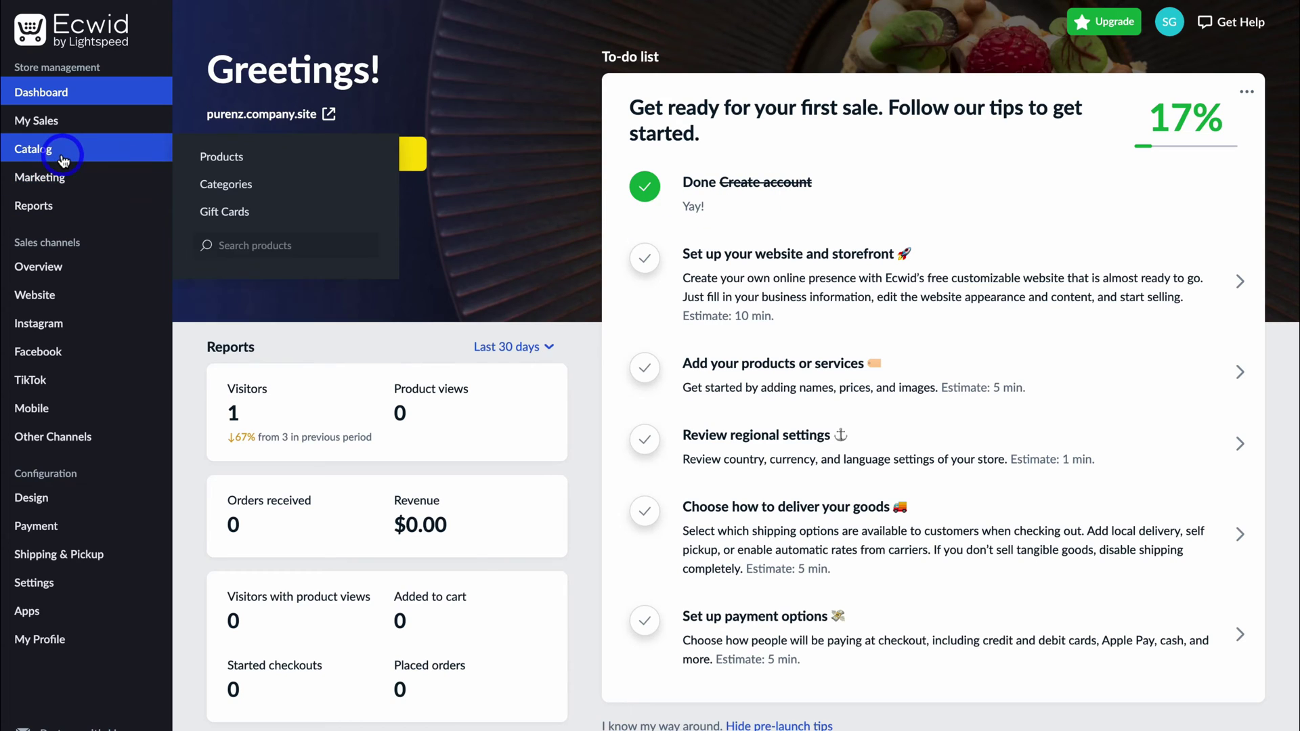
left_click(257, 157)
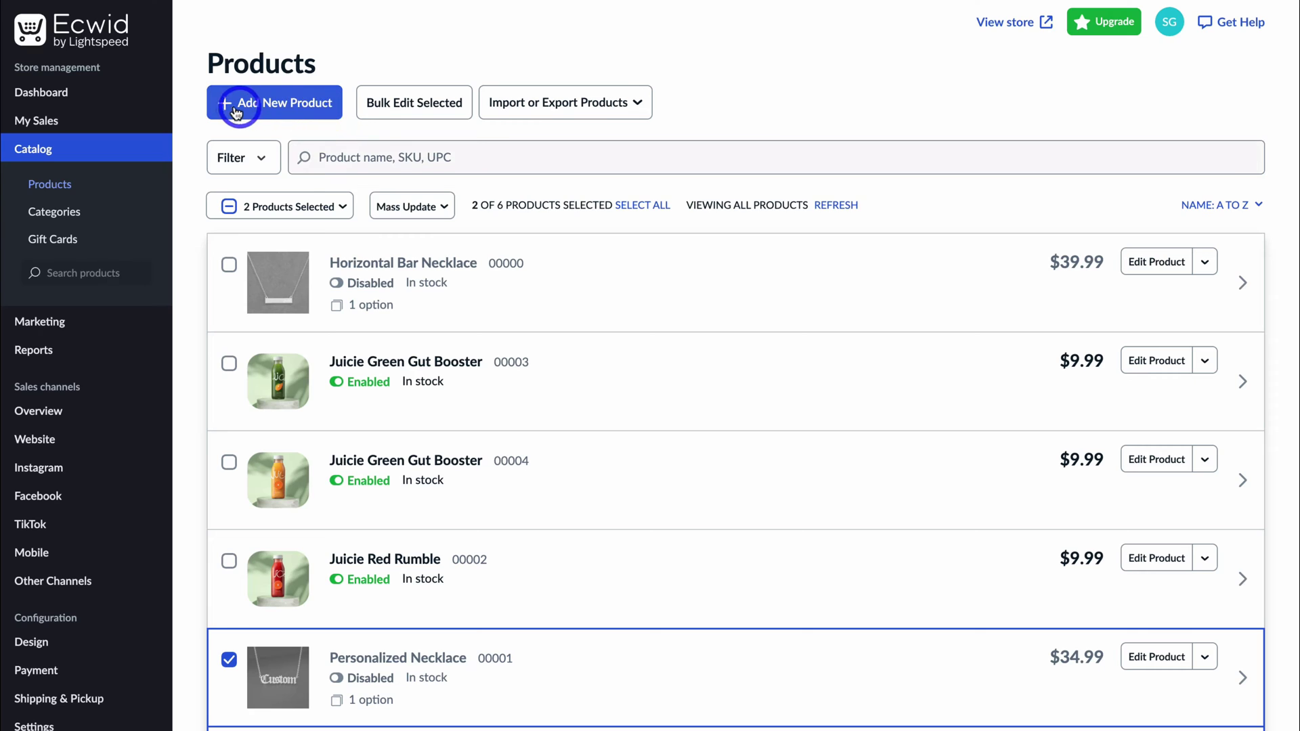
left_click(272, 110)
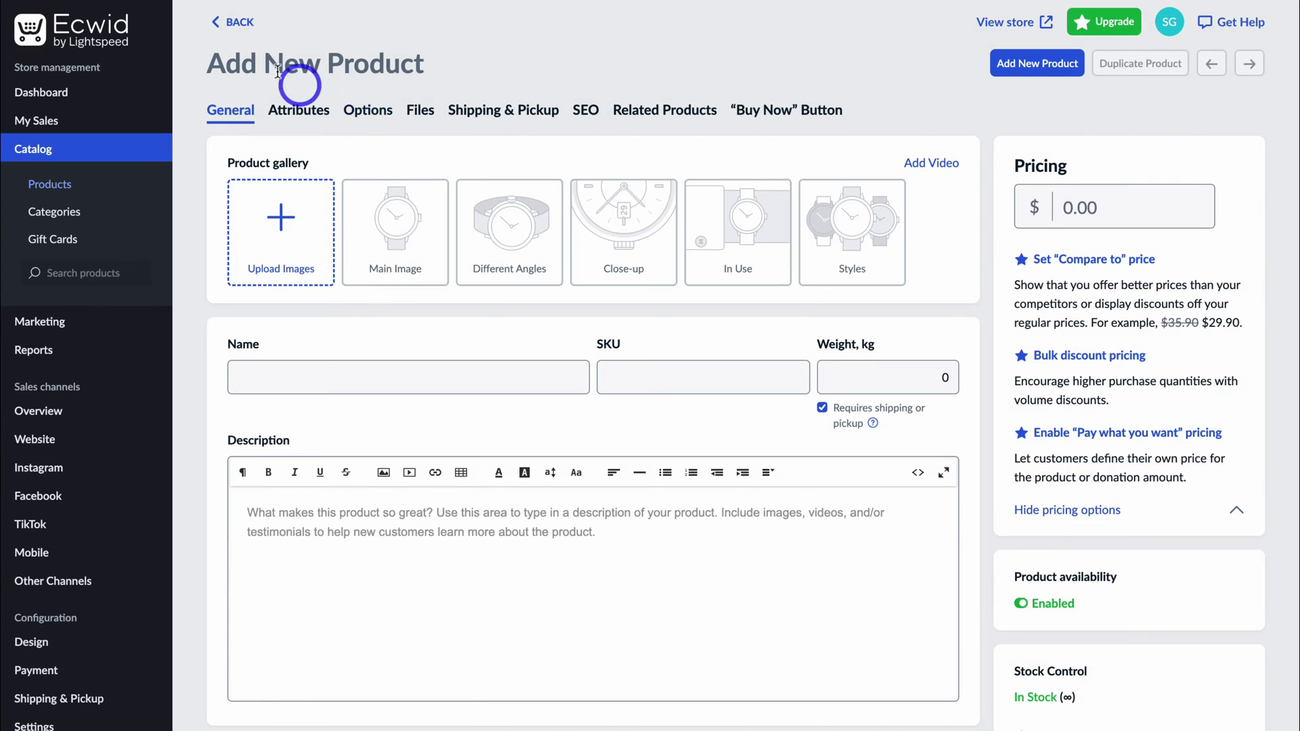
Discard the unsaved new product and open Horizontal Bar Necklace for editing
left_click(230, 22)
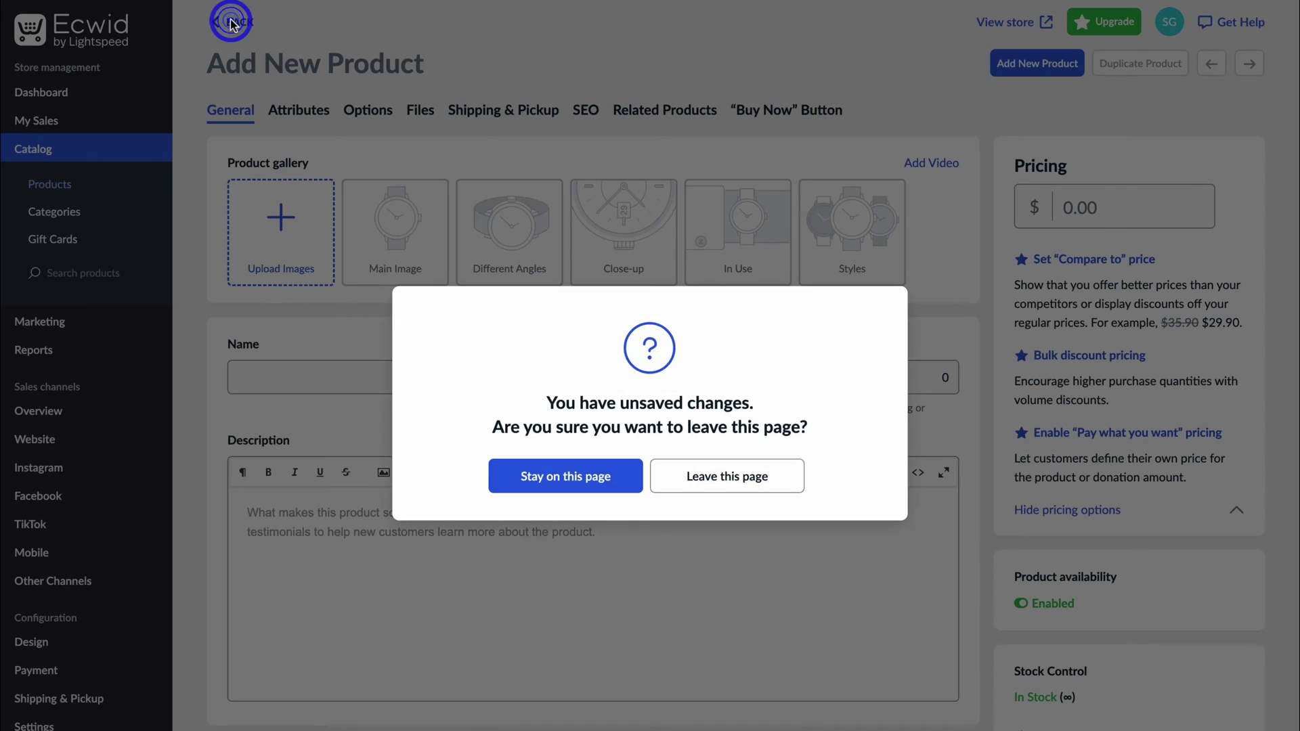
left_click(738, 476)
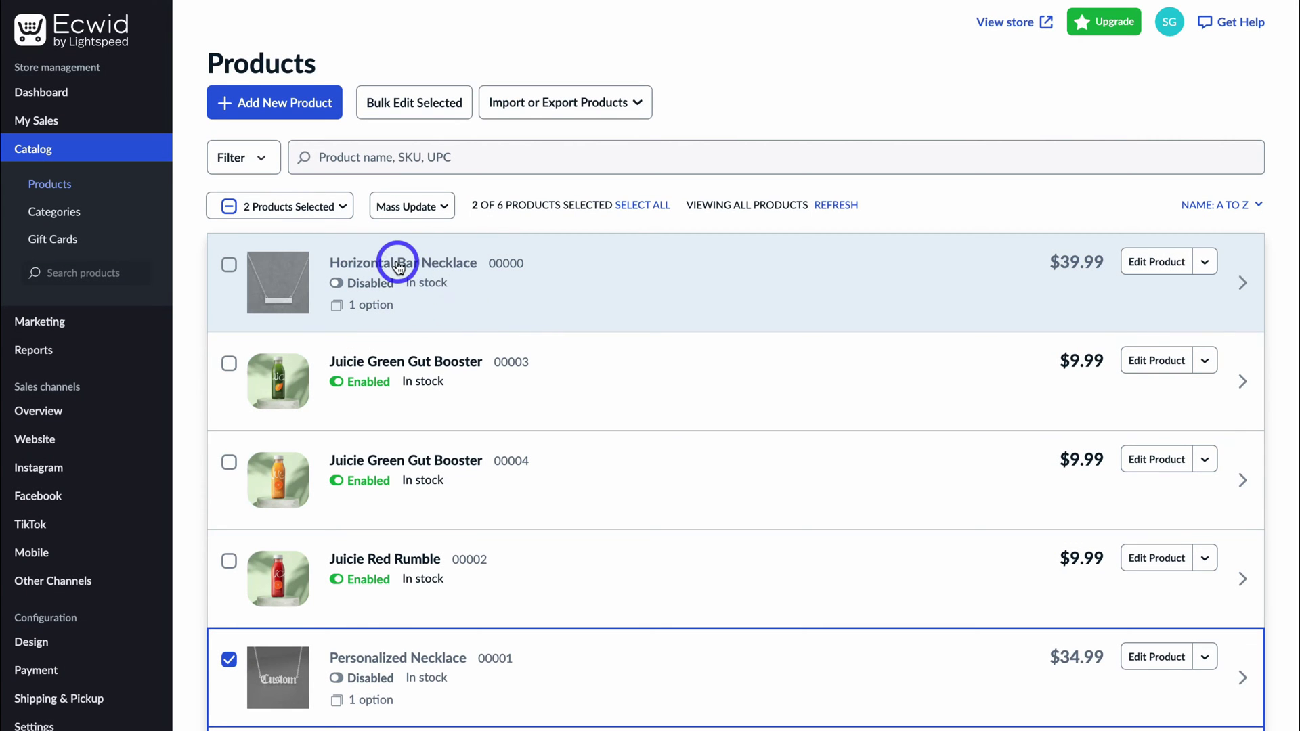
left_click(398, 265)
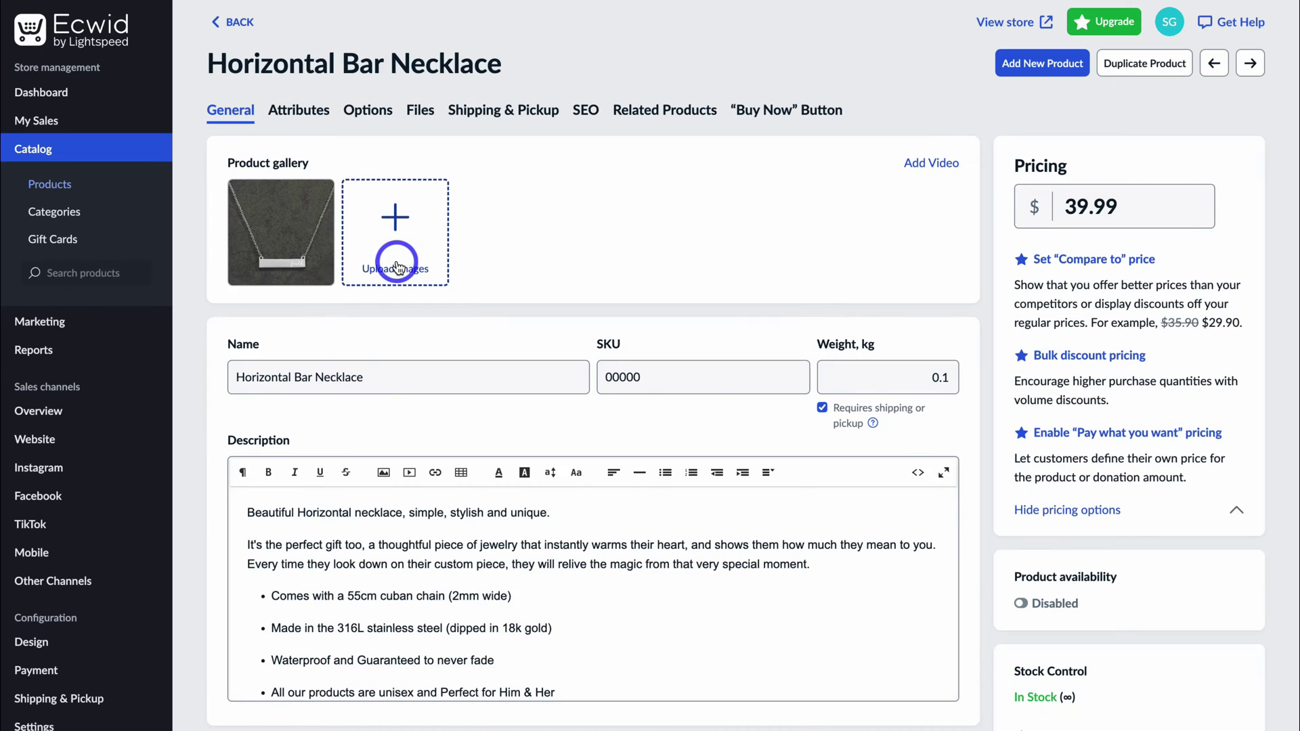
Check the necklace's Colour options, then start Embed Product for Juicie Green Gut Booster
left_click(364, 112)
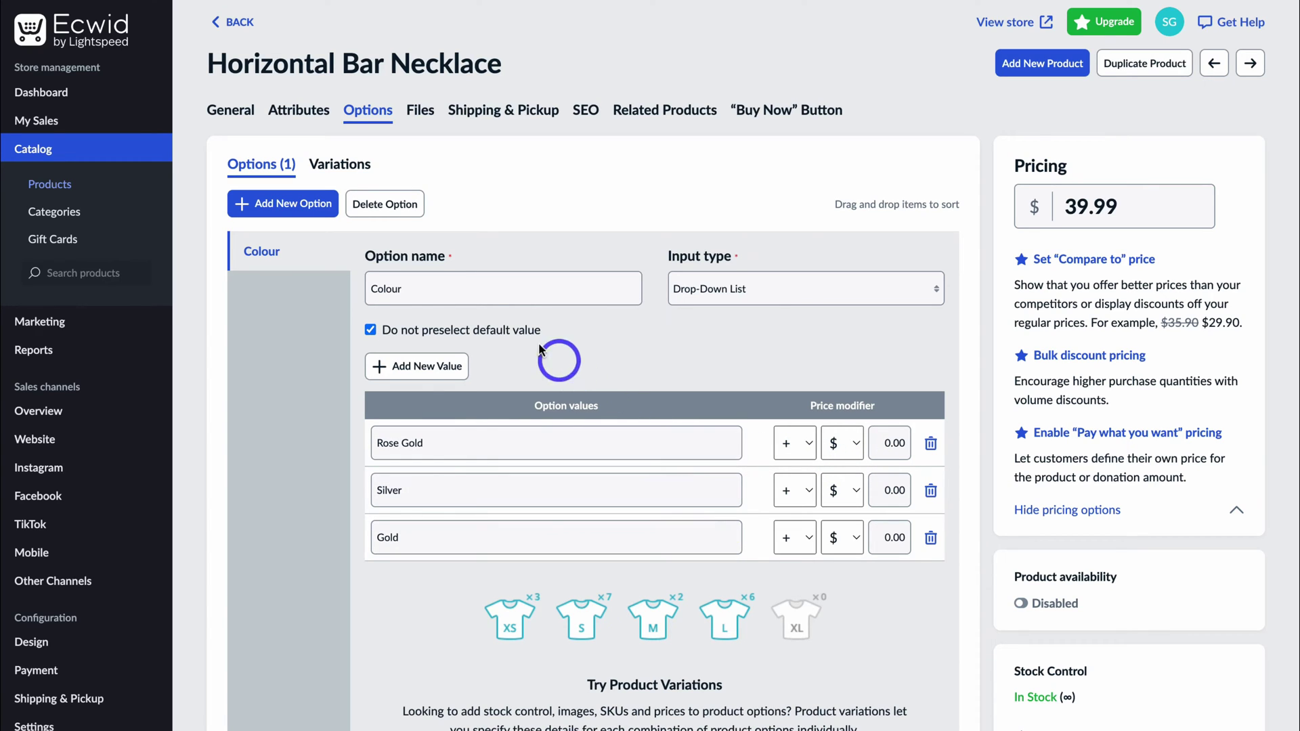
left_click(234, 22)
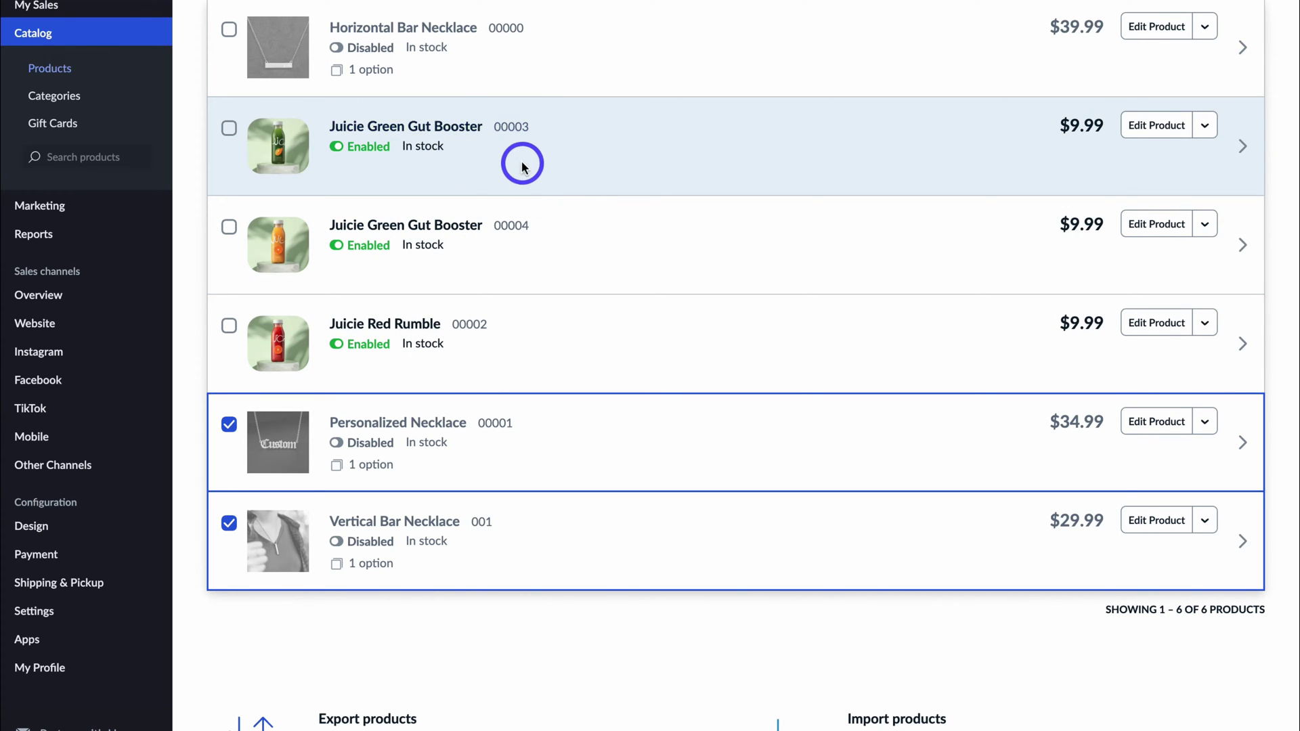
left_click(465, 126)
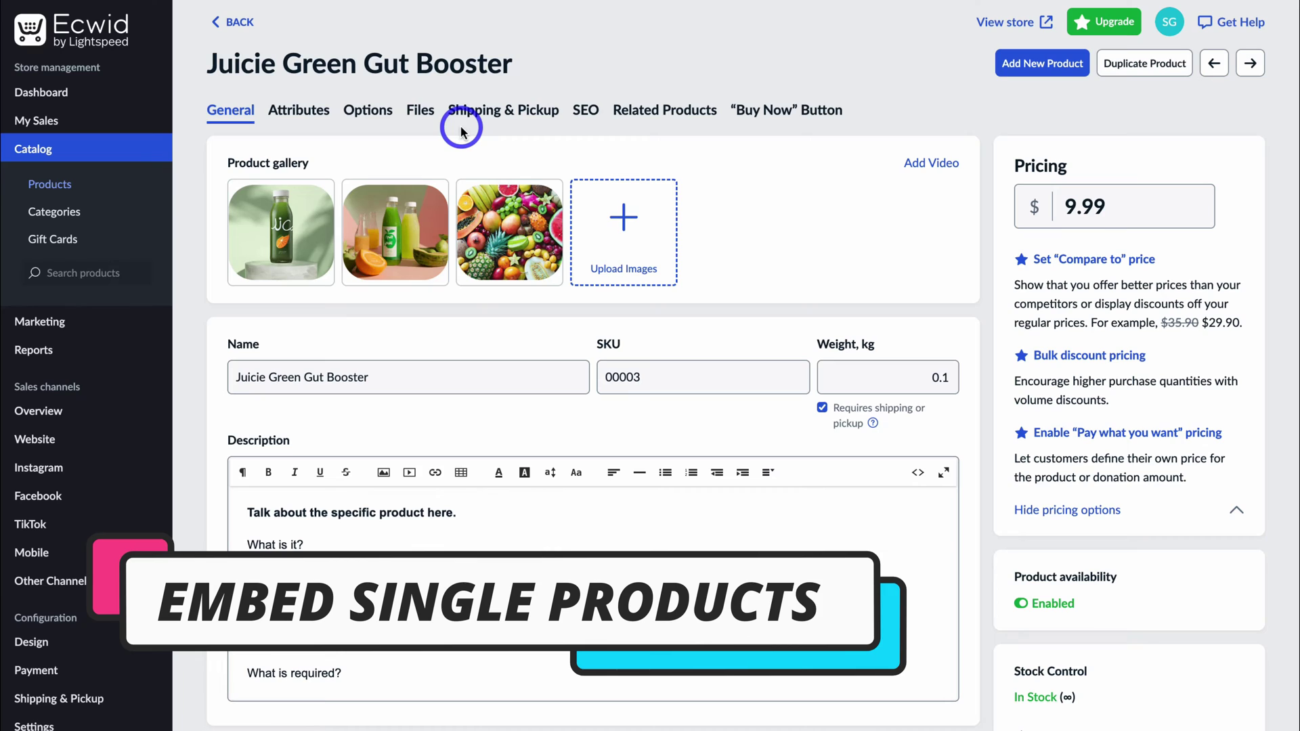
left_click(776, 119)
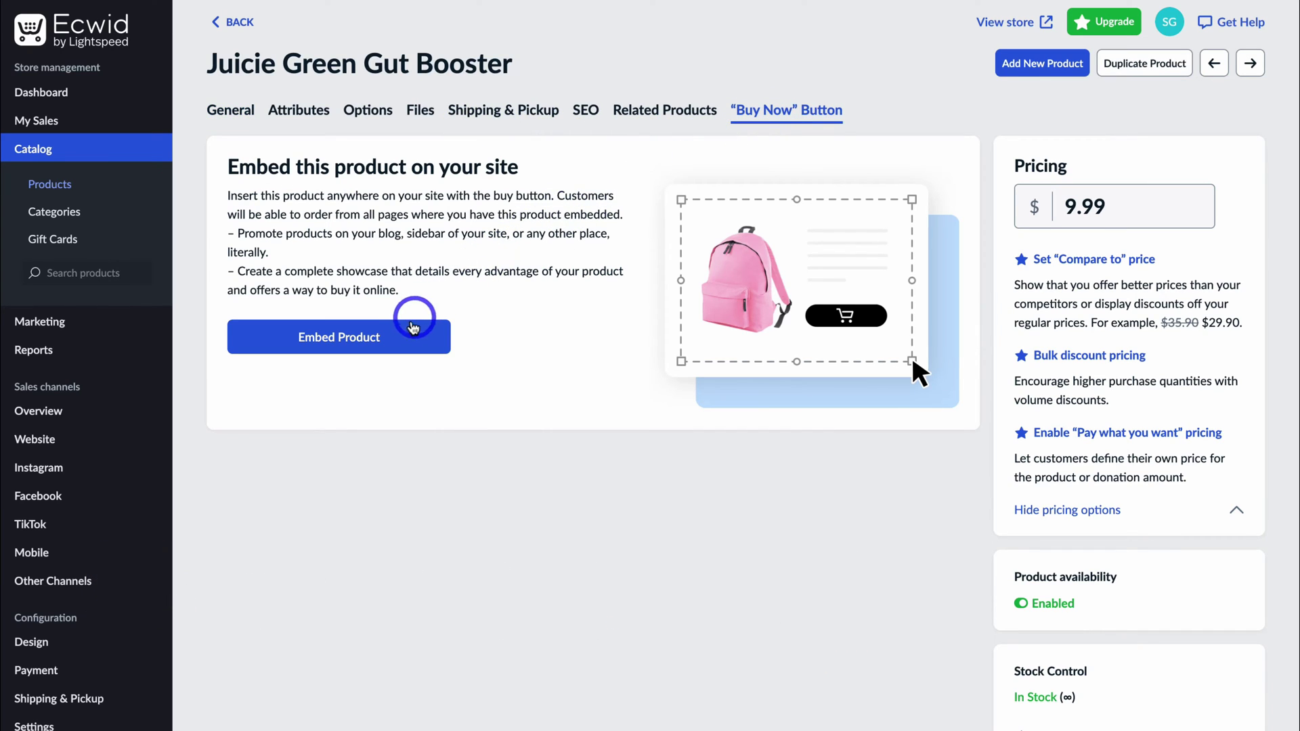
left_click(412, 327)
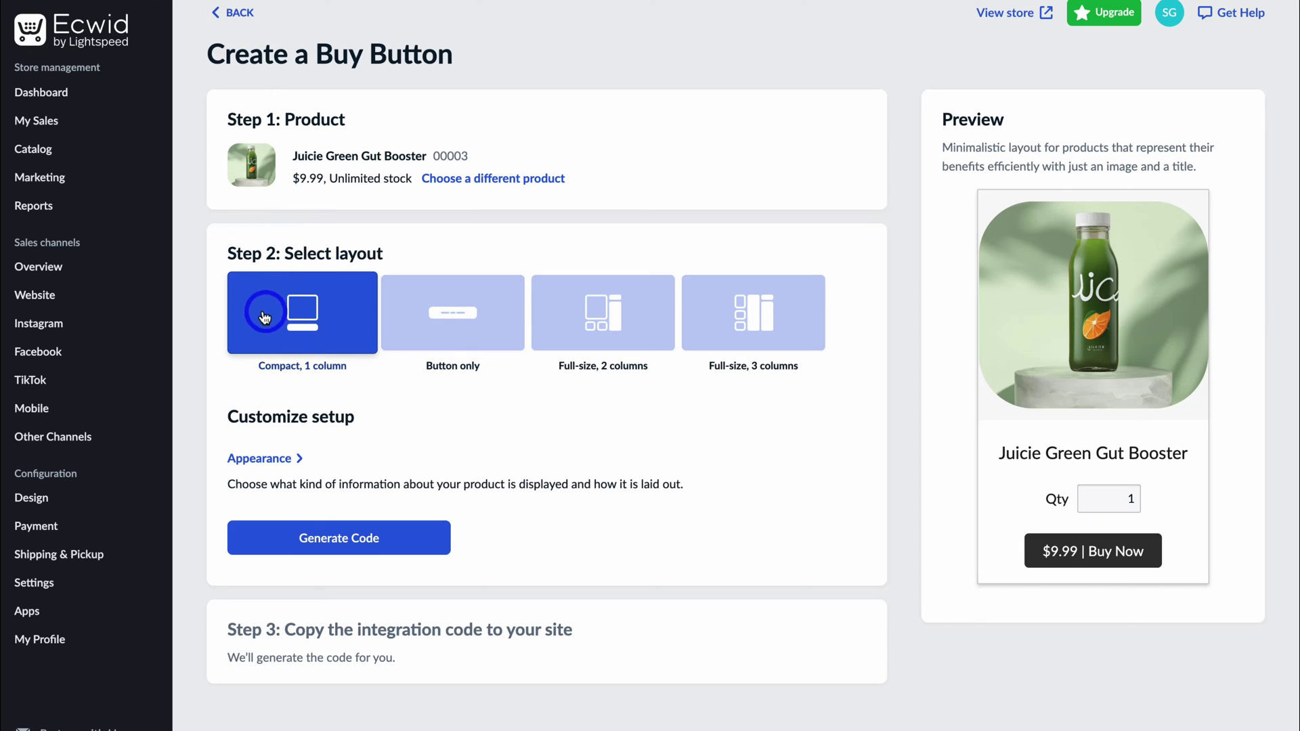
Compare Compact, Button only and Full-size 3 columns layouts, settling on Full-size, 2 columns
left_click(385, 318)
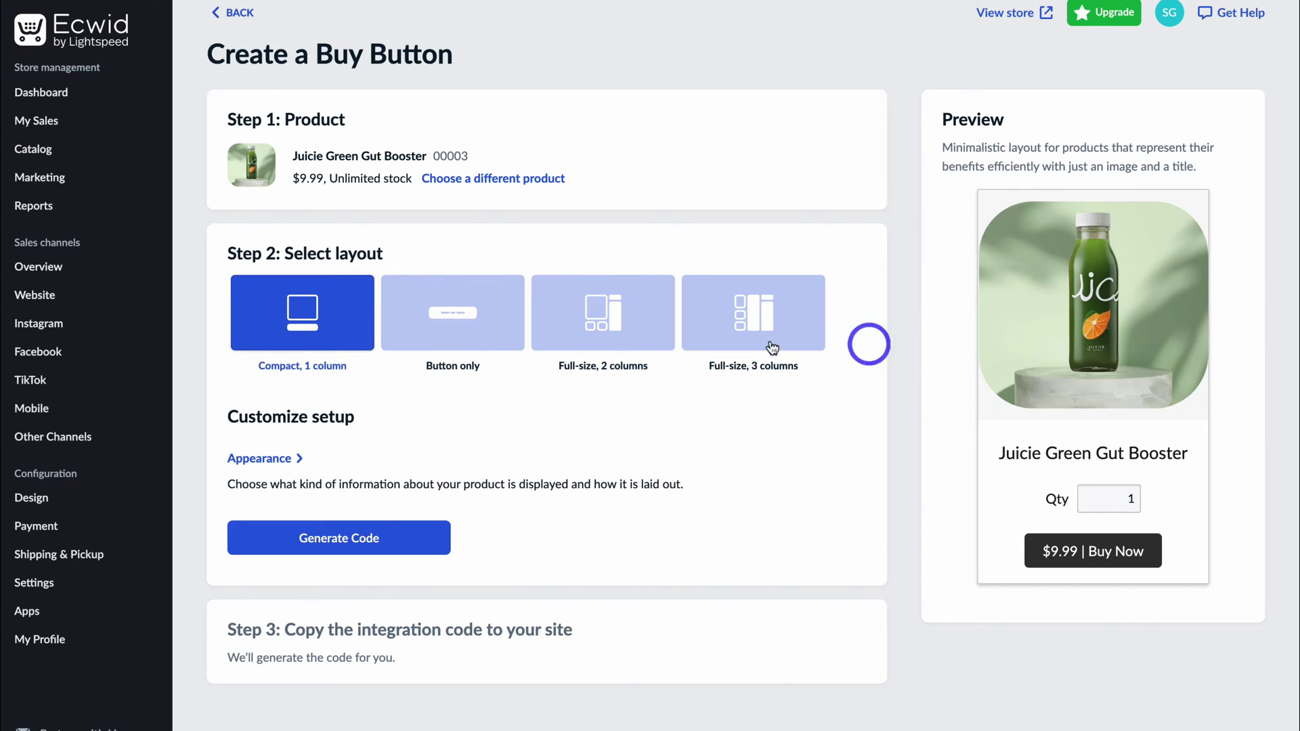
left_click(447, 326)
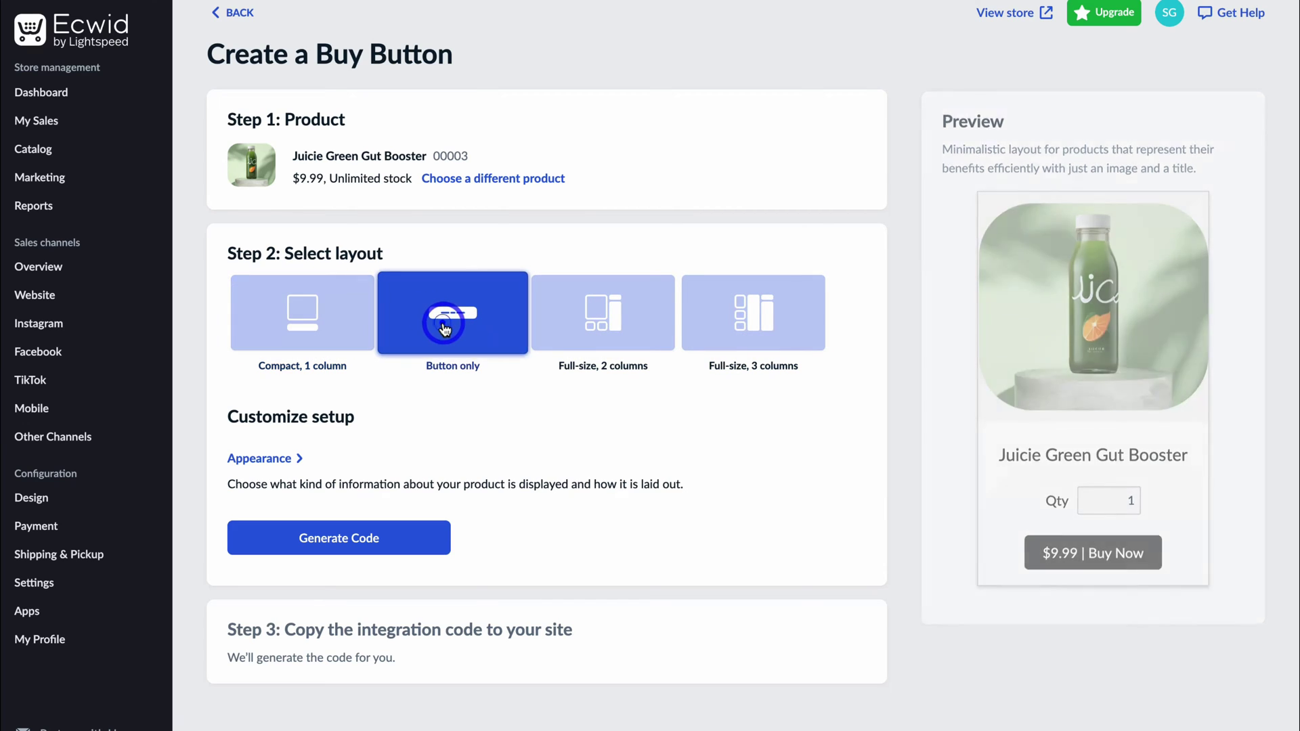
left_click(621, 323)
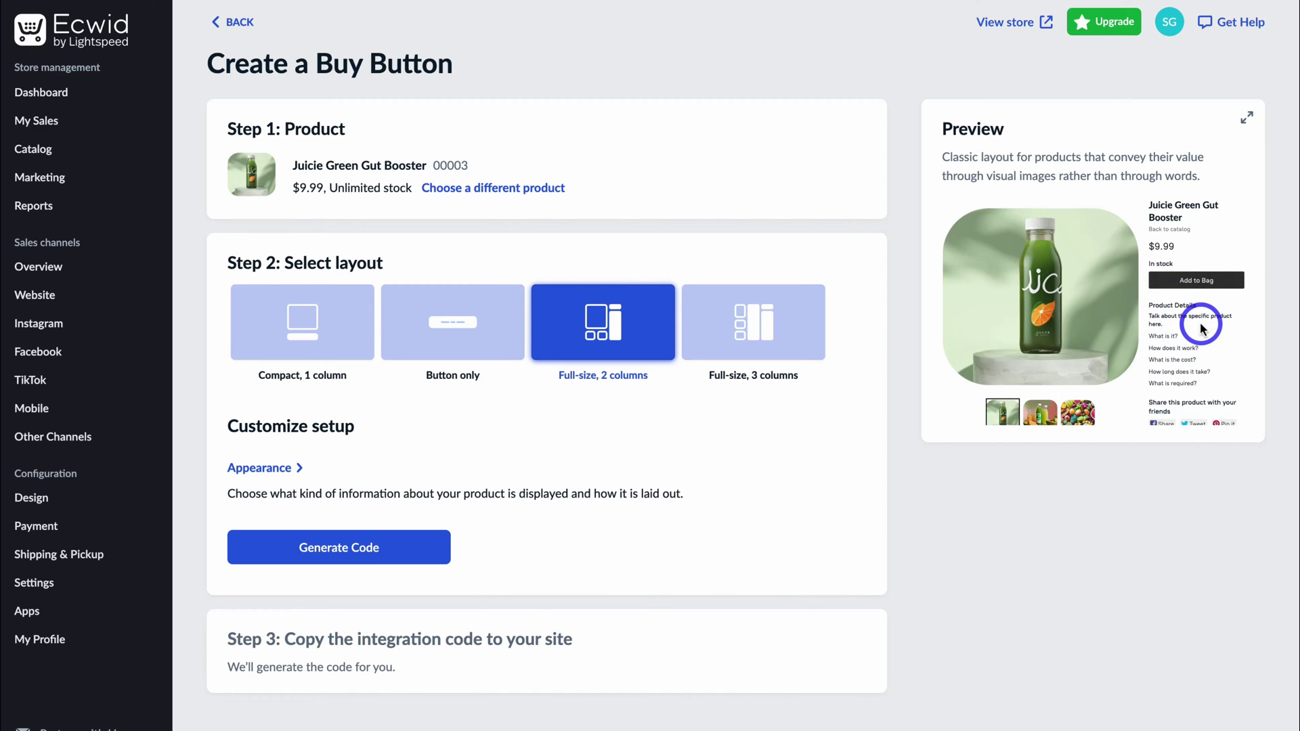
left_click(768, 346)
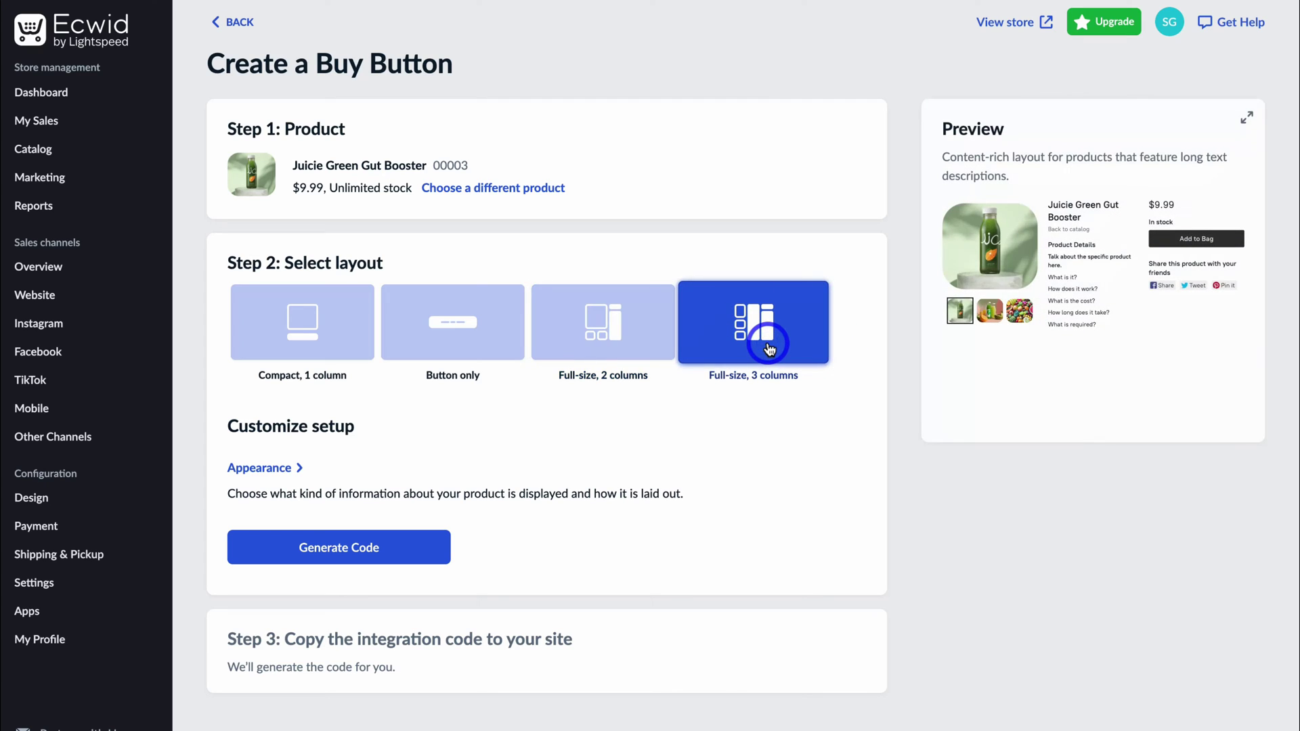
left_click(602, 335)
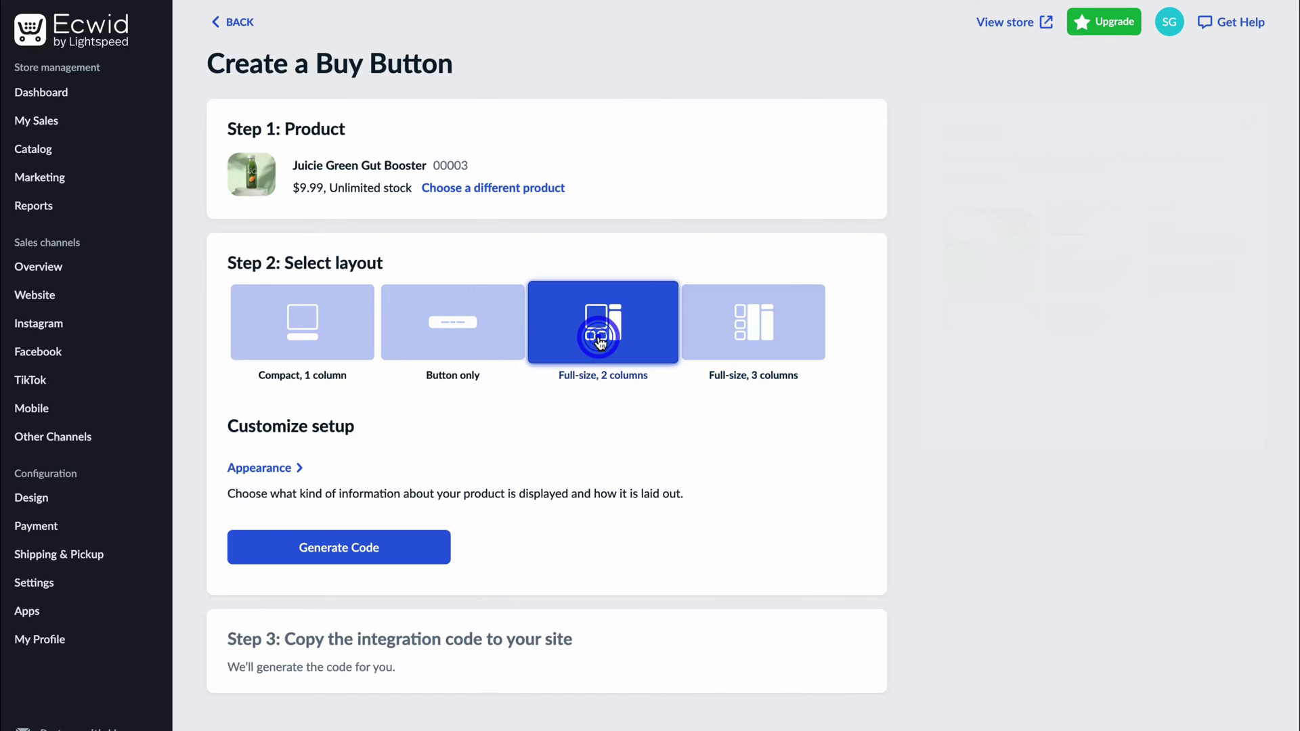
In Appearance, try full-size gallery images, then set thumbnails back to Horizontal
left_click(261, 467)
scroll(261, 466, "down", 4)
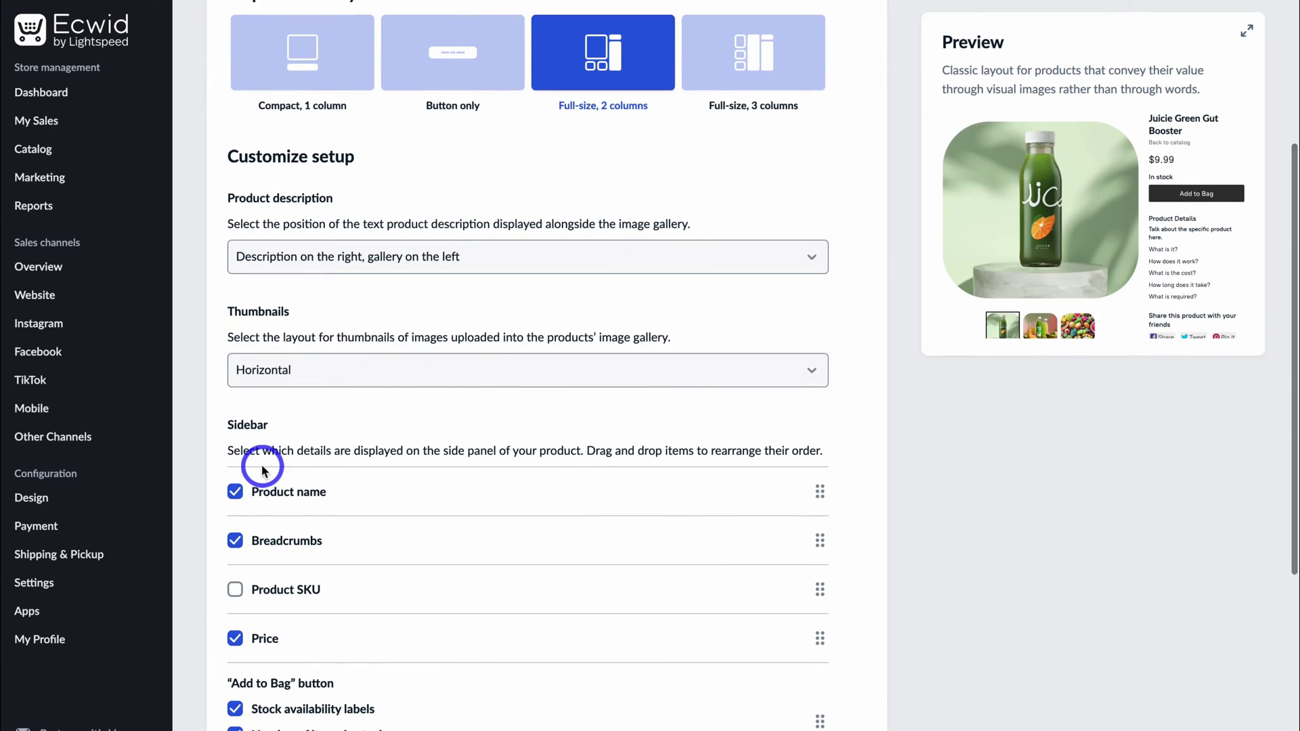
left_click(294, 261)
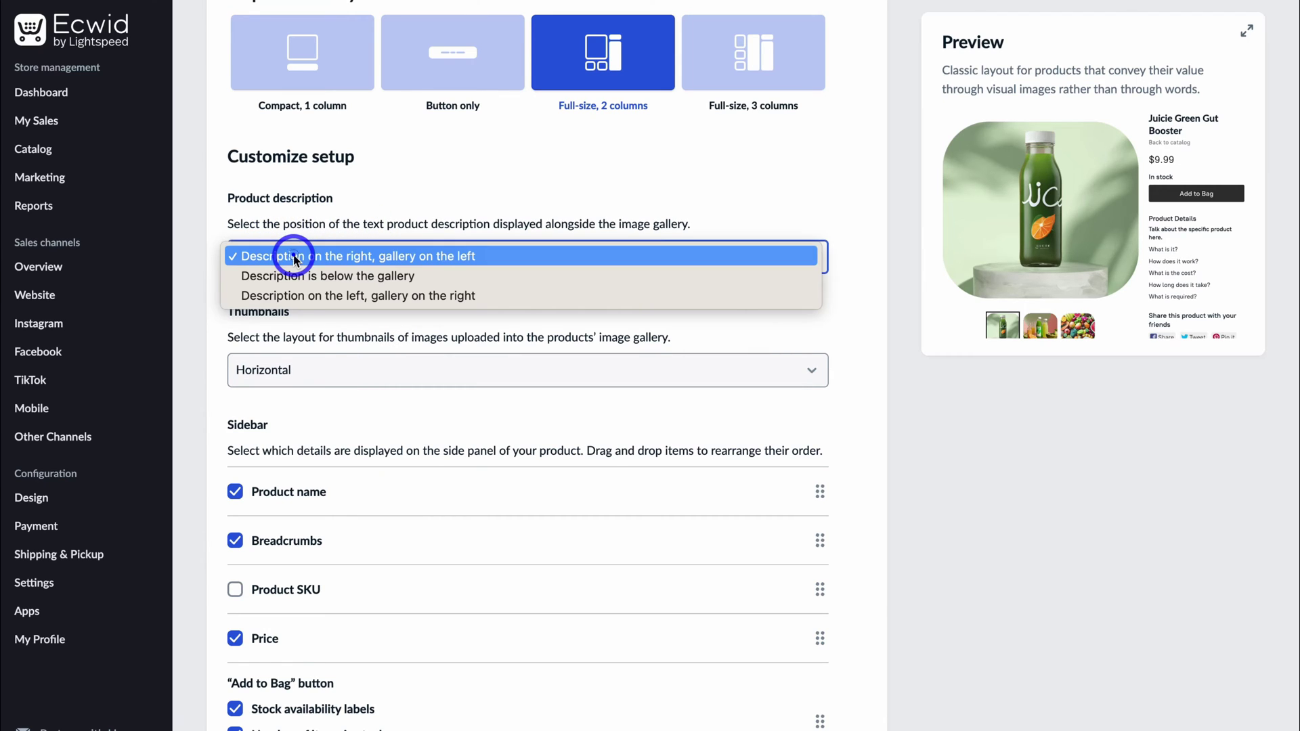
left_click(310, 312)
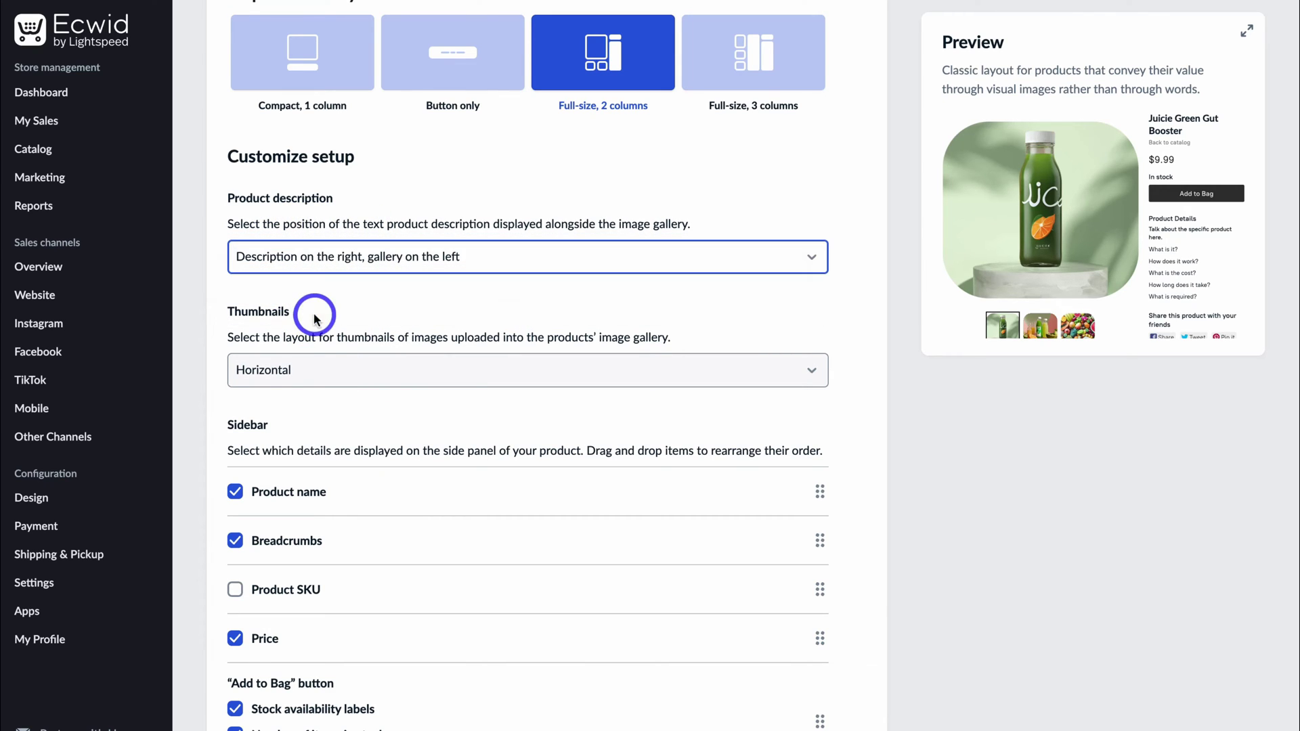
left_click(362, 371)
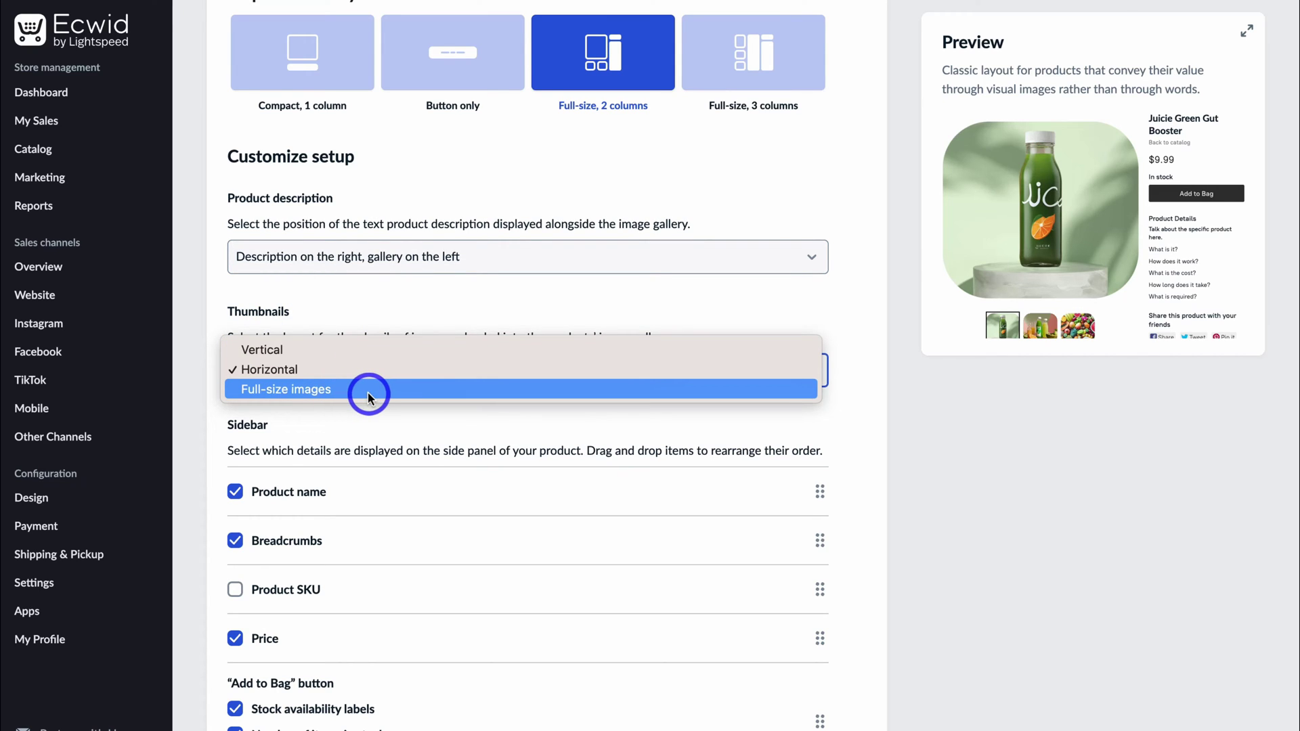
left_click(368, 391)
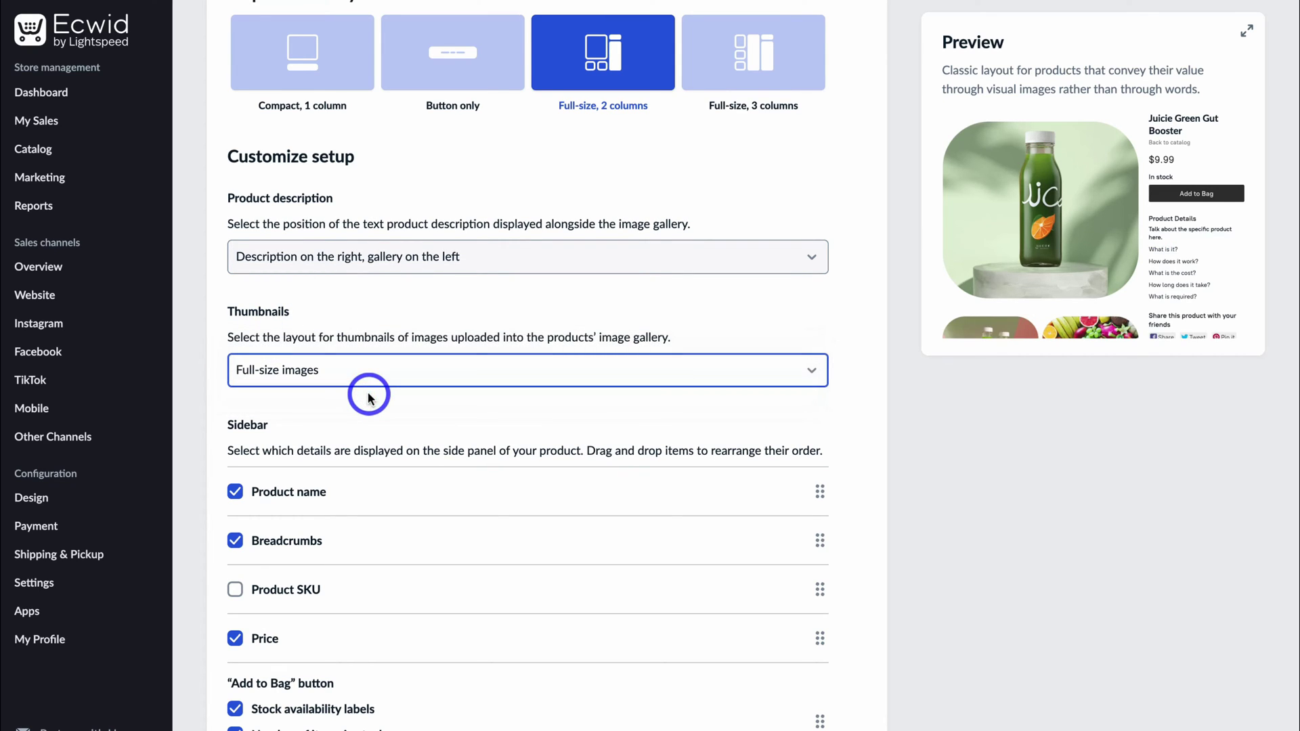
scroll(948, 298, "down", 3)
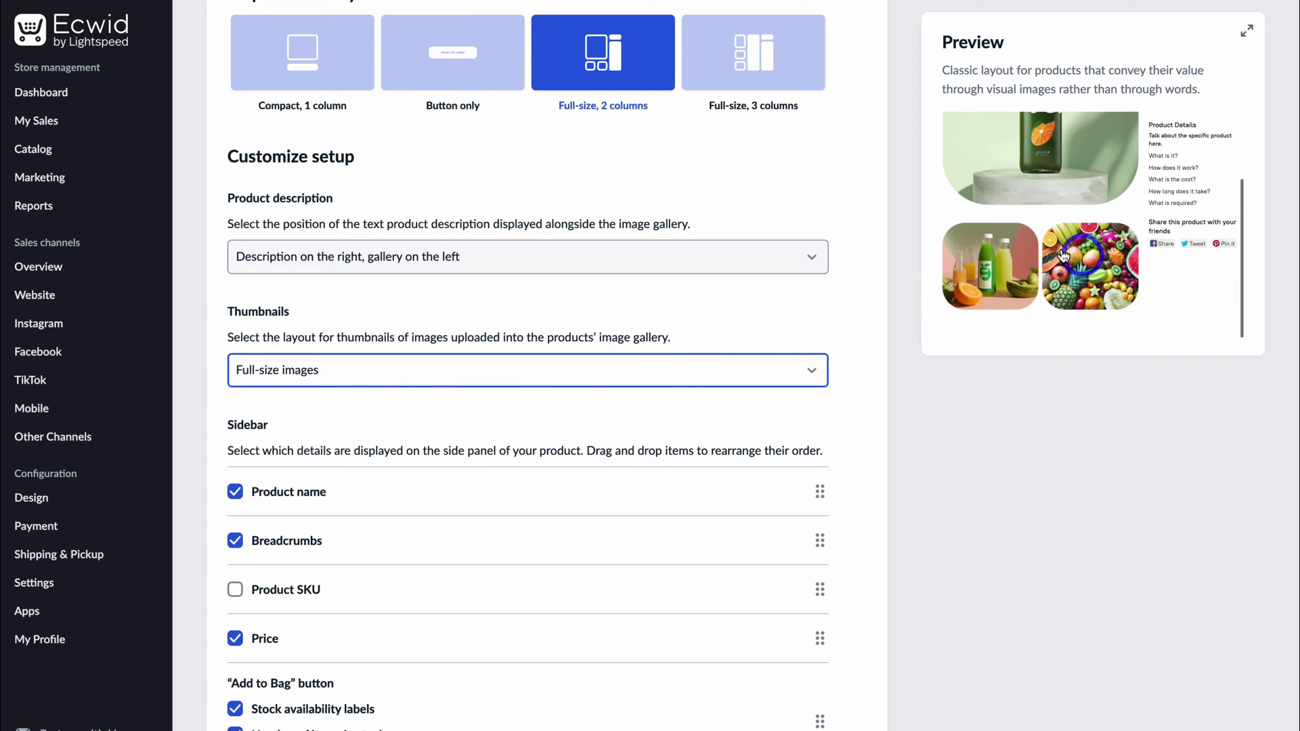
scroll(1070, 271, "up", 3)
left_click(350, 369)
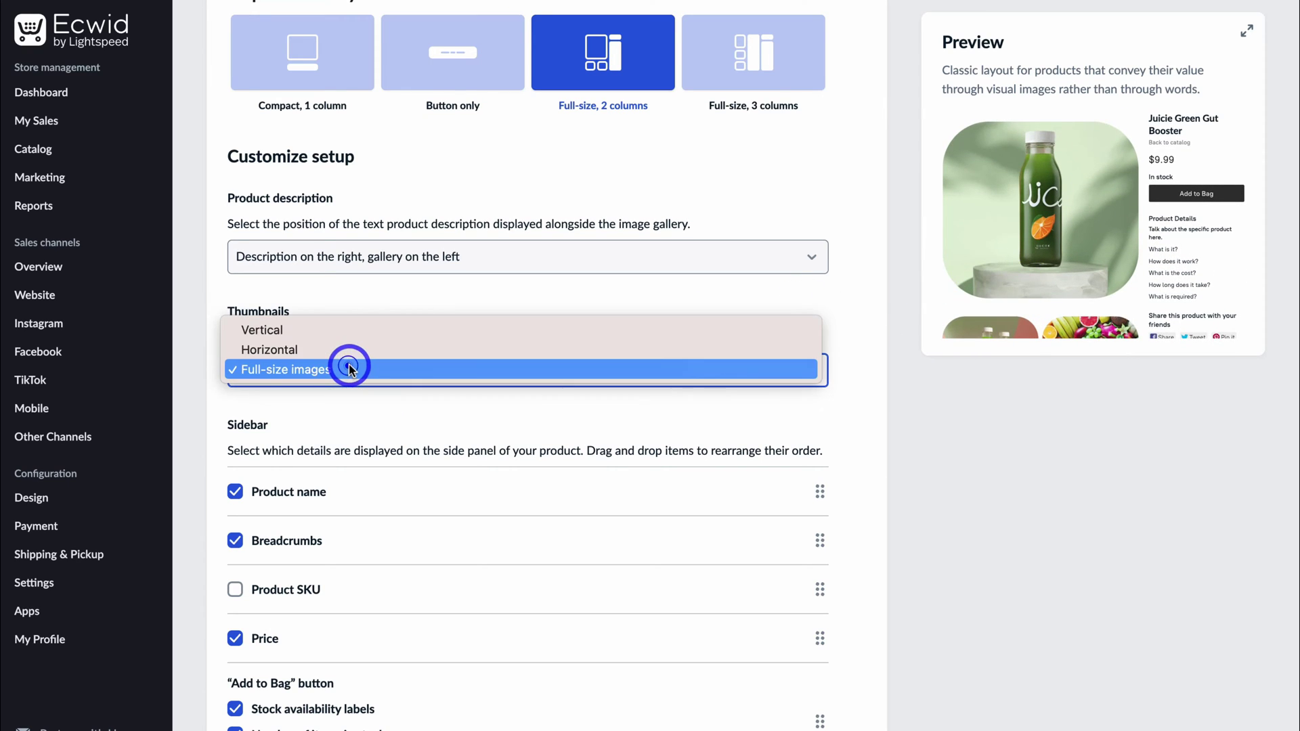
left_click(333, 349)
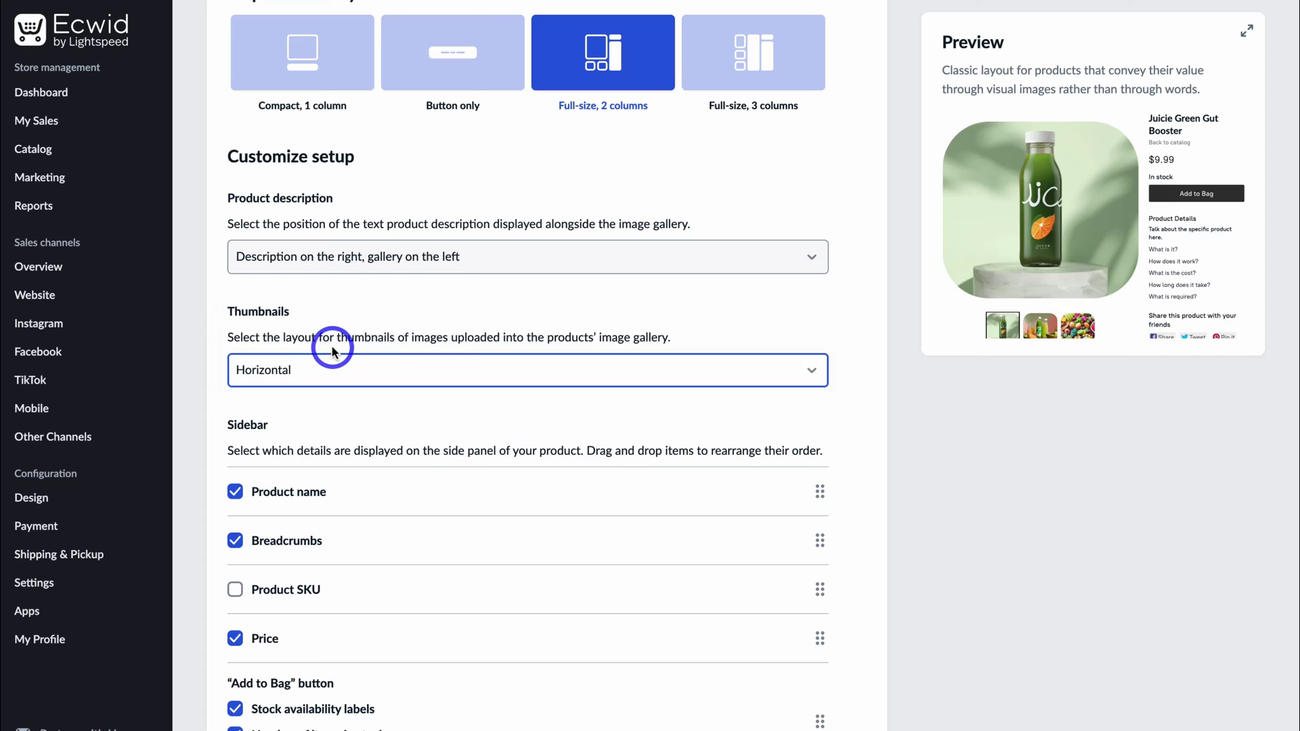
Uncheck Share buttons in the sidebar list
scroll(332, 351, "down", 2)
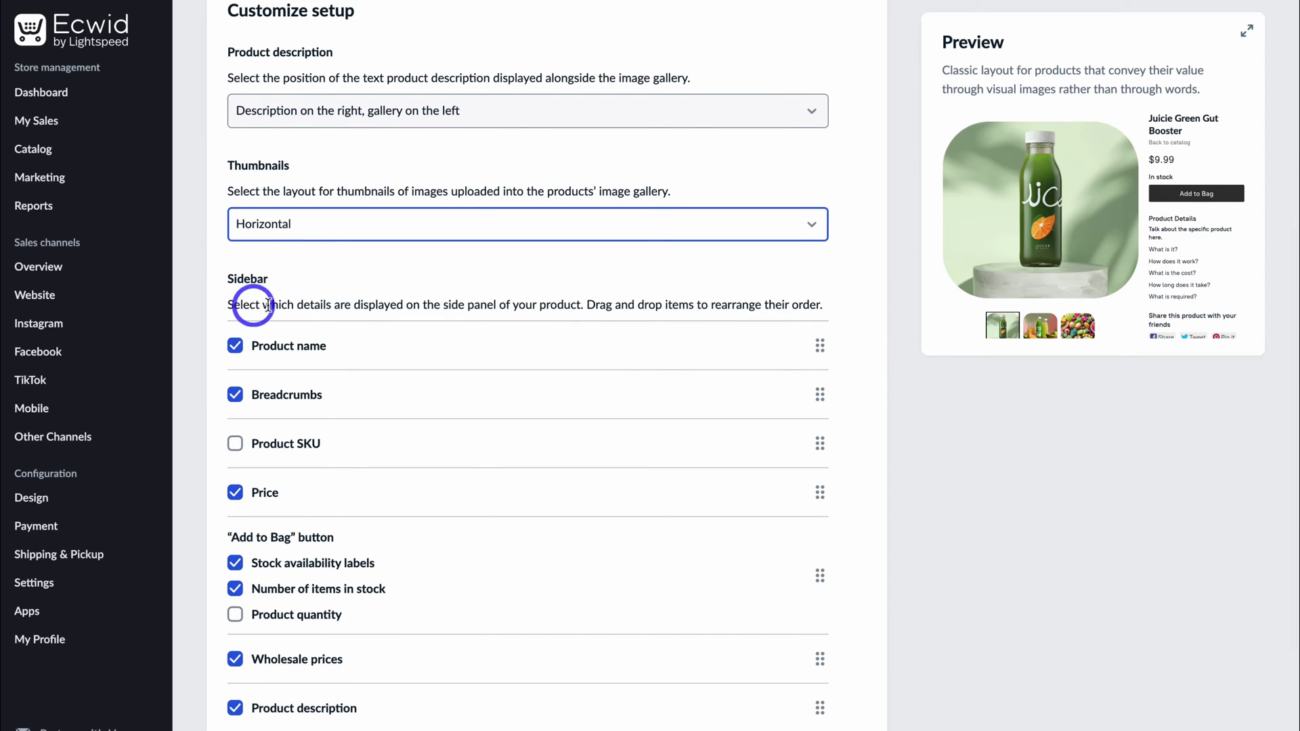
scroll(285, 302, "down", 1)
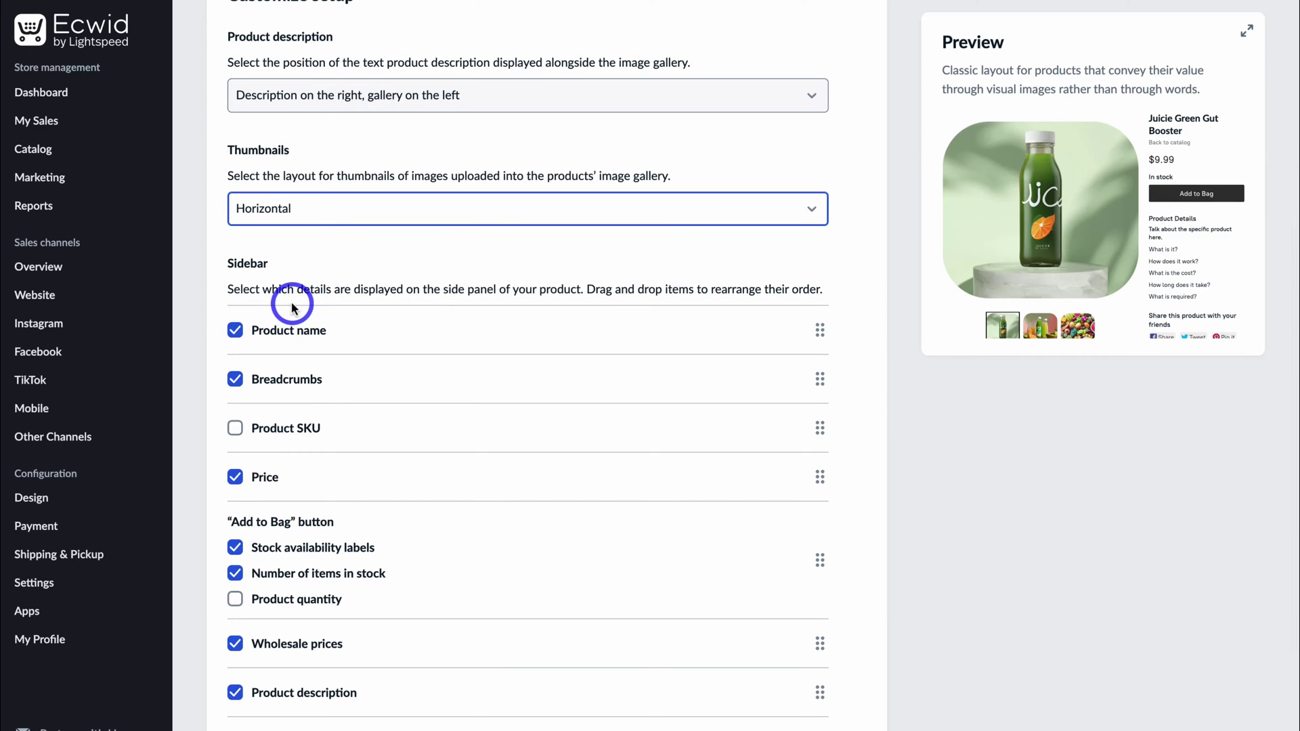
scroll(292, 308, "down", 1)
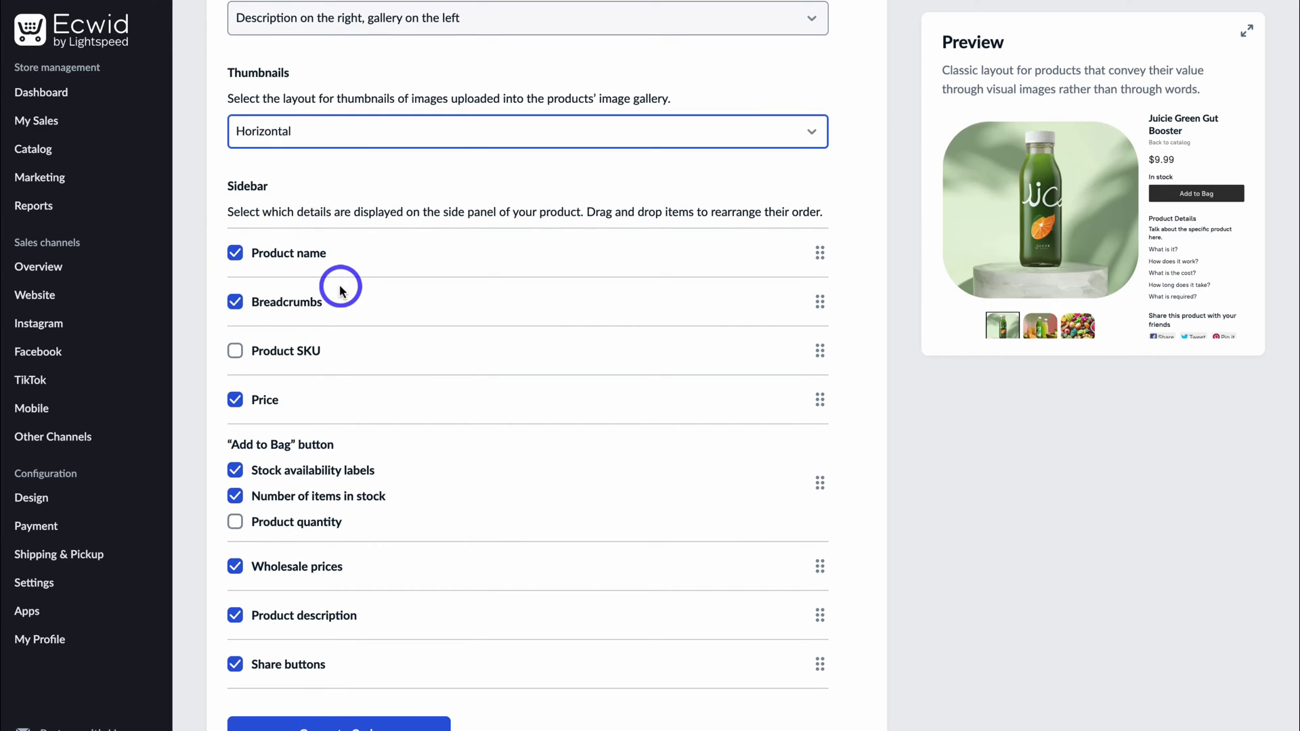
left_click(235, 665)
scroll(235, 668, "down", 1)
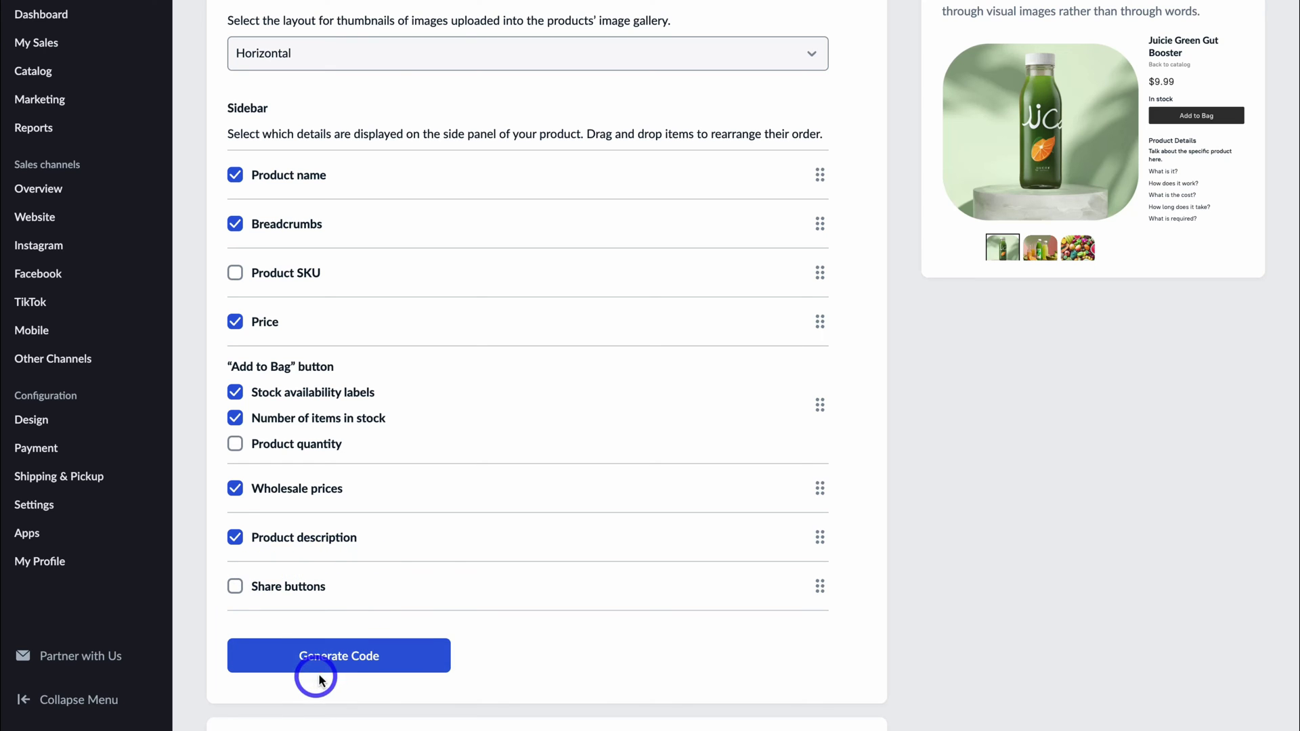
Generate the Juicie Green Gut Booster buy button code and copy it
left_click(354, 665)
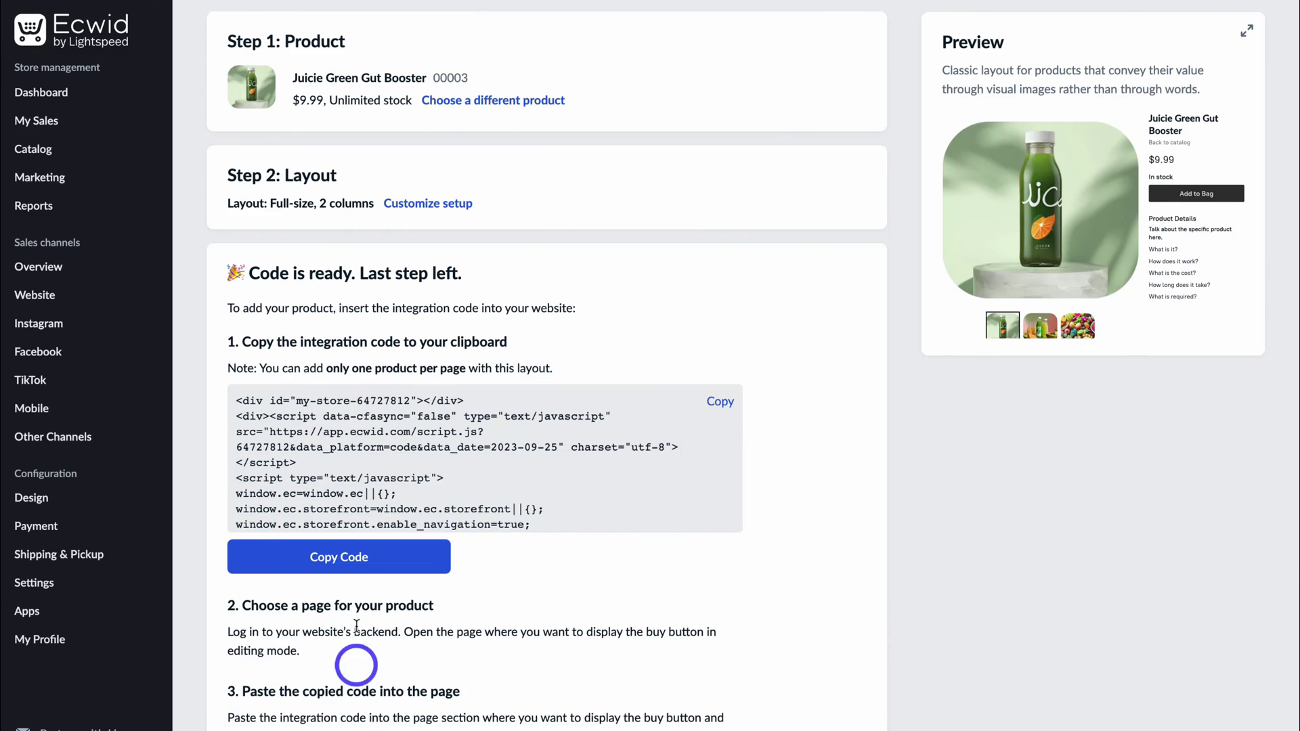
left_click(340, 563)
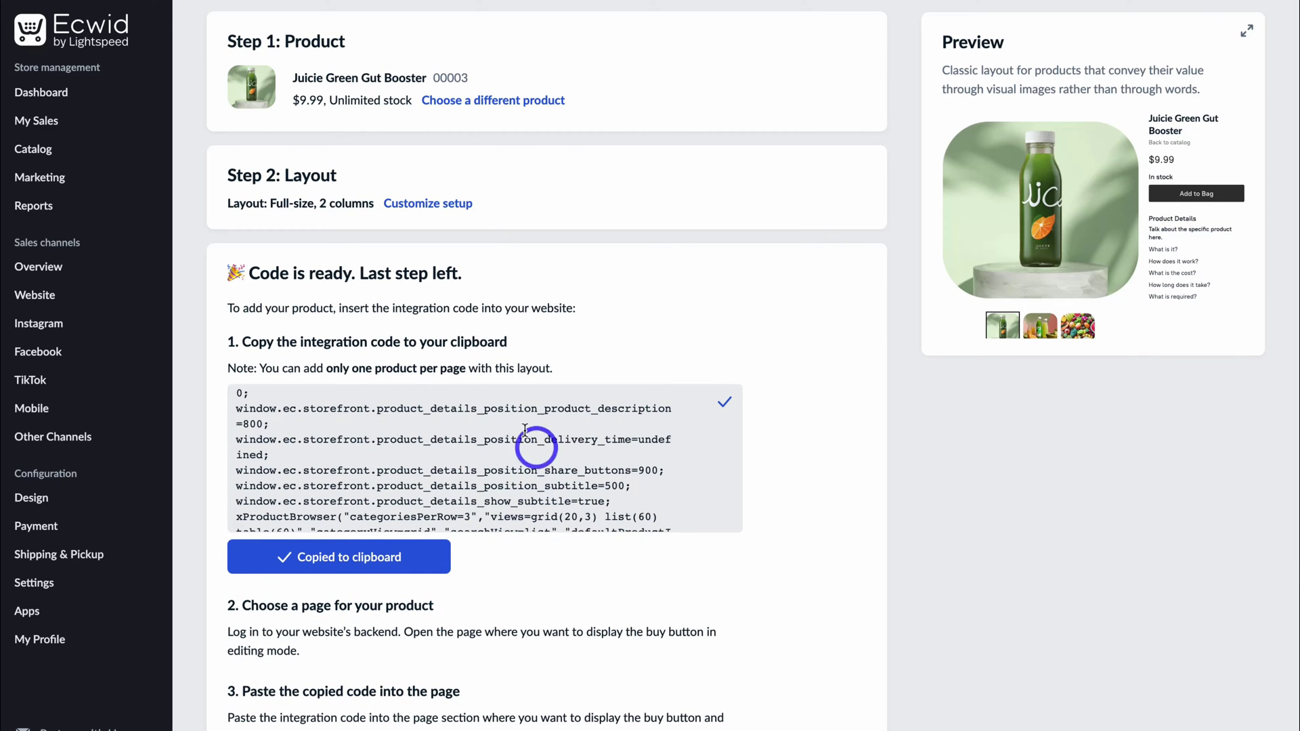
scroll(569, 506, "down", 2)
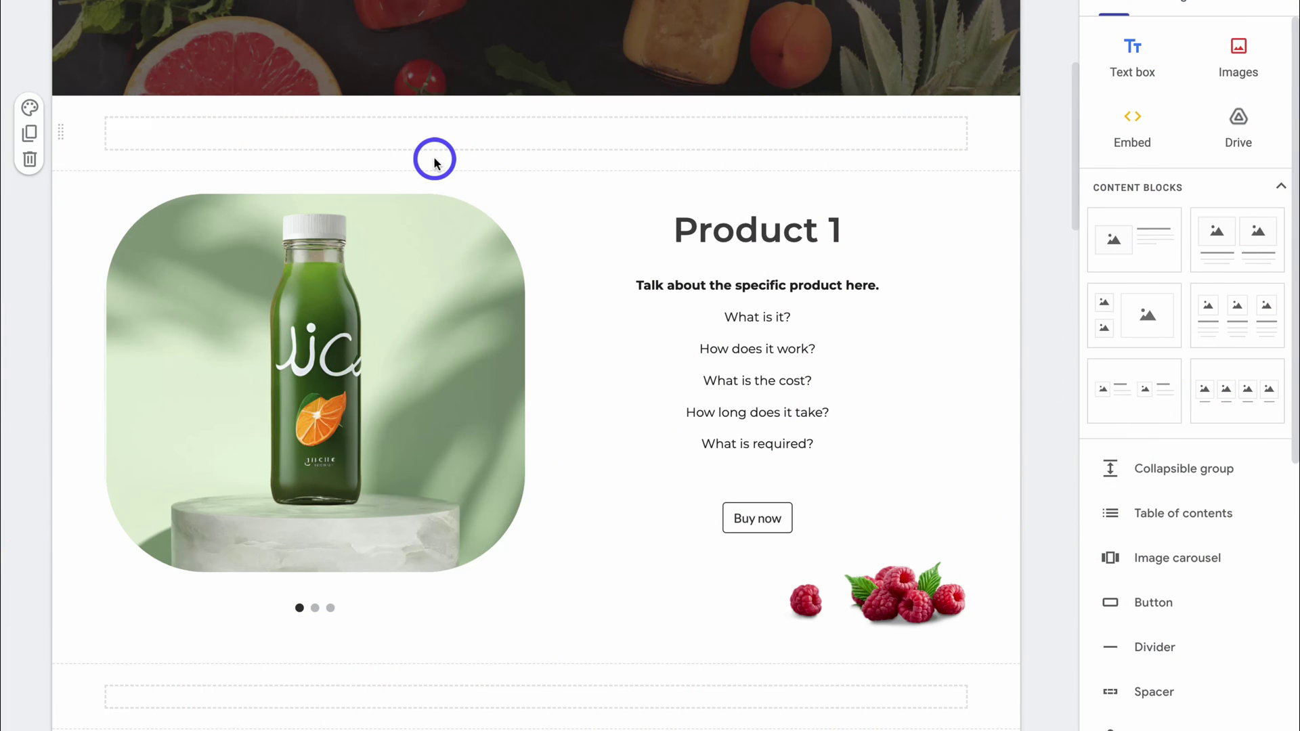
Insert the pasted Ecwid code as an embed in the empty section above Product 1
left_click(434, 160)
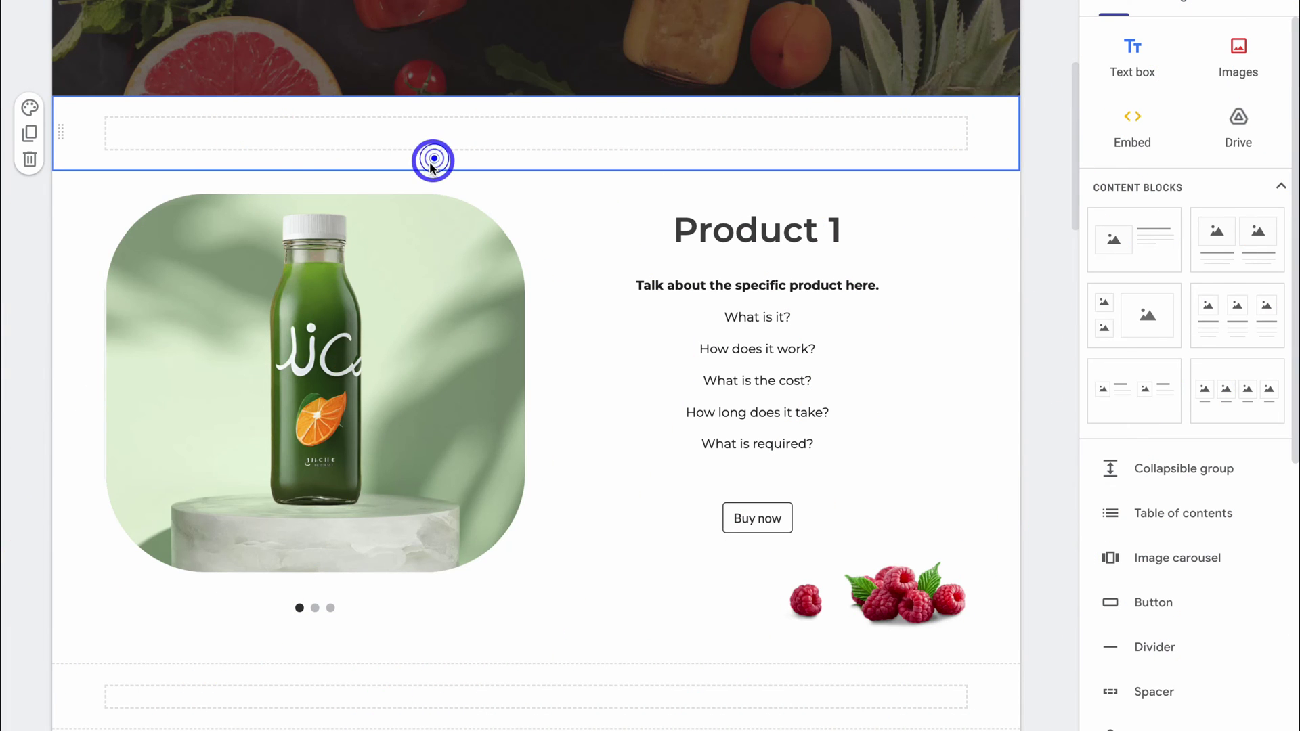
left_click(1128, 125)
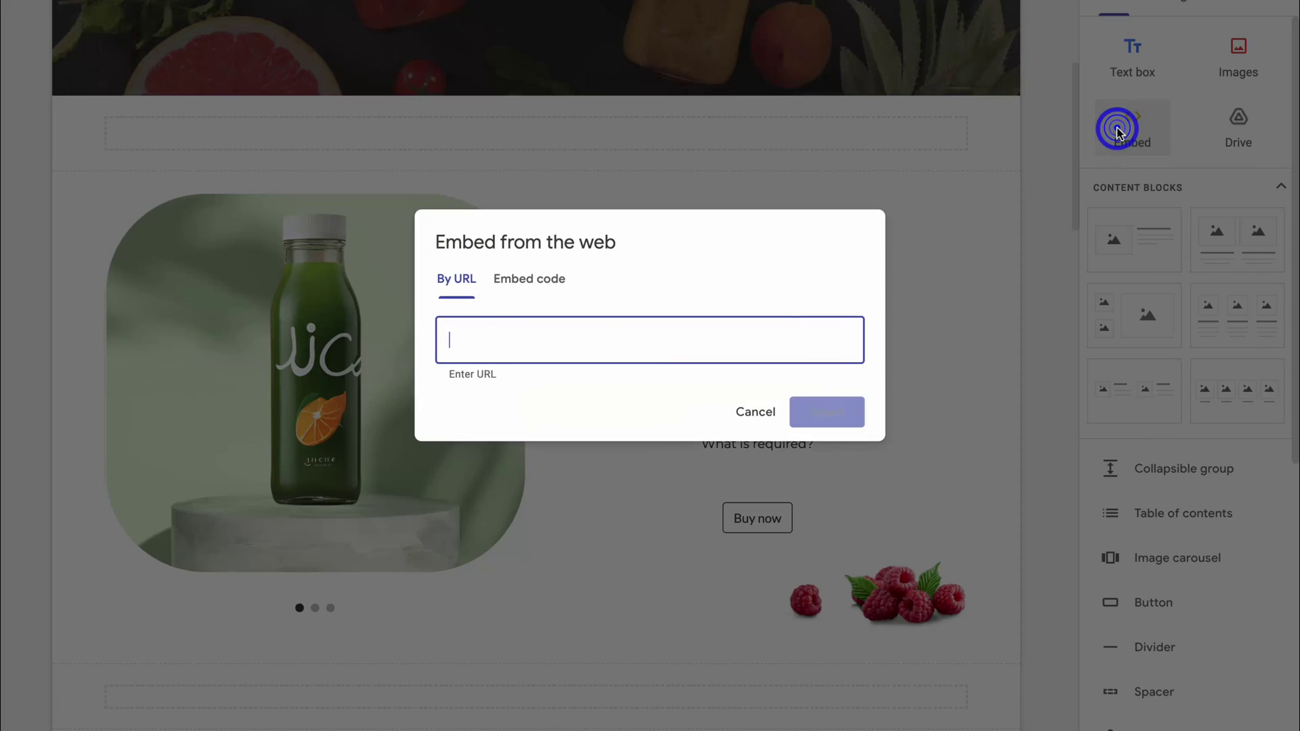
left_click(535, 281)
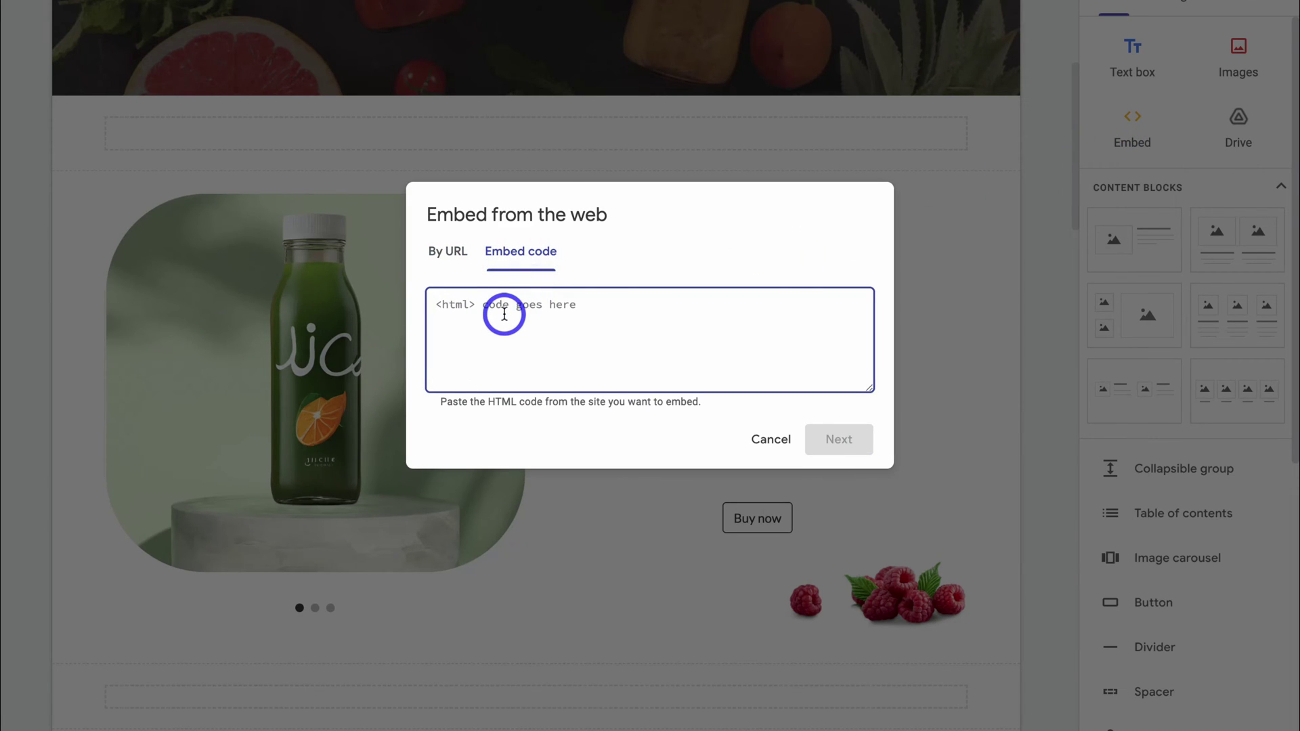
key("ctrl+v")
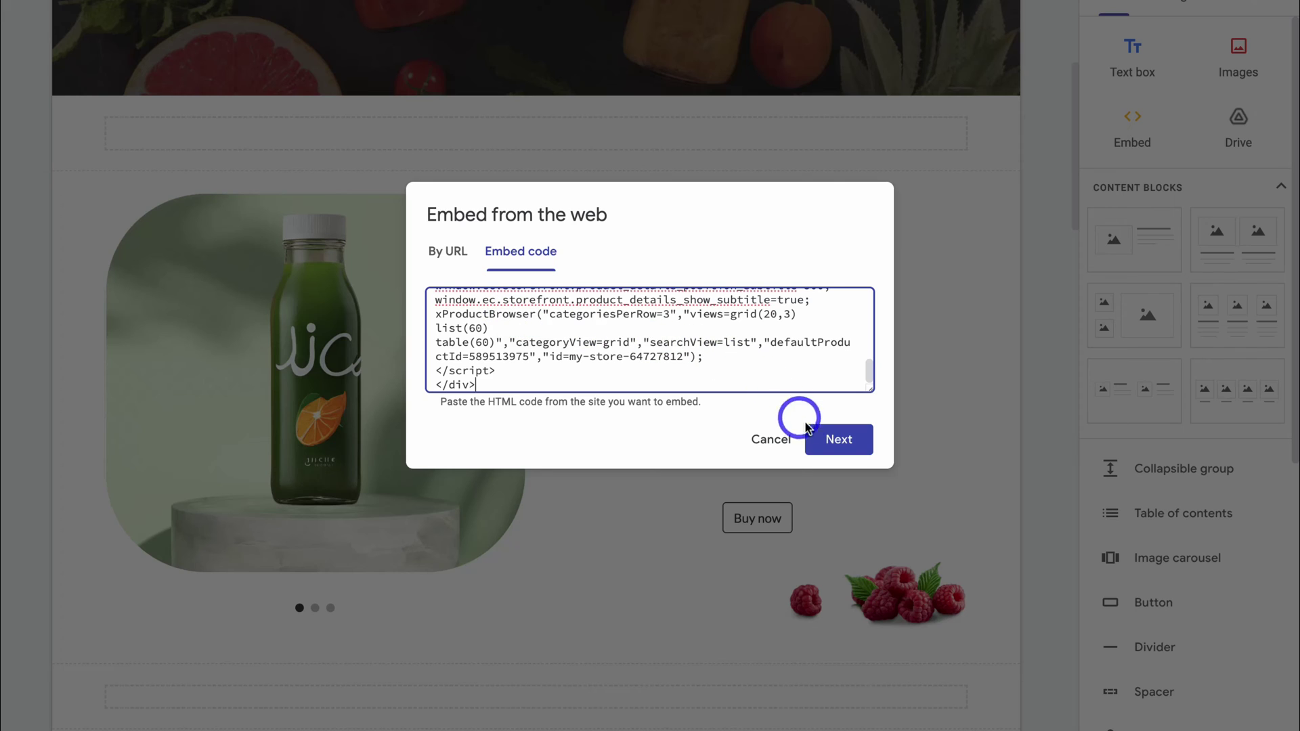
left_click(834, 439)
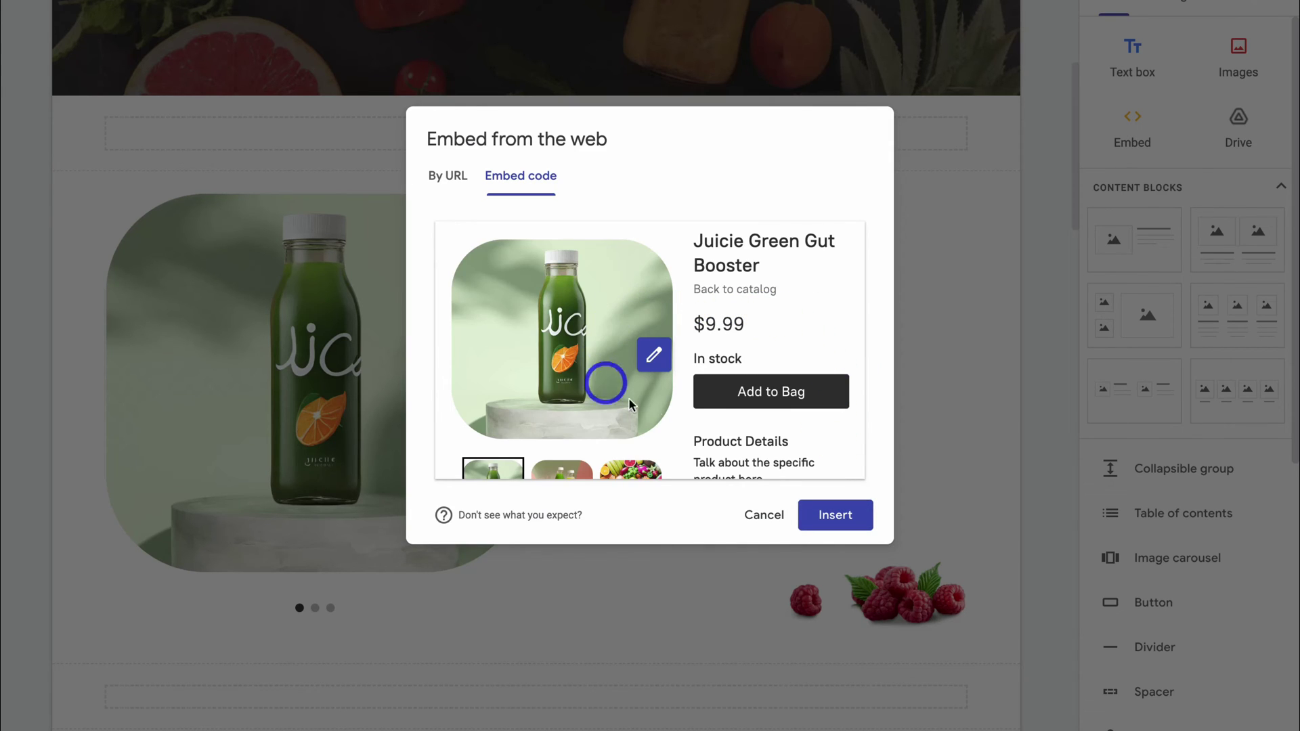
left_click(814, 509)
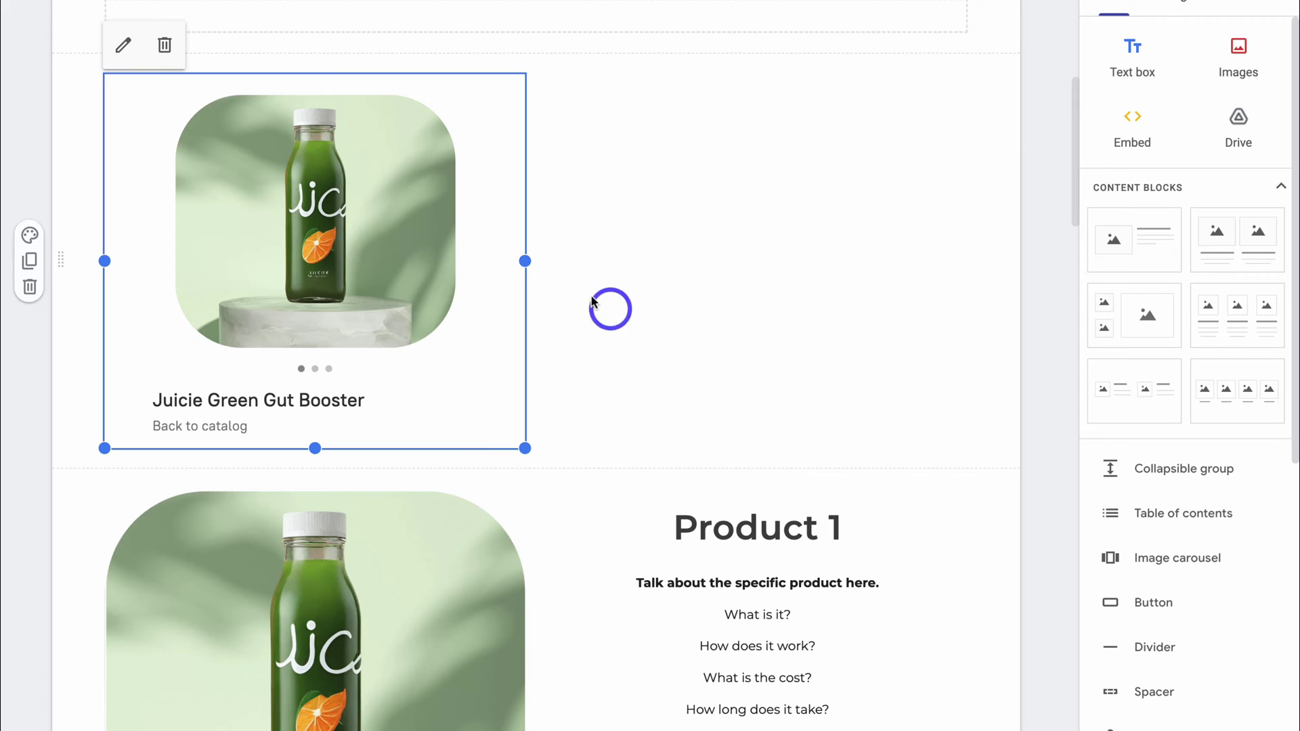
Resize the product embed to span the section, then review it on the page
left_click_drag(526, 262, 968, 268)
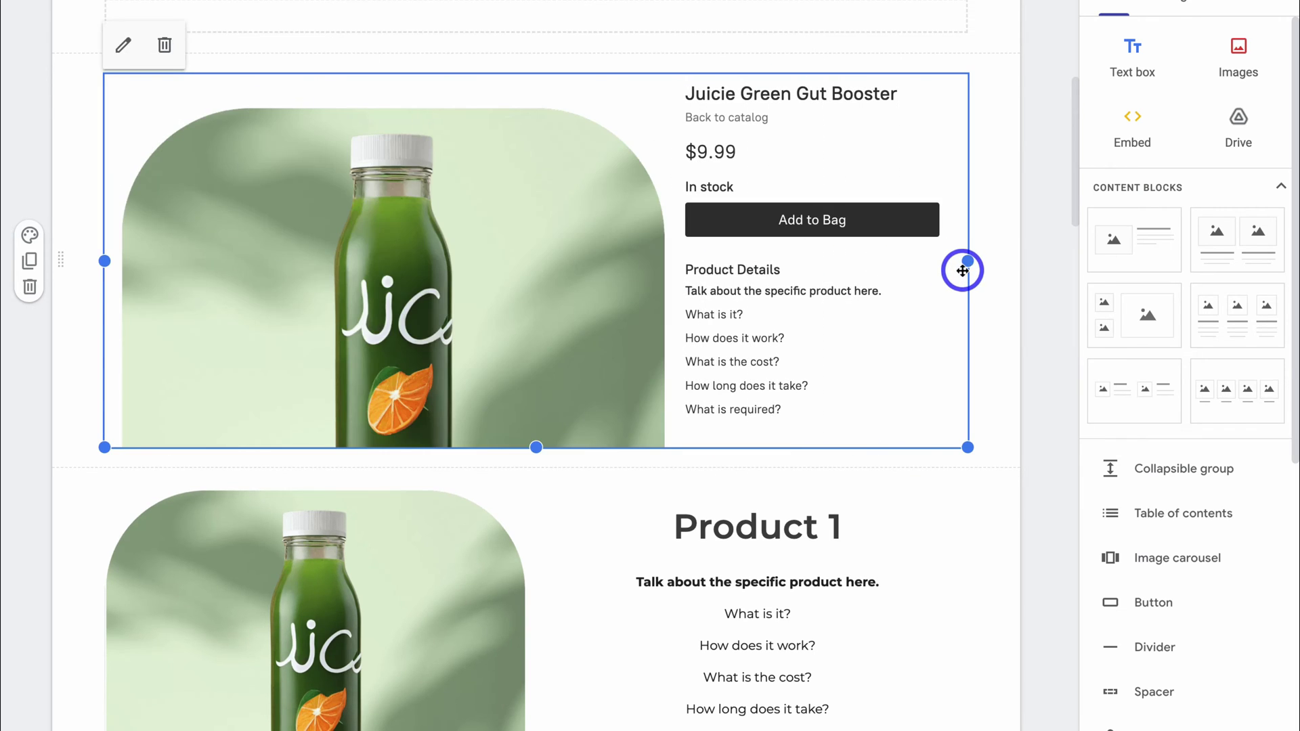
scroll(967, 268, "down", 4)
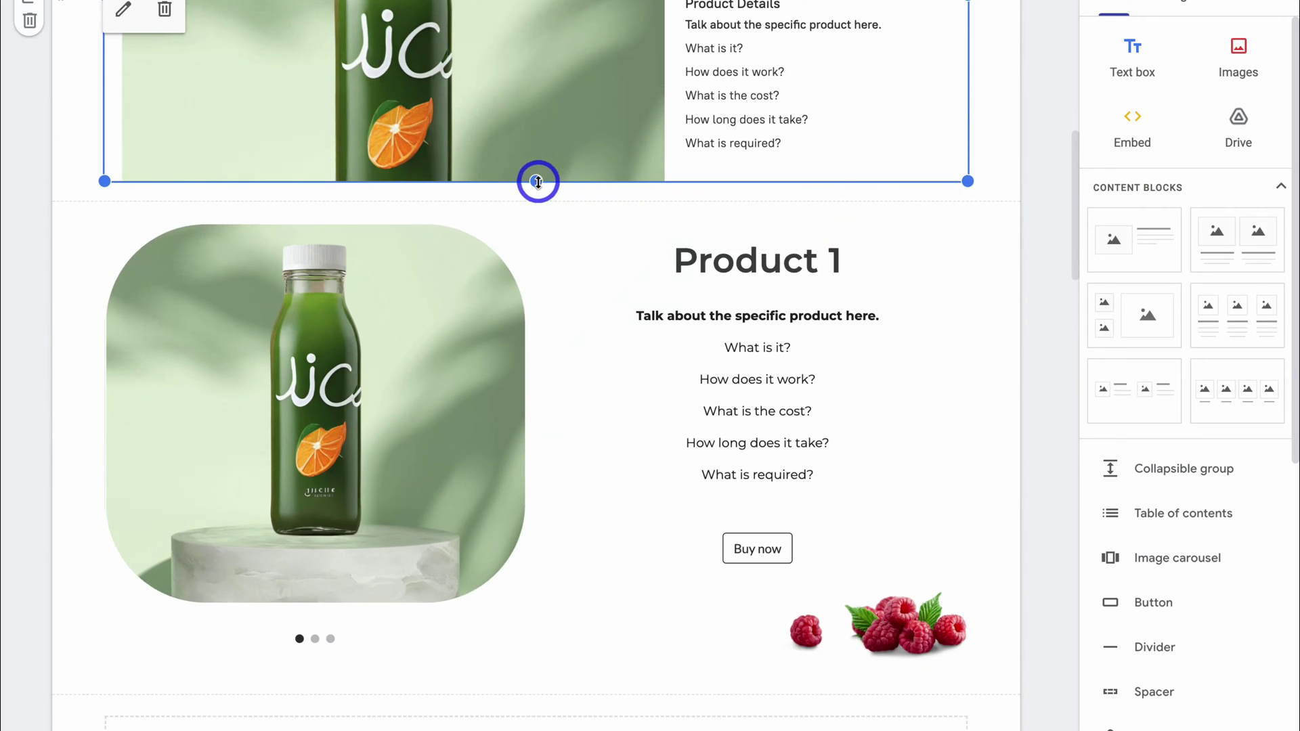
left_click_drag(535, 181, 535, 515)
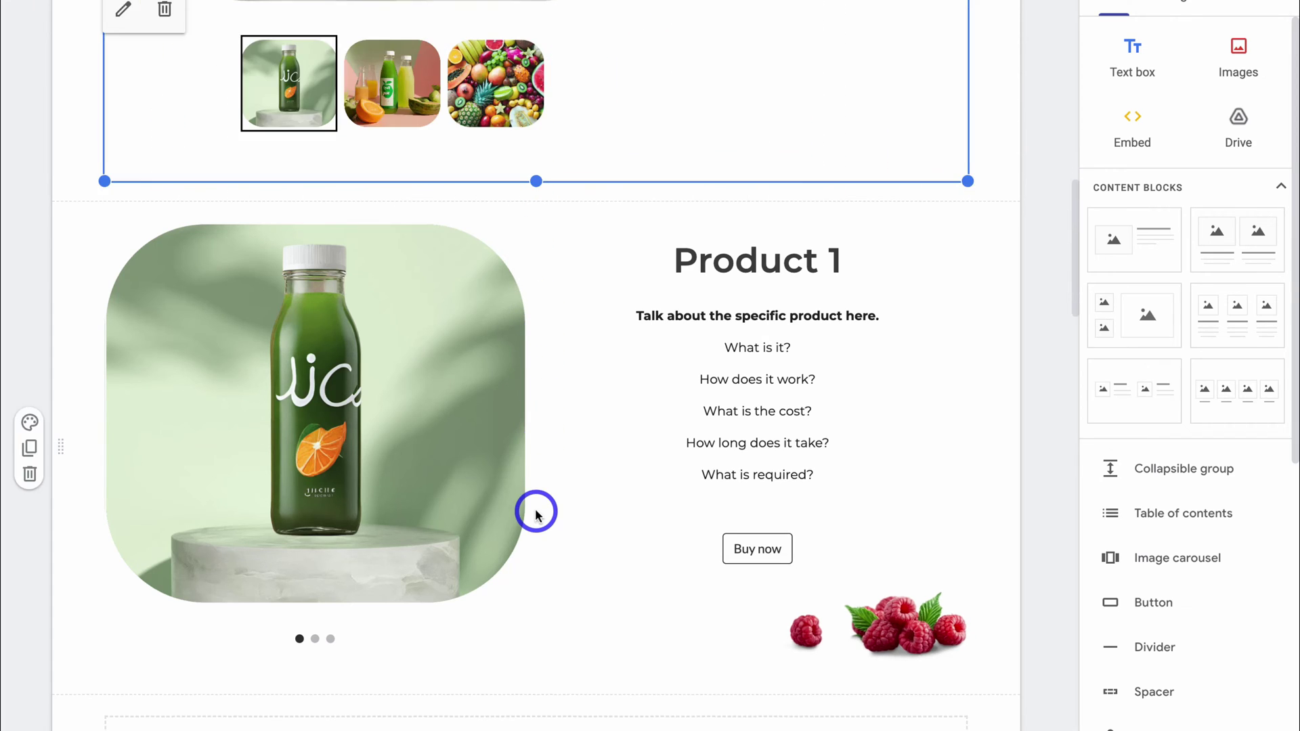
scroll(535, 511, "up", 5)
scroll(535, 511, "down", 2)
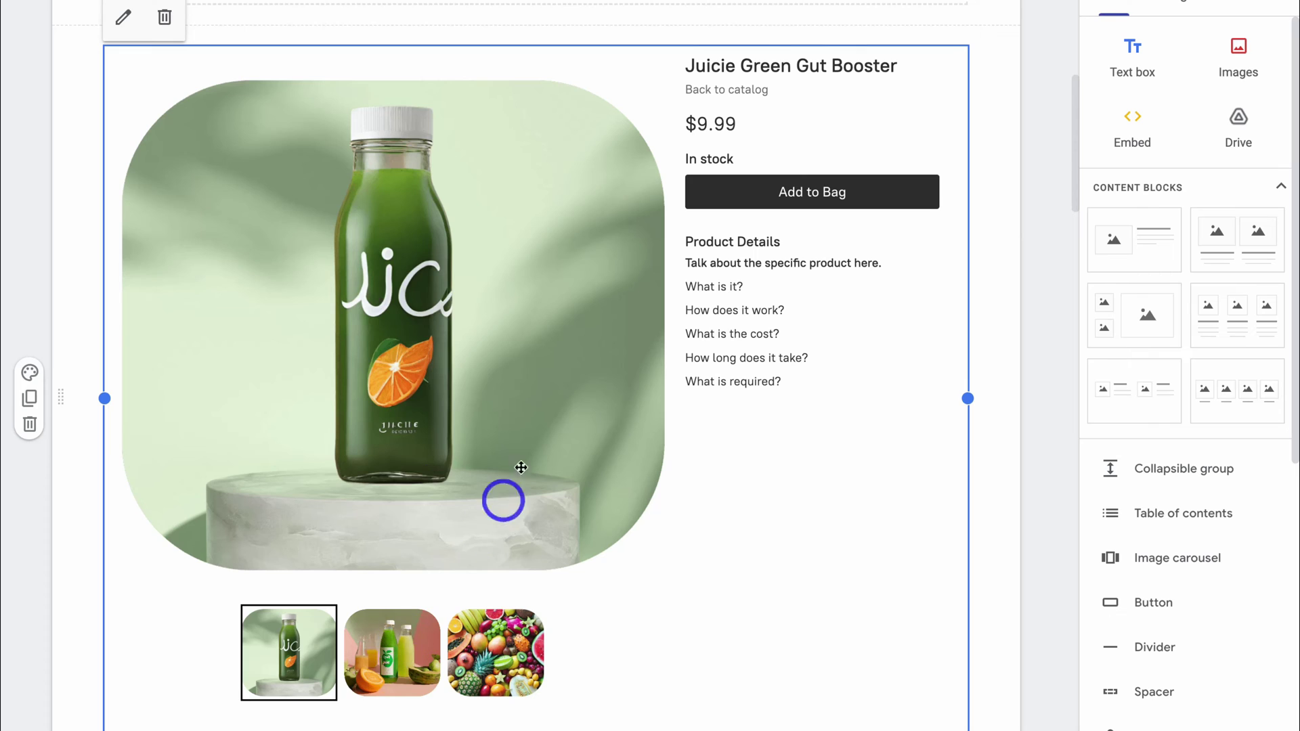
scroll(590, 446, "down", 9)
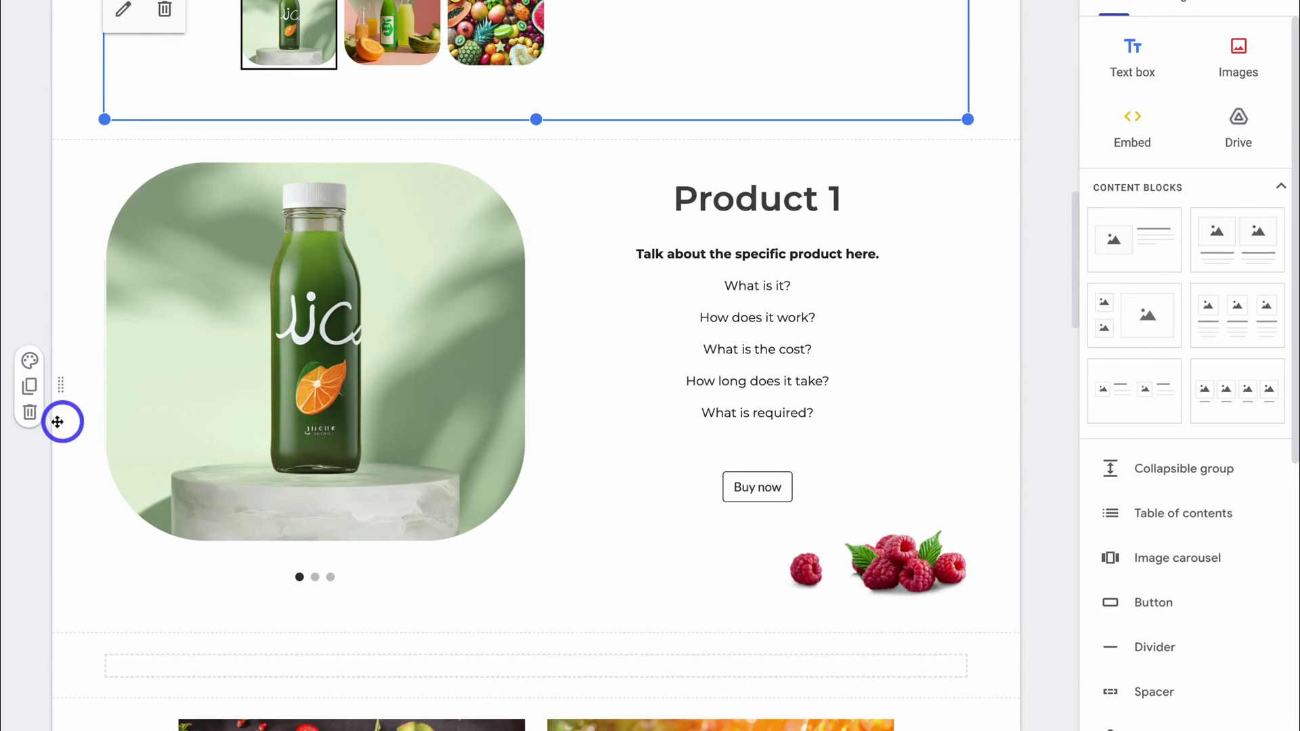
scroll(33, 418, "up", 9)
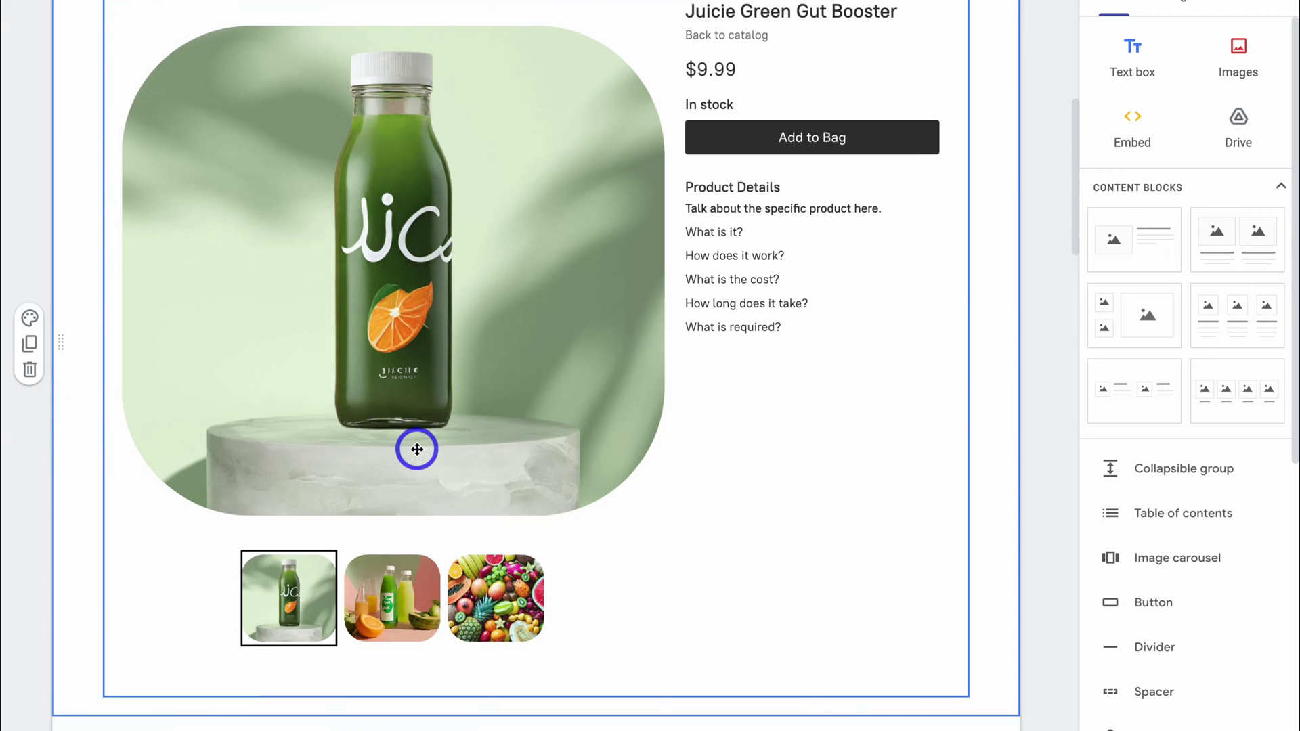
scroll(413, 528, "down", 9)
scroll(414, 474, "up", 10)
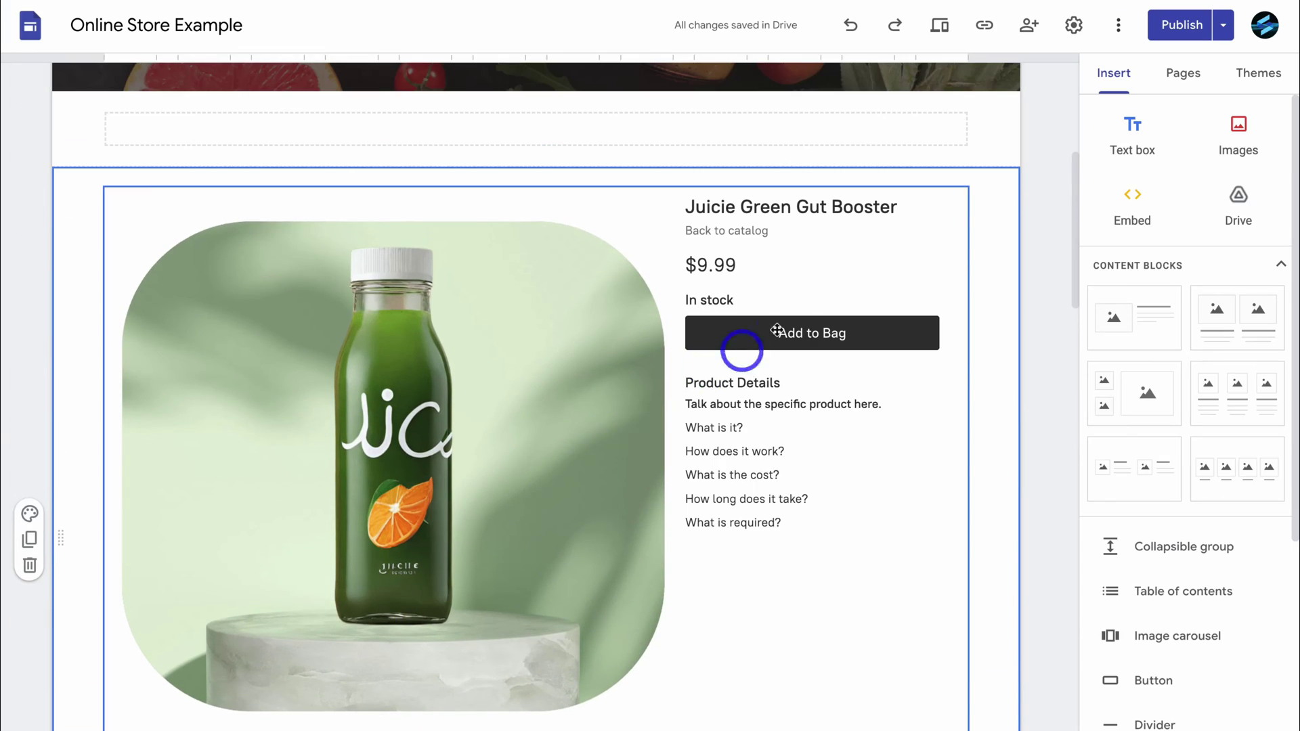
Preview the site and browse the embedded product's photos, ending on the fruit photo
left_click(940, 25)
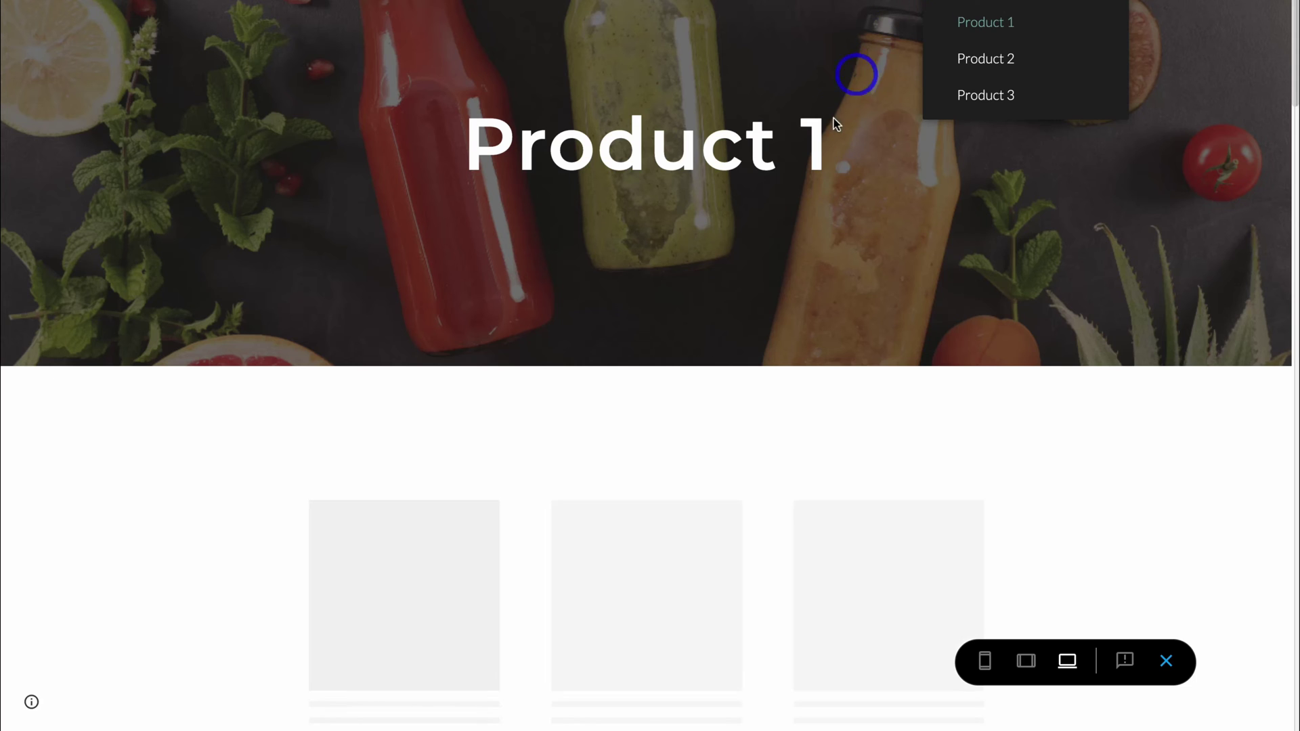
scroll(834, 141, "down", 5)
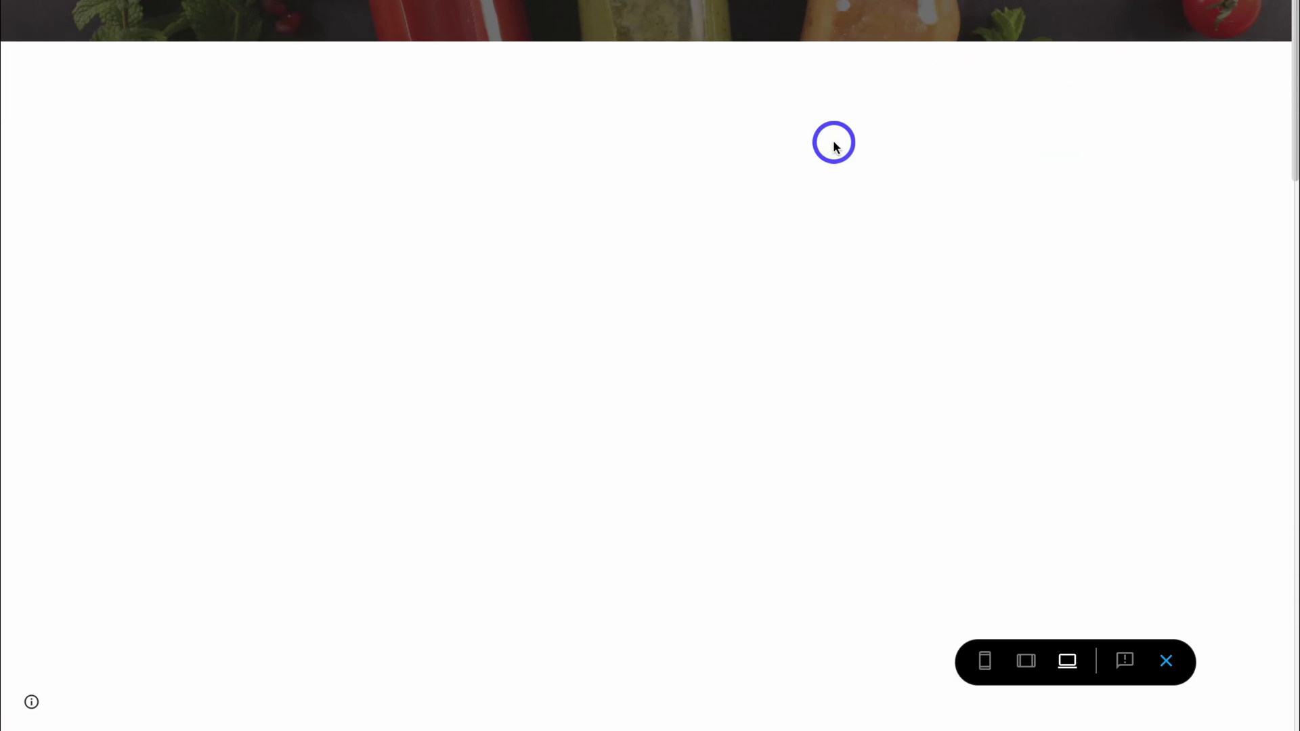
scroll(835, 143, "down", 8)
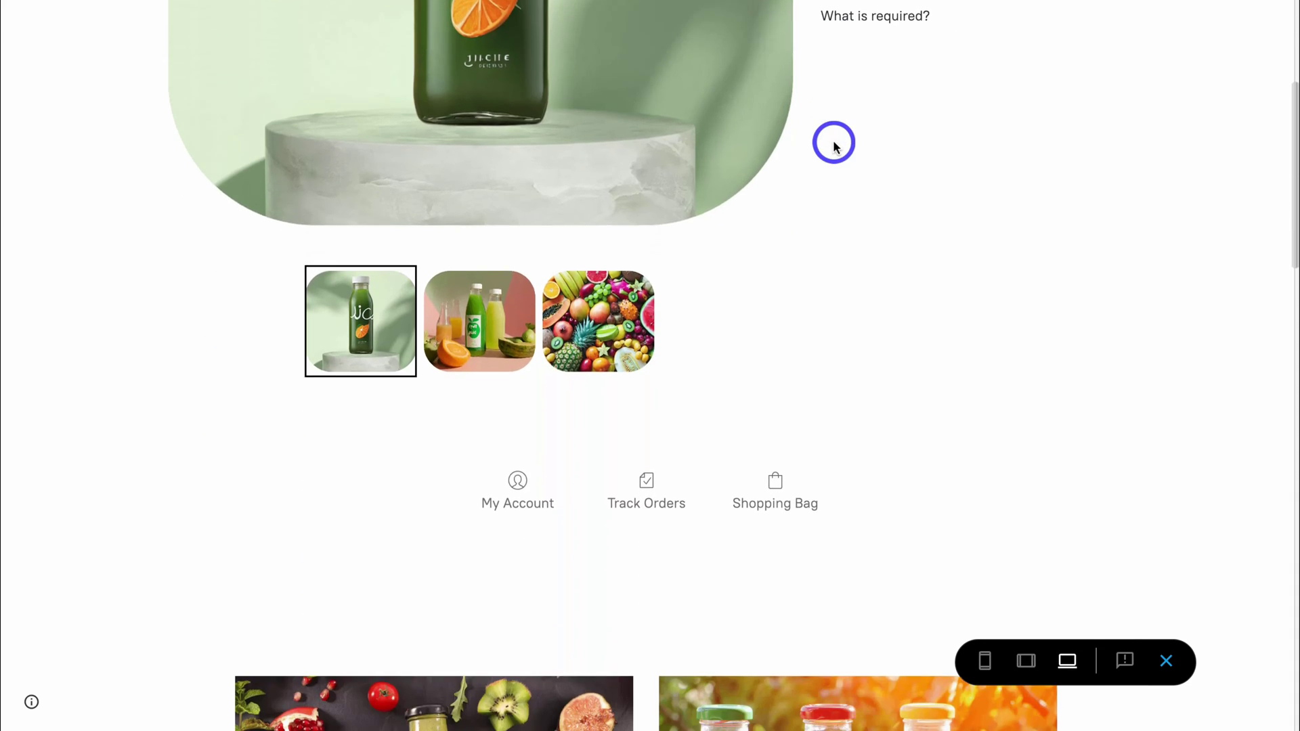
scroll(834, 142, "down", 5)
scroll(833, 137, "up", 11)
scroll(833, 140, "down", 1)
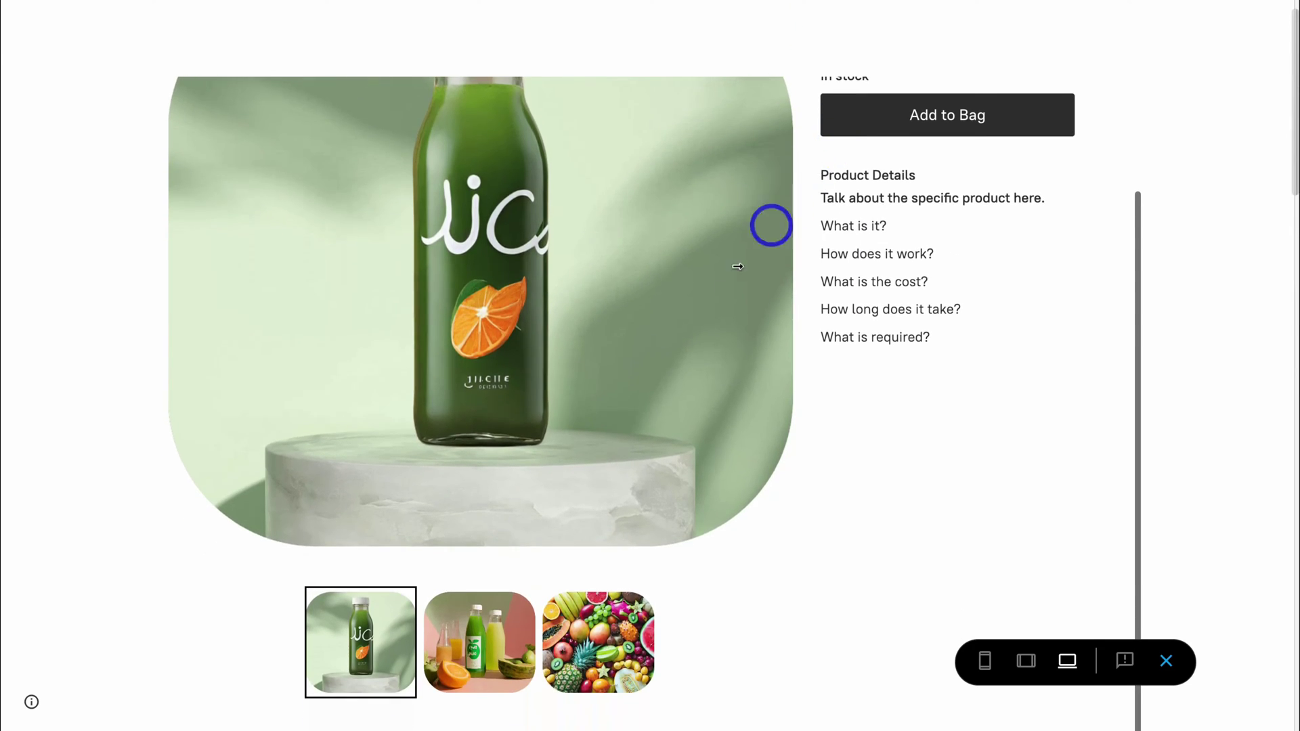
scroll(537, 498, "up", 2)
scroll(537, 498, "down", 2)
left_click(479, 624)
left_click(565, 615)
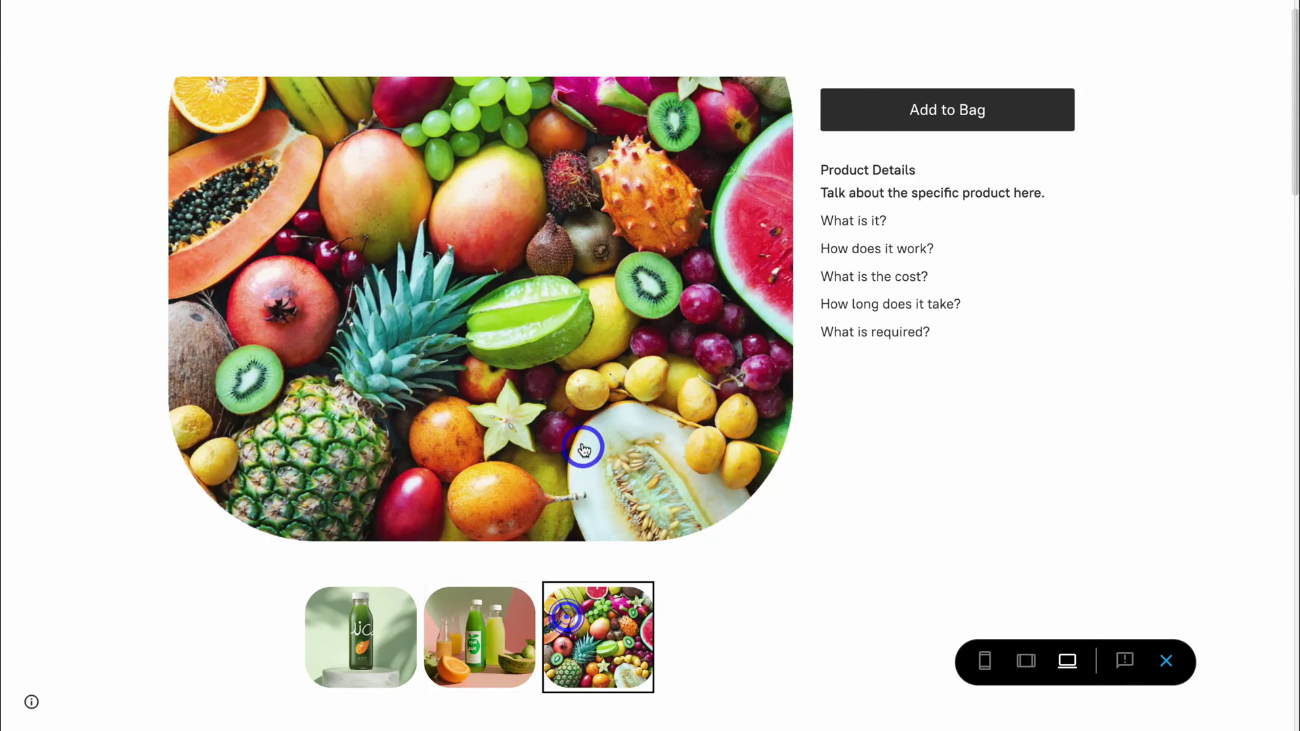
Add the juice to the bag, go to checkout, then exit the preview
scroll(583, 449, "up", 2)
left_click(921, 260)
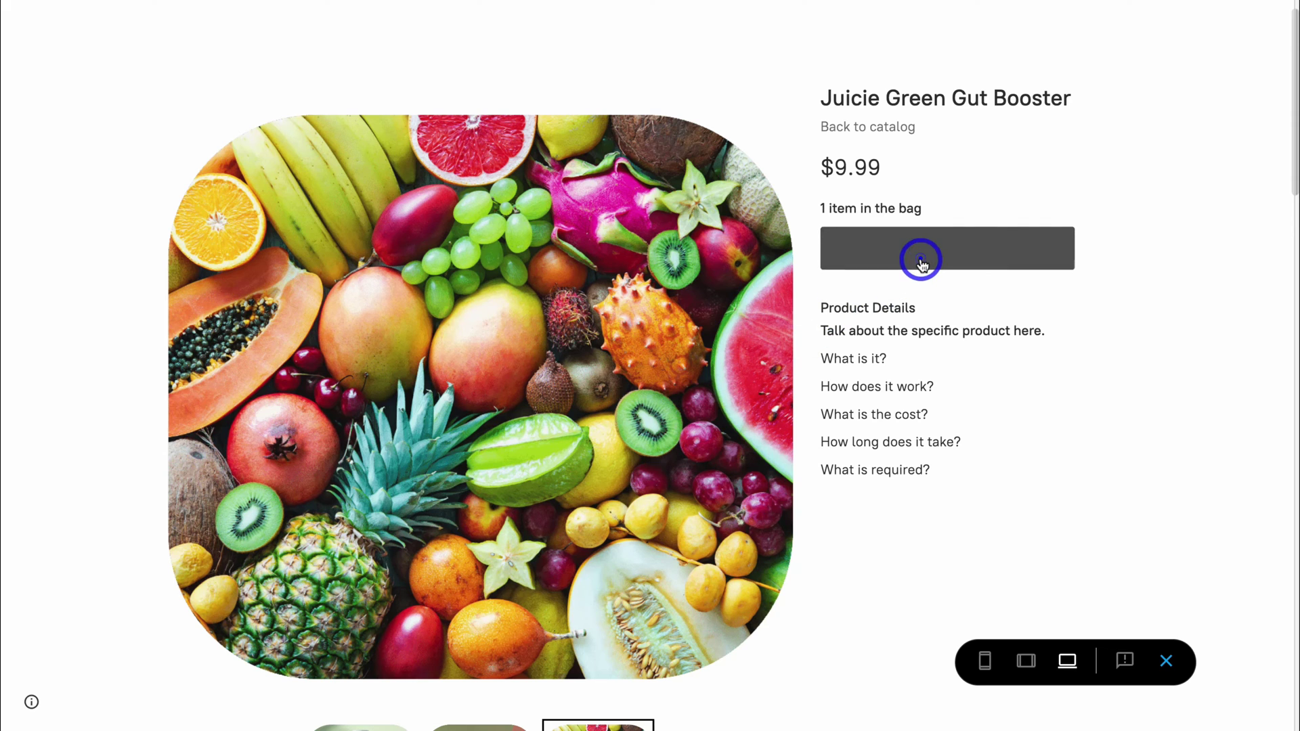
left_click(917, 299)
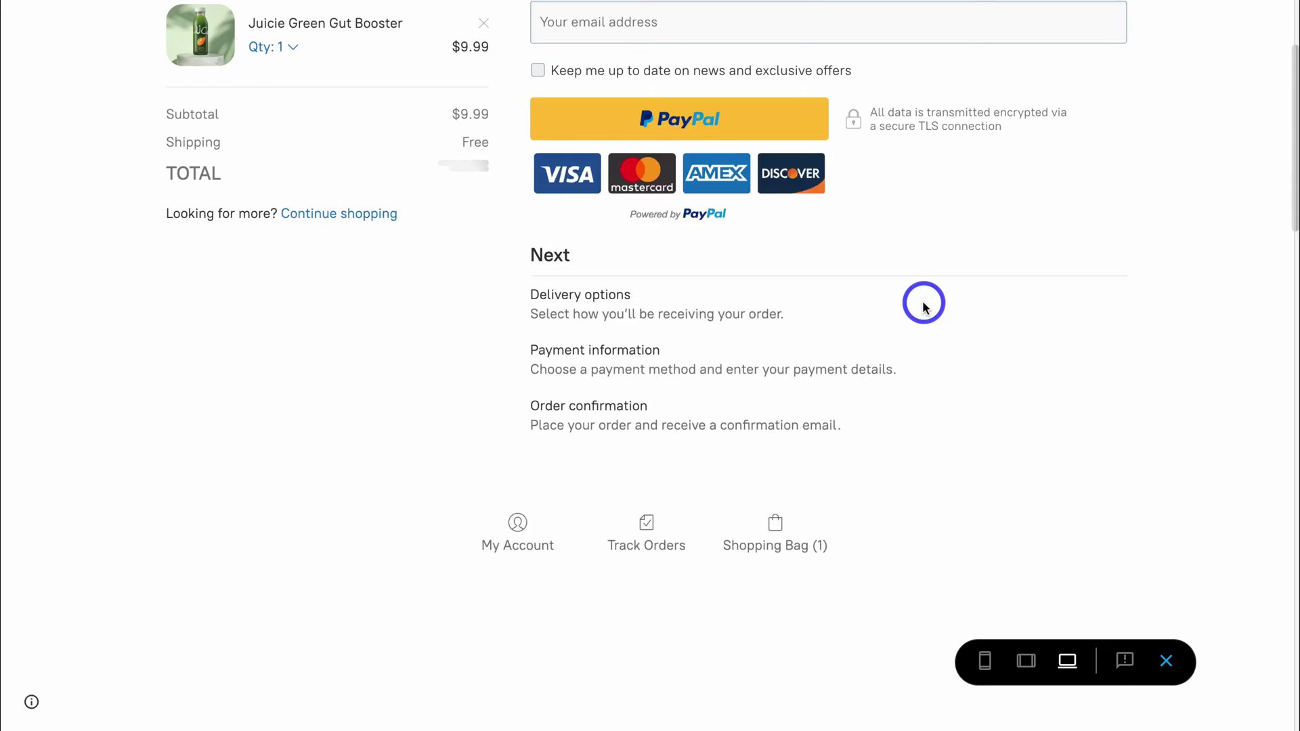
scroll(908, 276, "down", 4)
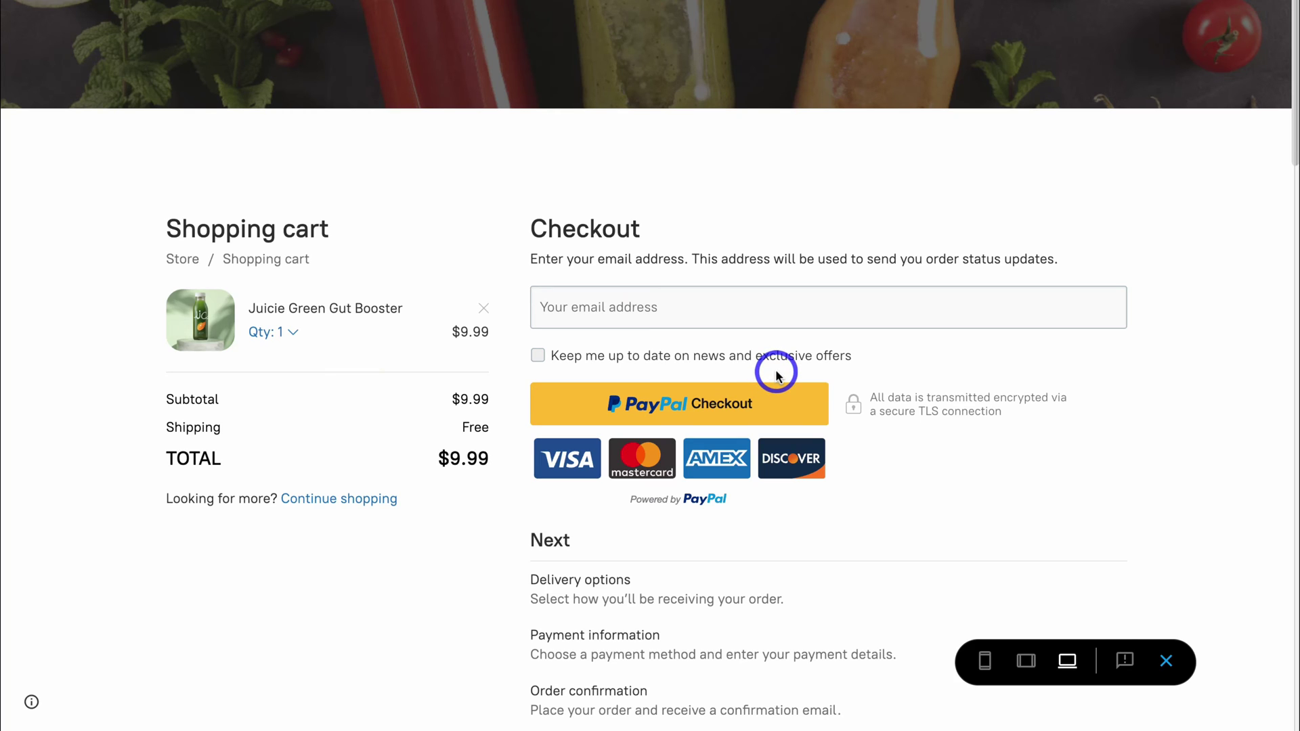
scroll(776, 371, "down", 2)
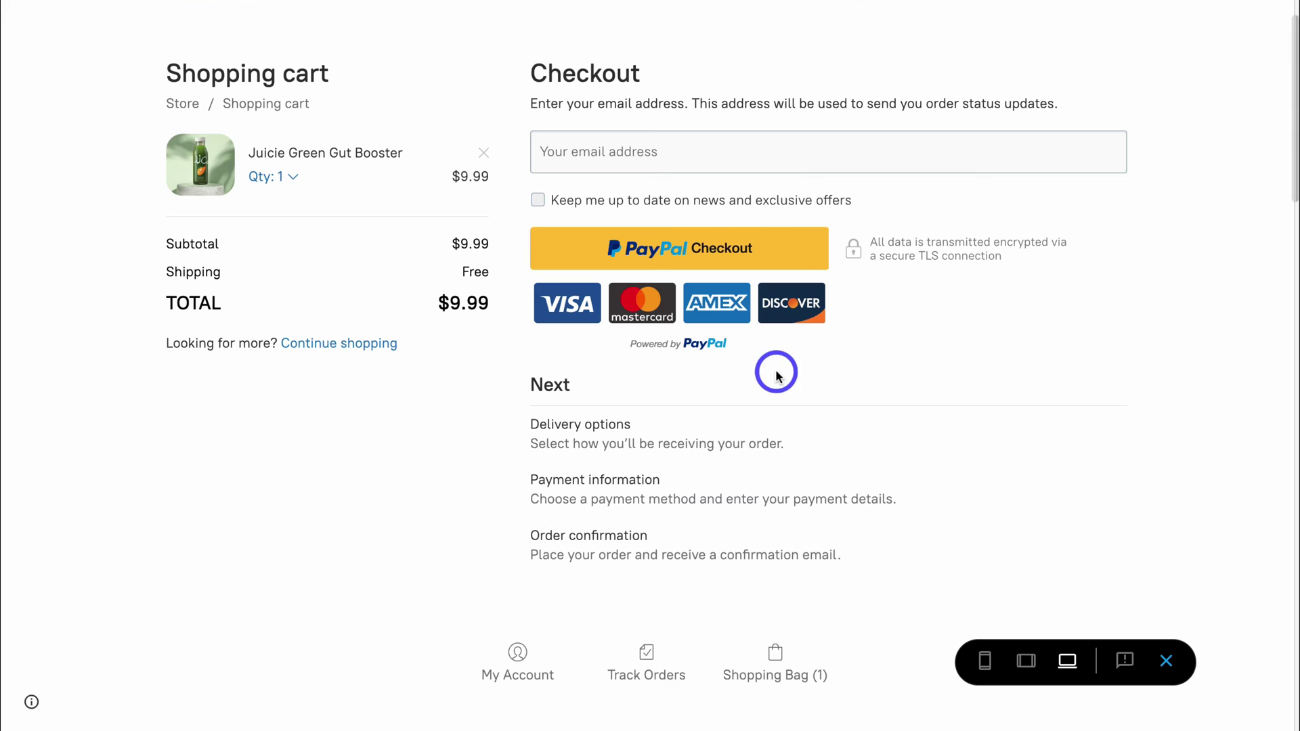
left_click(1162, 664)
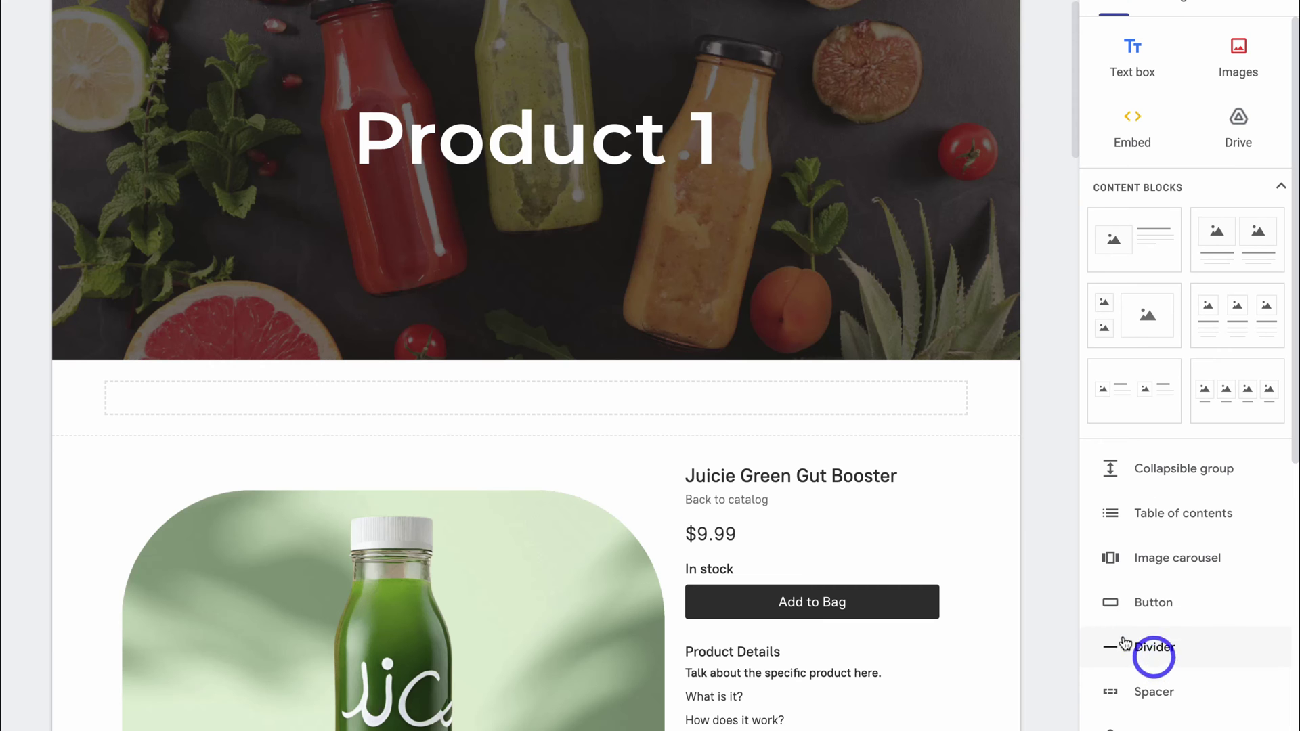
Scroll down the editor page to review the embedded product section
scroll(1020, 593, "down", 5)
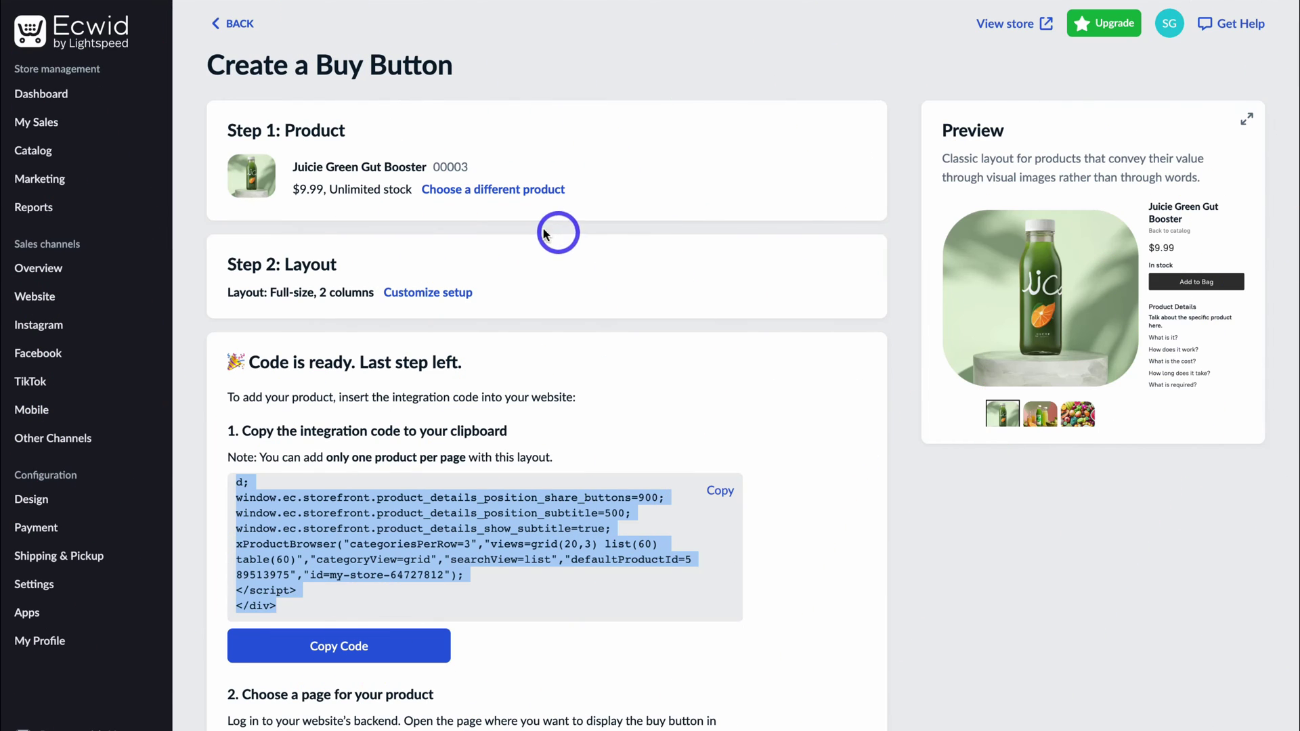
Go back through the product editor to the Ecwid product list
left_click(230, 27)
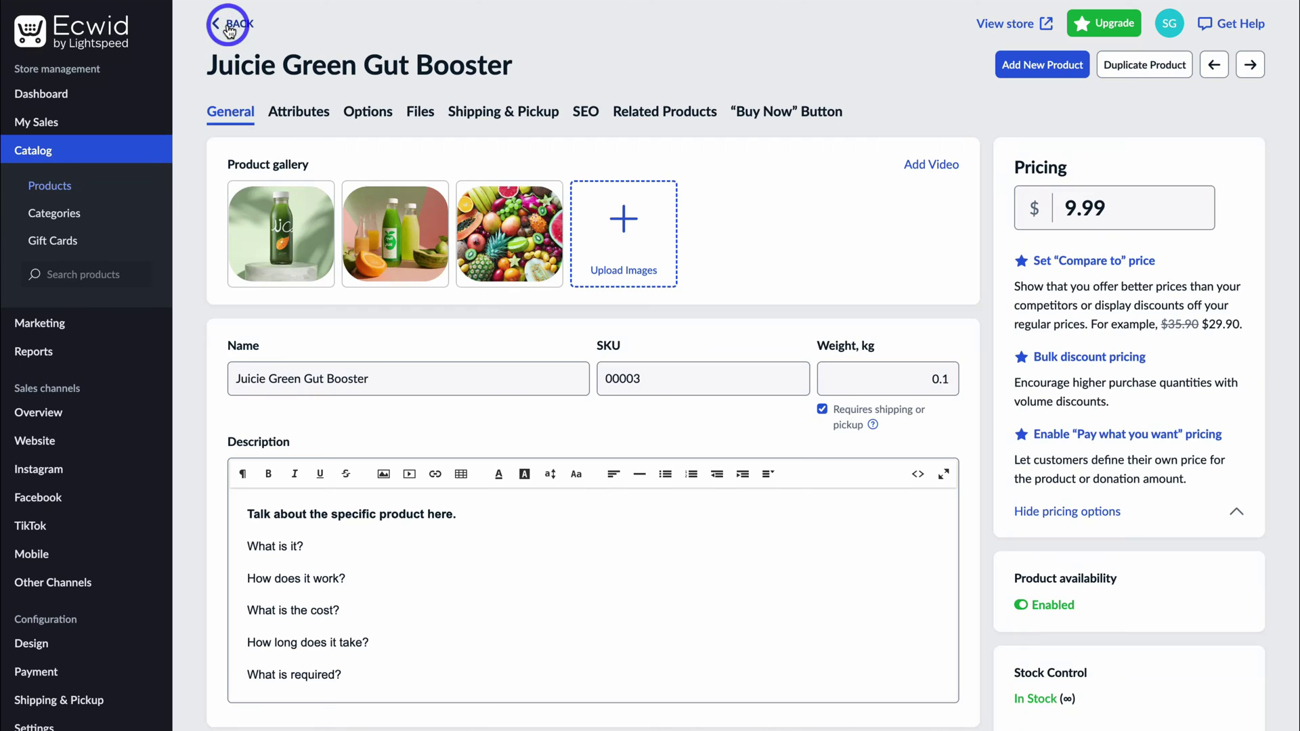
left_click(230, 27)
scroll(423, 309, "up", 1)
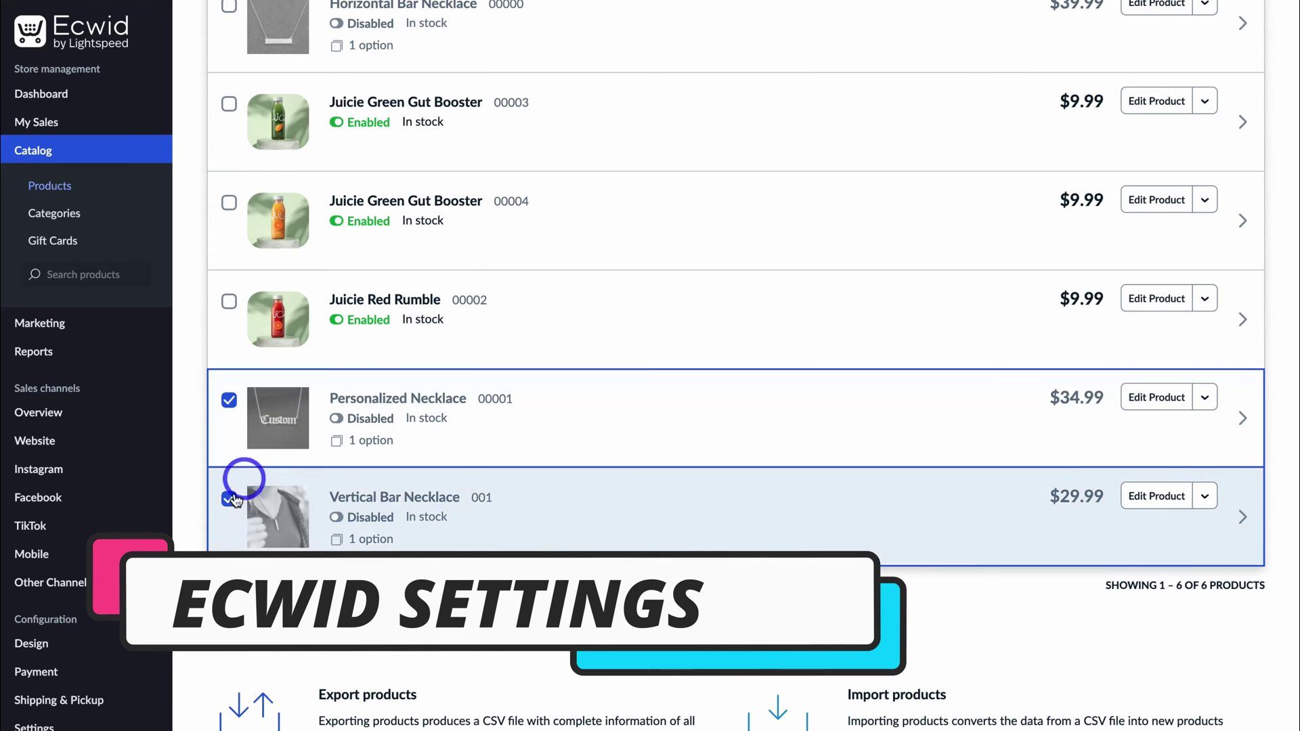
Go to Sales channels > Website in the Ecwid sidebar to see the Instant Site overview
left_click(122, 711)
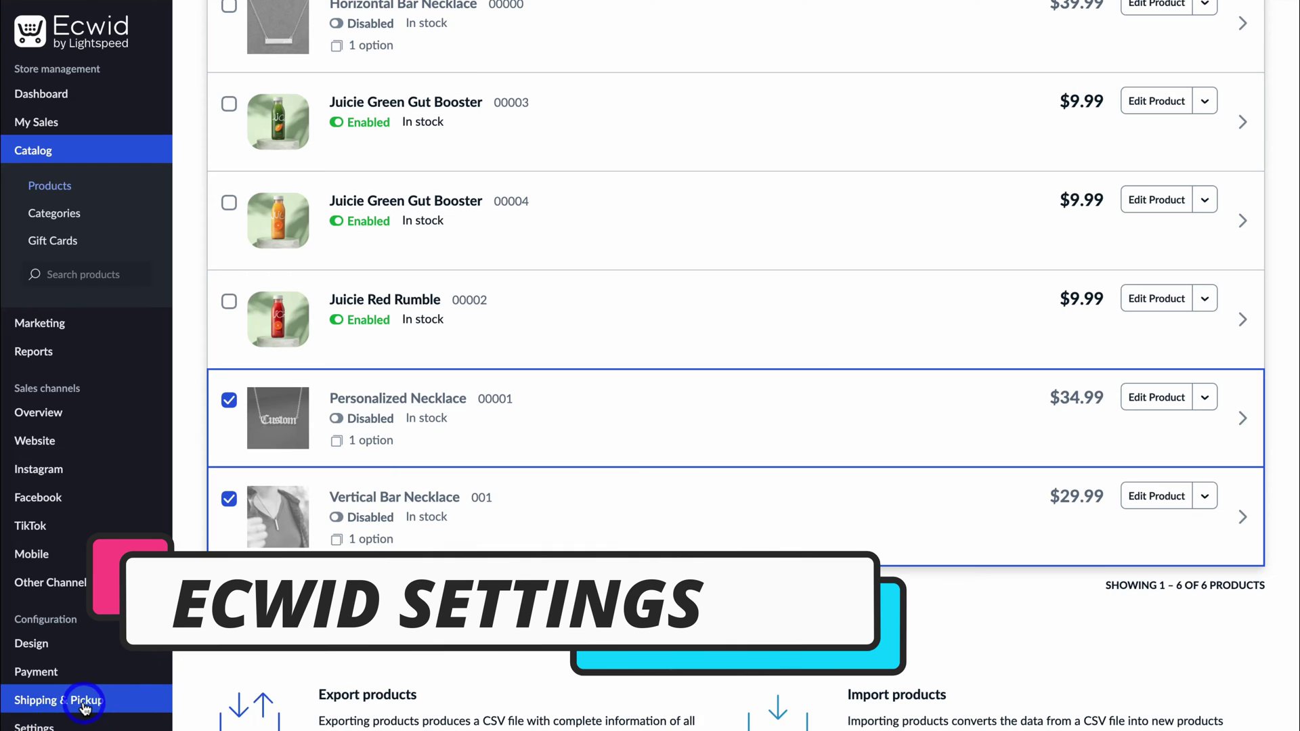
left_click(75, 674)
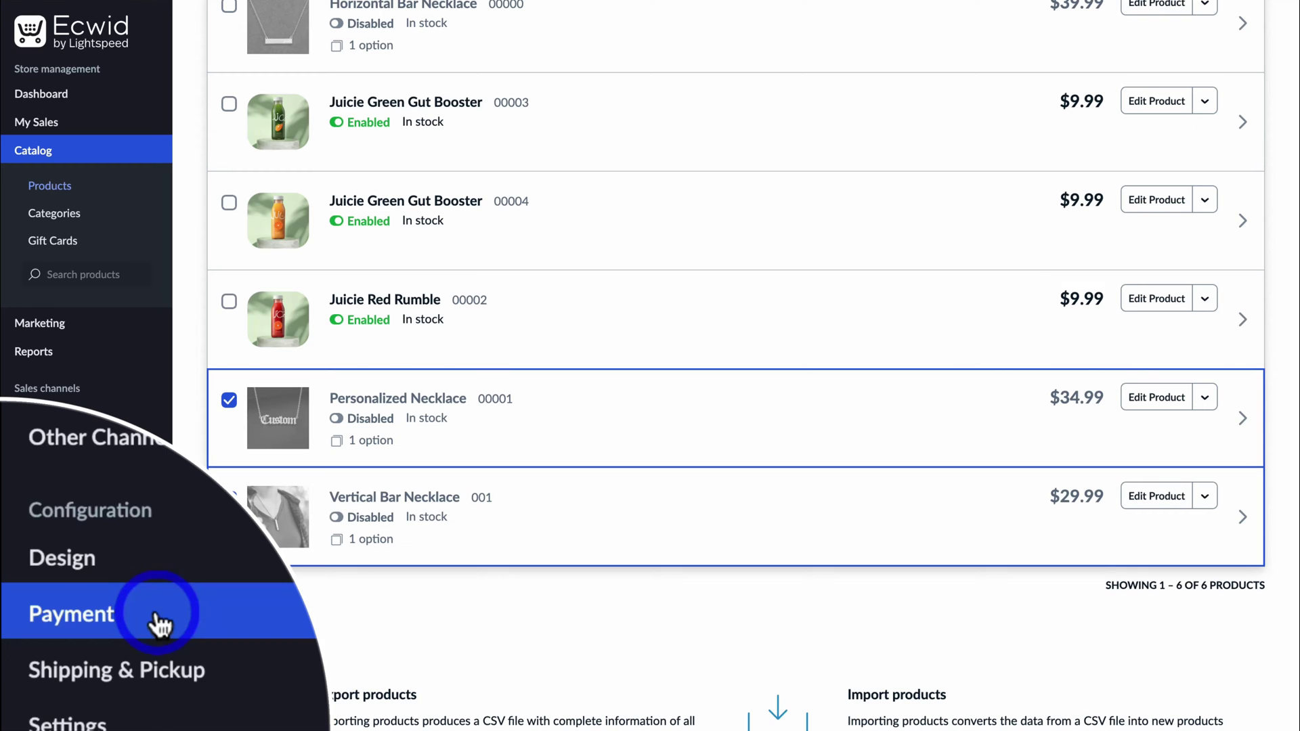
left_click(127, 684)
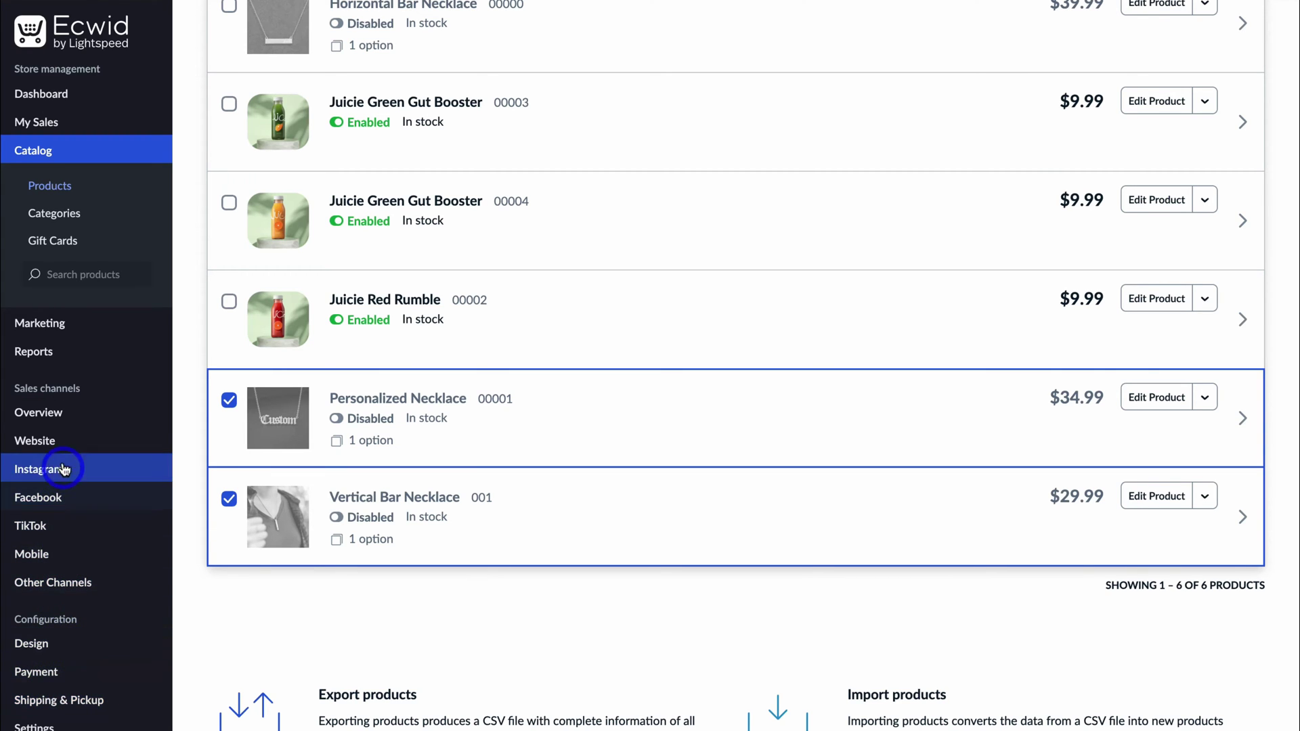
left_click(75, 445)
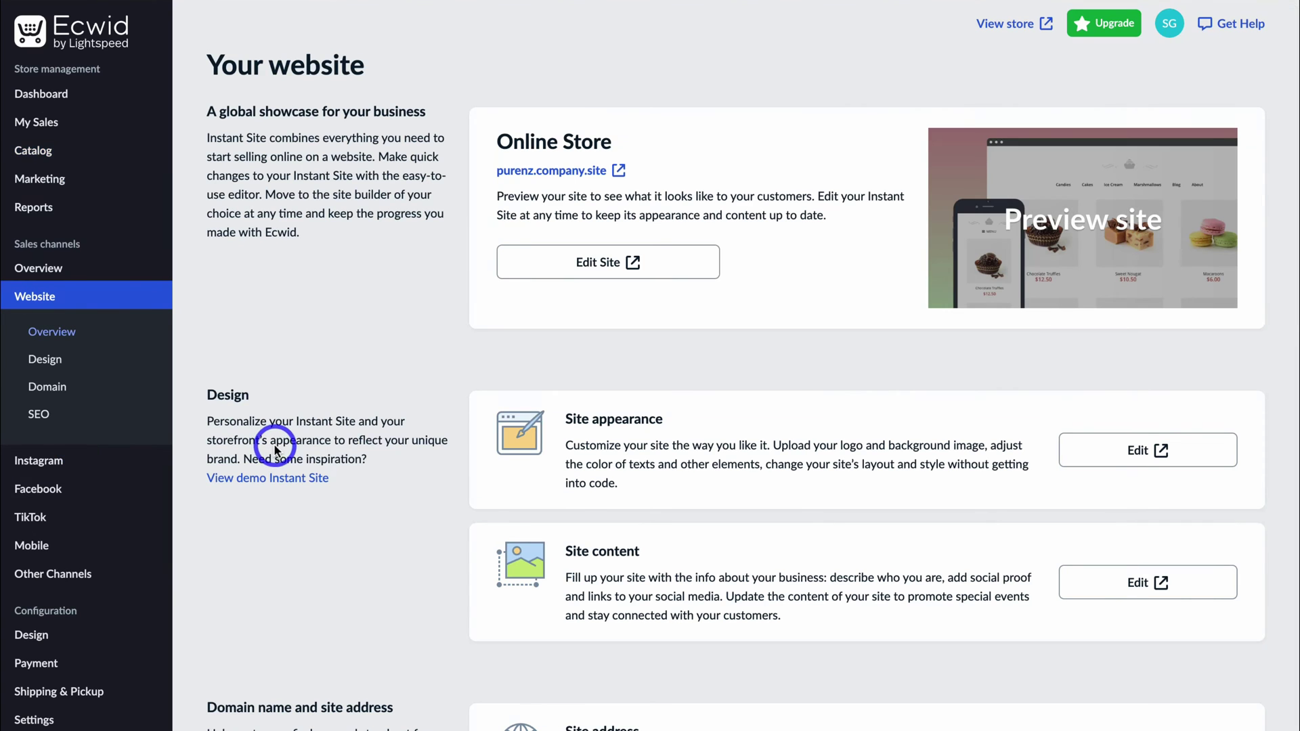
Pick a platform under 'Add your store to other sites' to list Custom website, WordPress, Wix and more
scroll(275, 444, "down", 15)
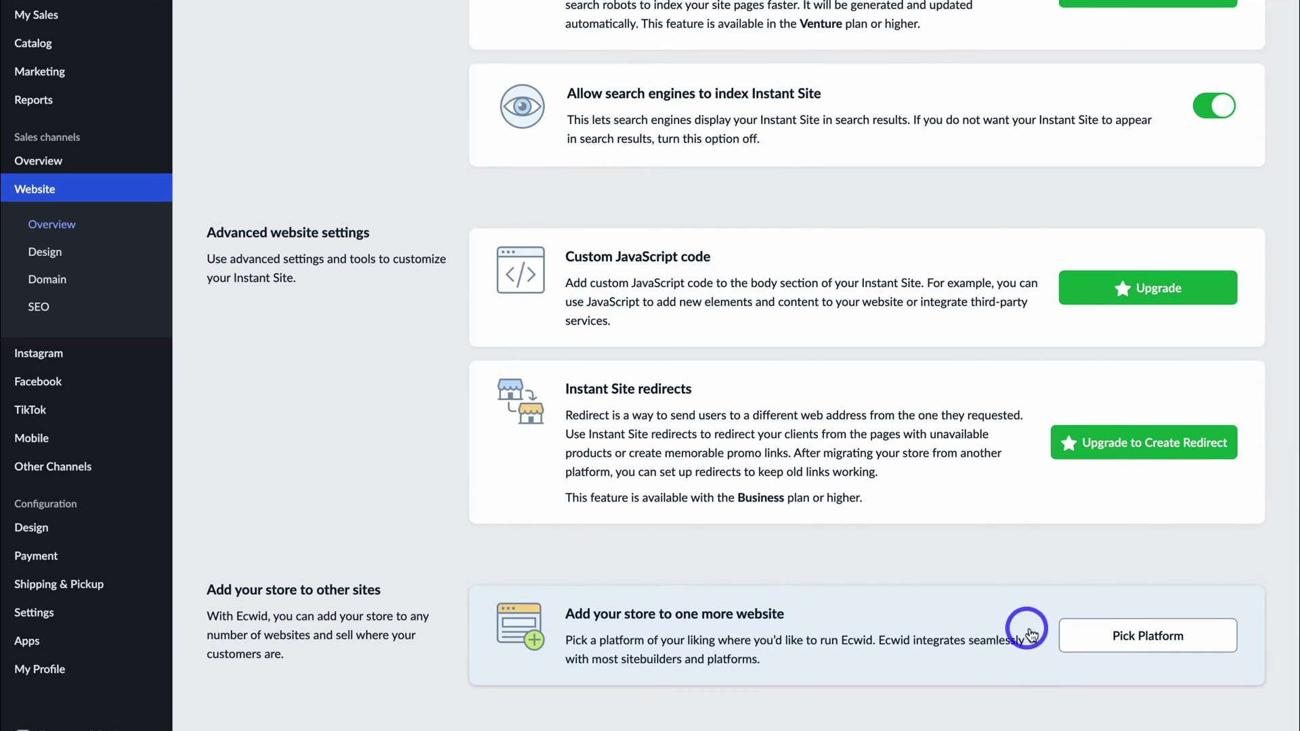
left_click(1126, 638)
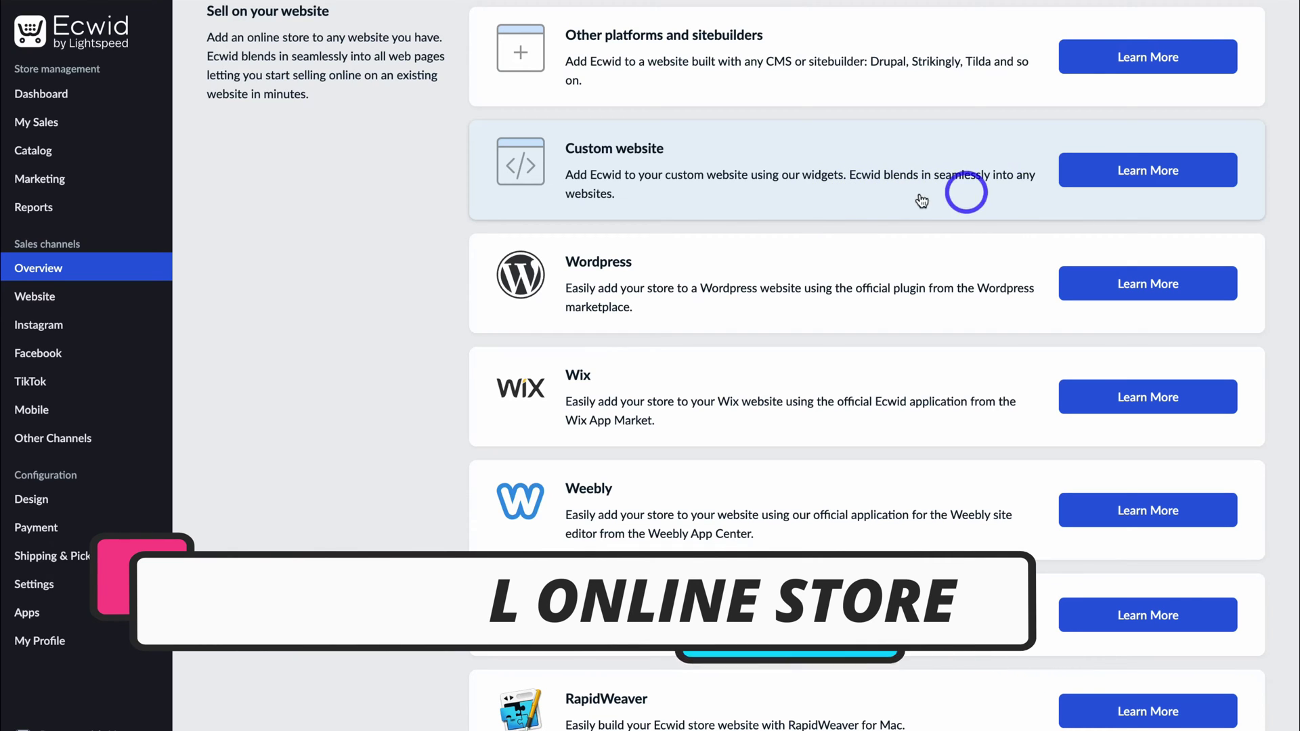
Open the Custom website option and copy the store's integration code to the clipboard
left_click(1116, 179)
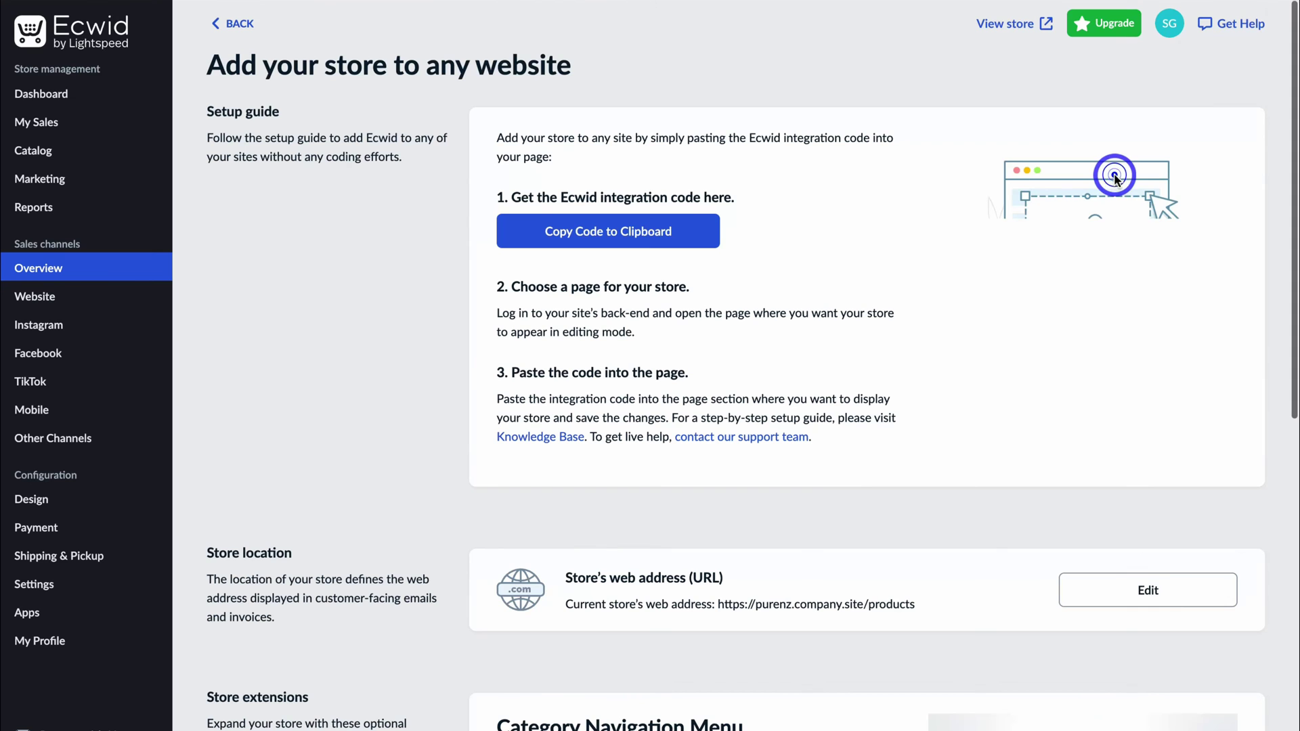
left_click(655, 239)
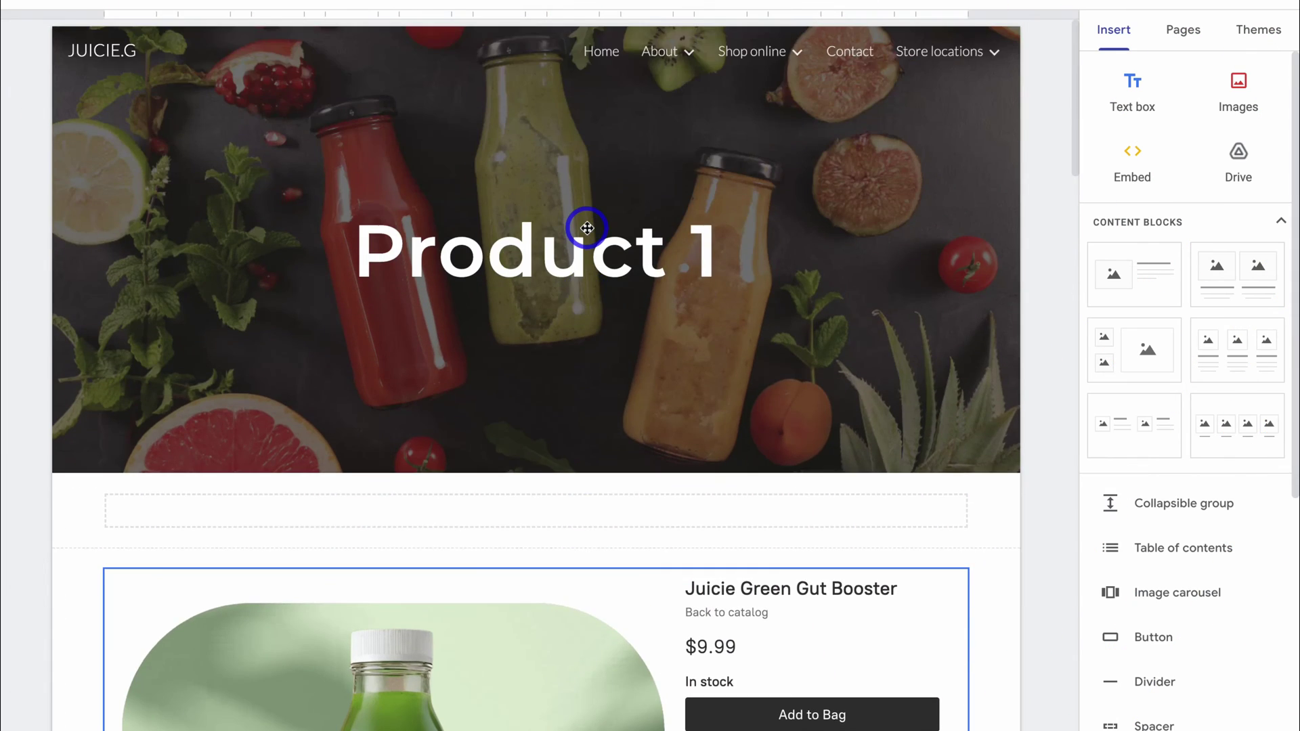
On the All products page, embed the copied Ecwid code in the empty section above Product 1
mouse_move(752, 60)
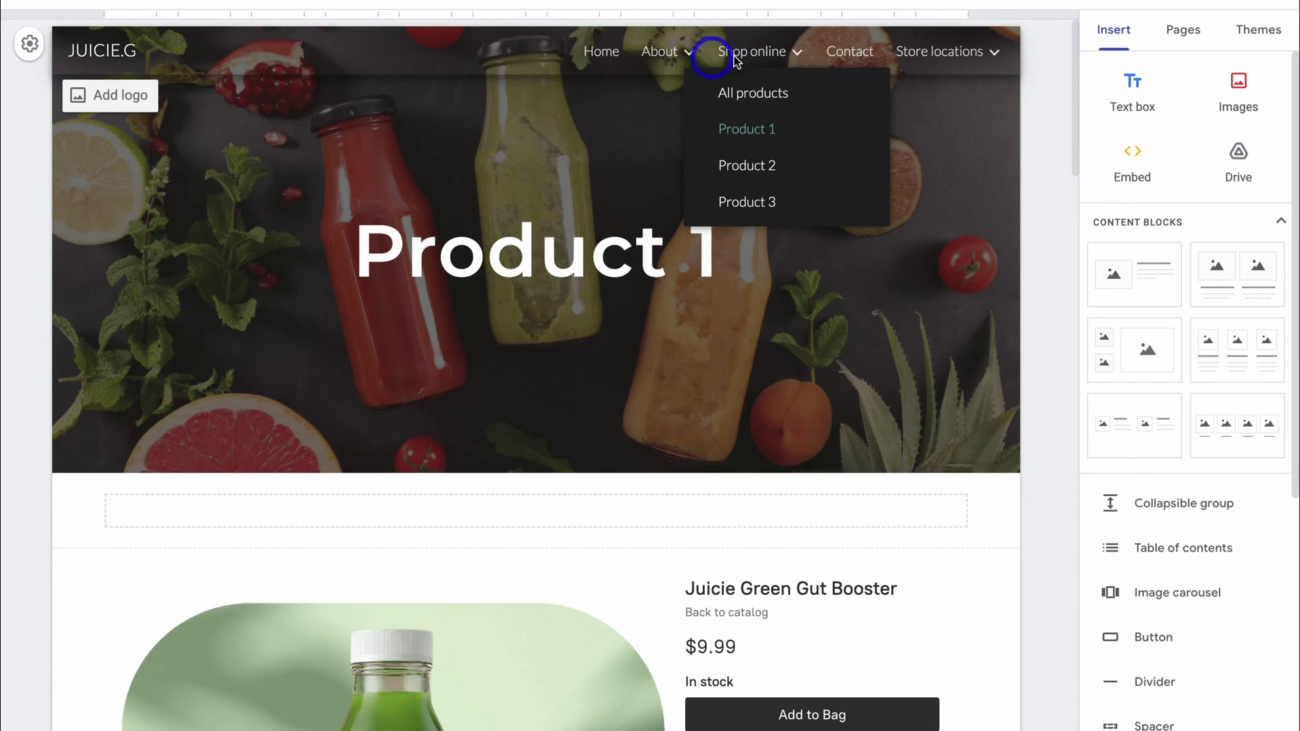
left_click(765, 95)
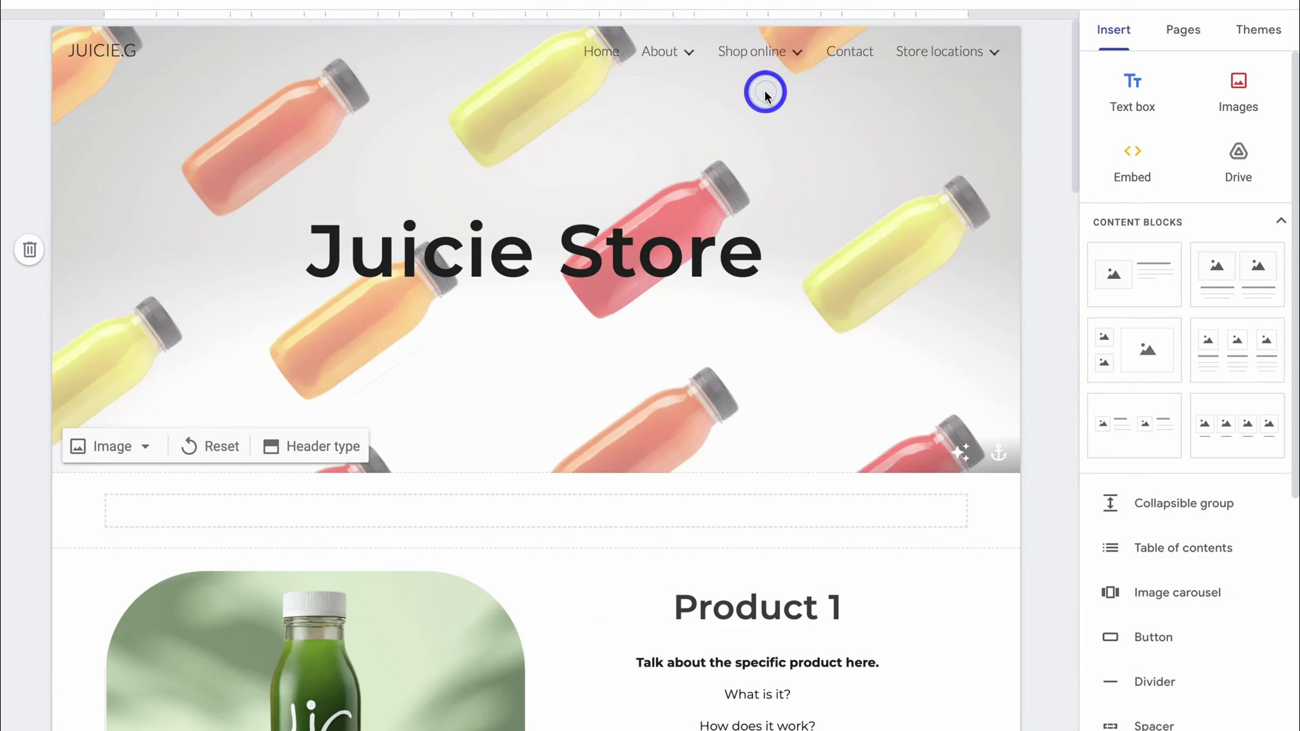
scroll(763, 87, "down", 5)
left_click(654, 248)
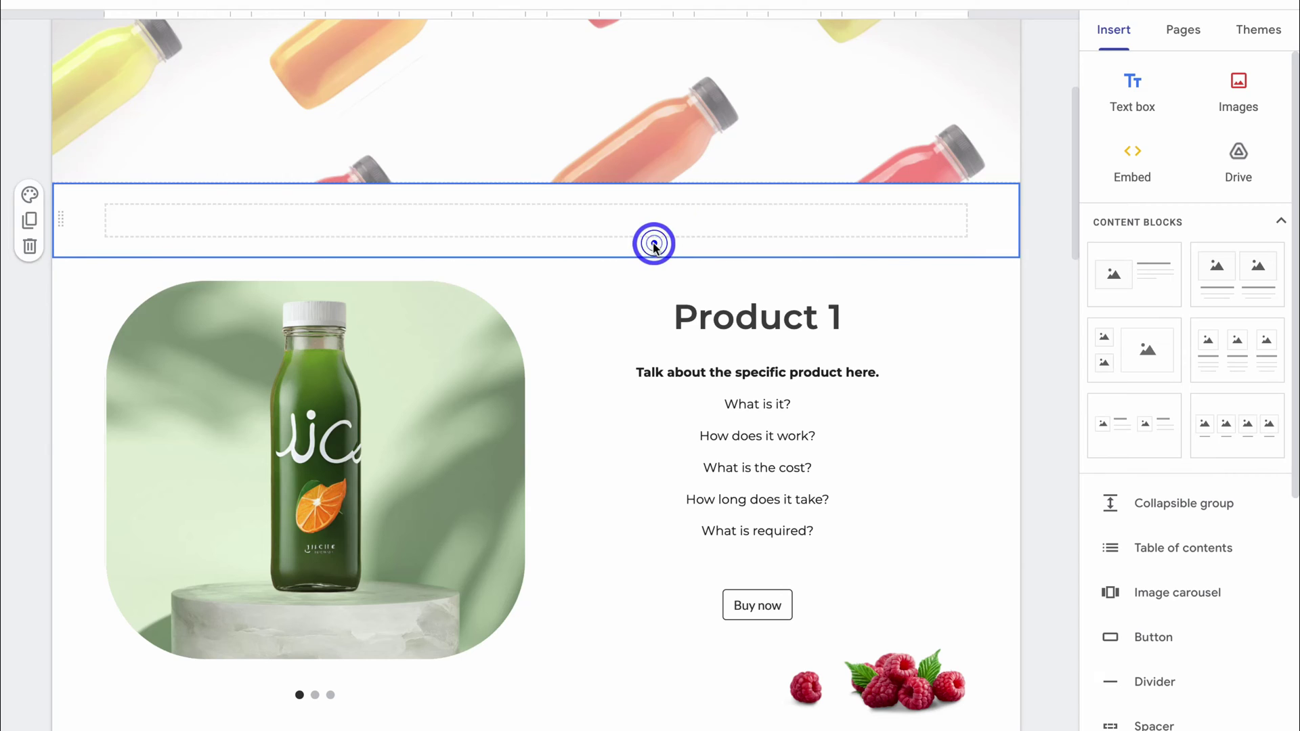
left_click(1132, 165)
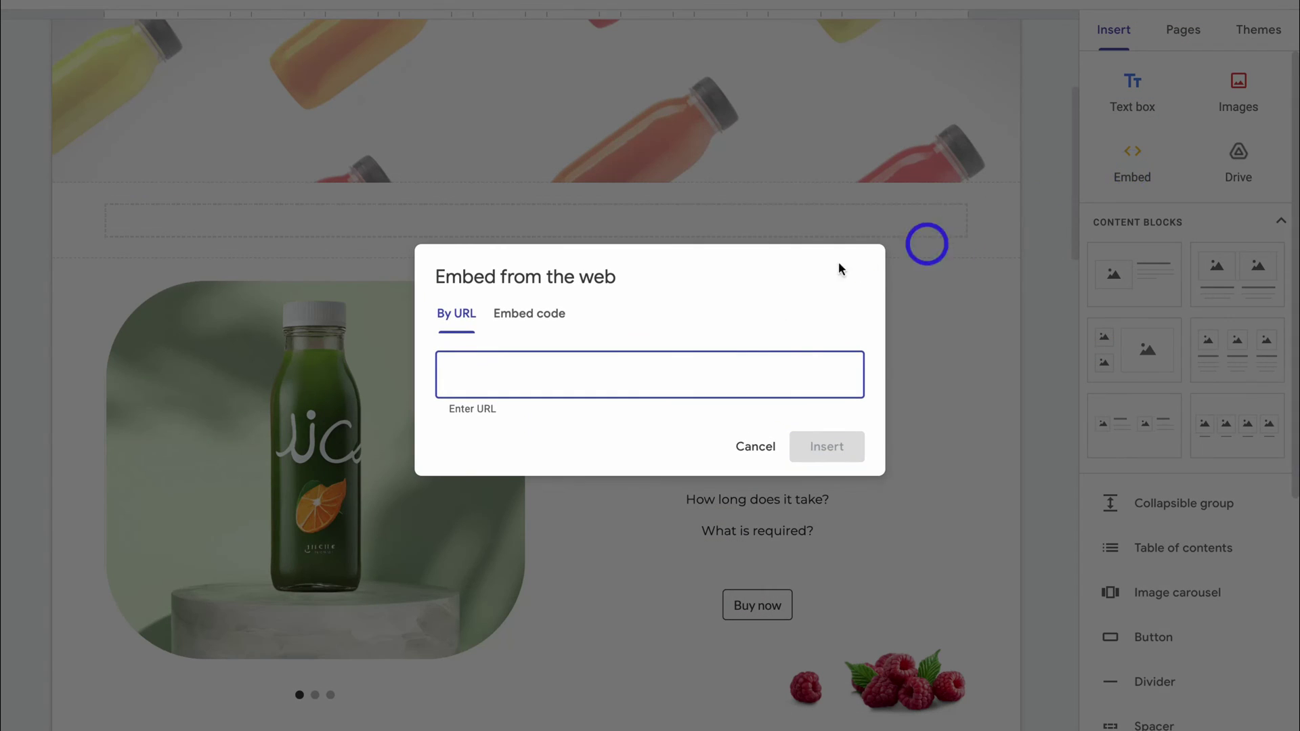
left_click(518, 312)
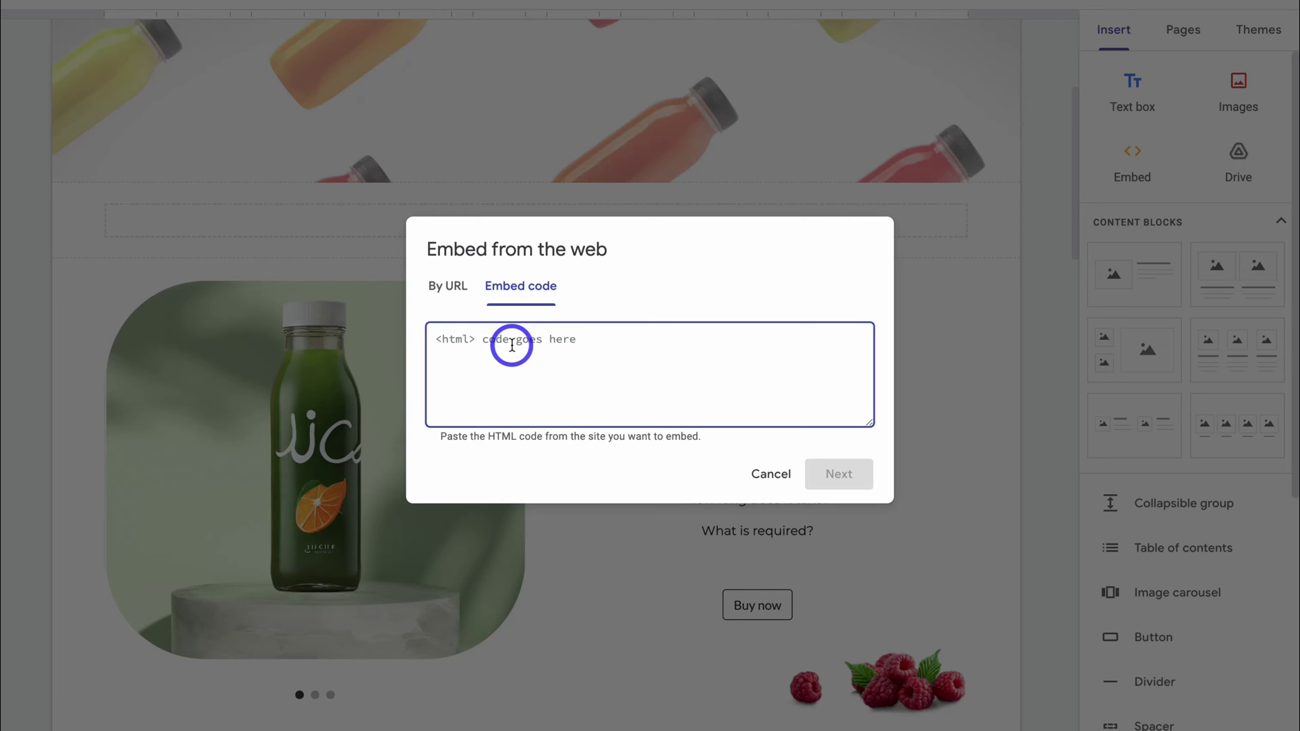
key("ctrl+v")
left_click(837, 474)
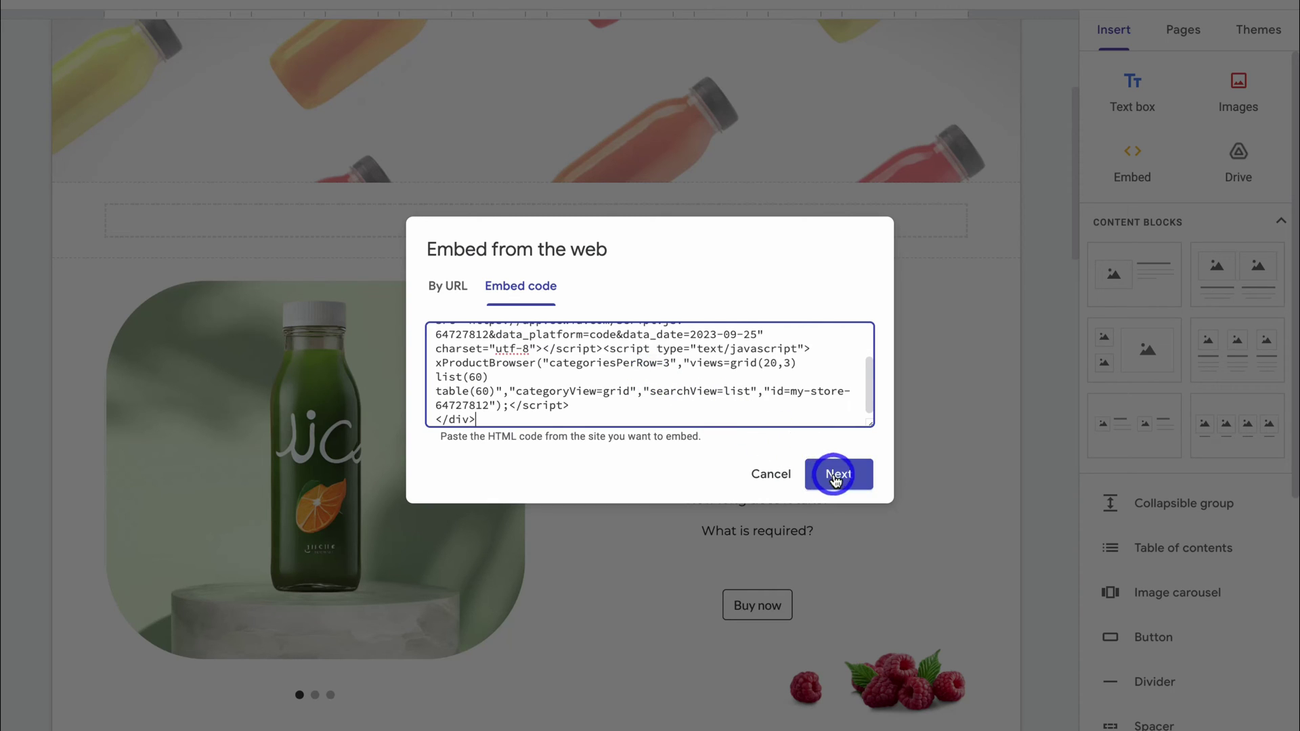
left_click(835, 549)
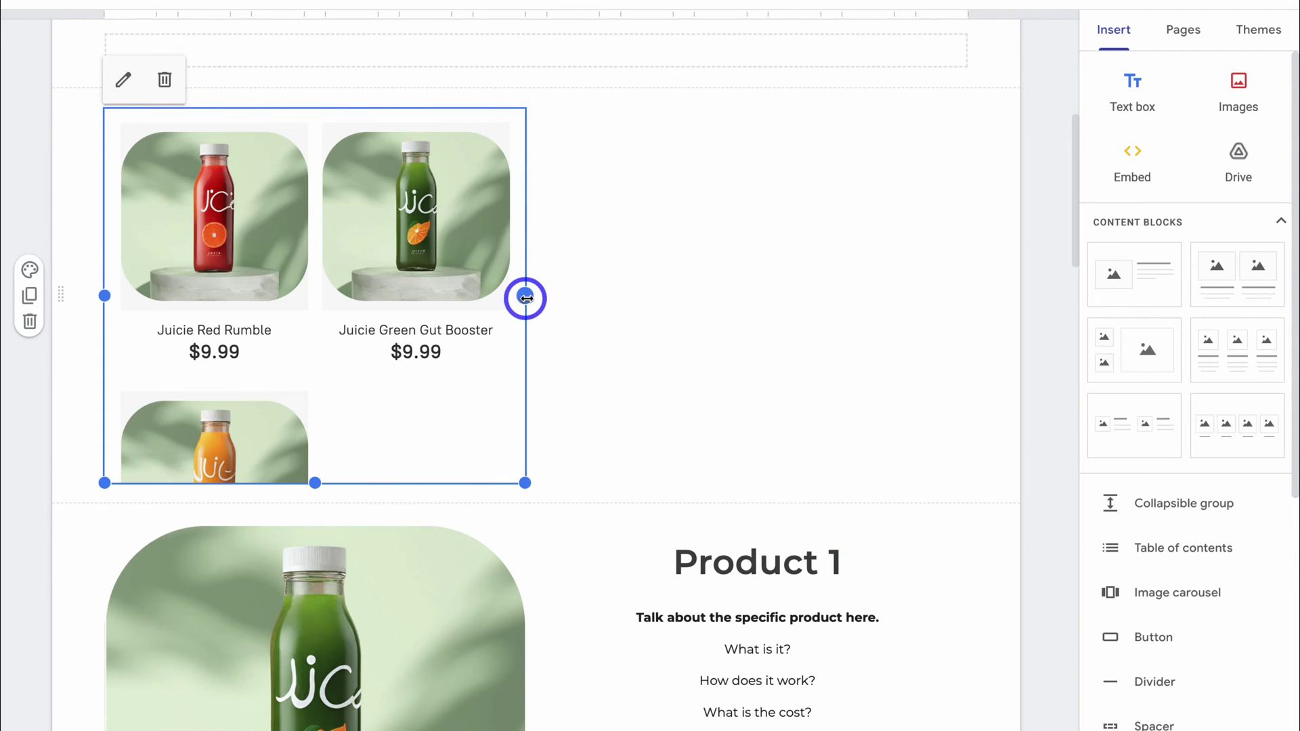
Widen and lengthen the store embed to show all three $9.99 products and account links
left_click_drag(525, 298, 967, 294)
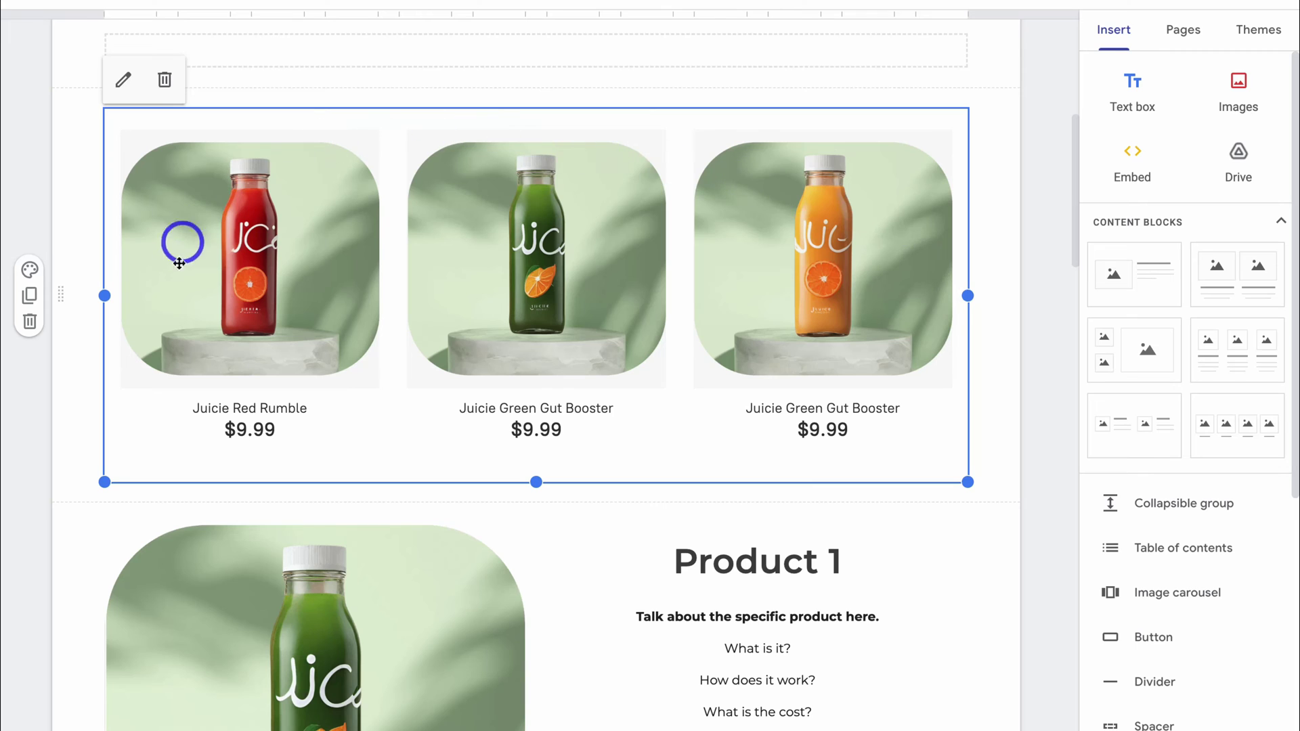
scroll(605, 350, "down", 3)
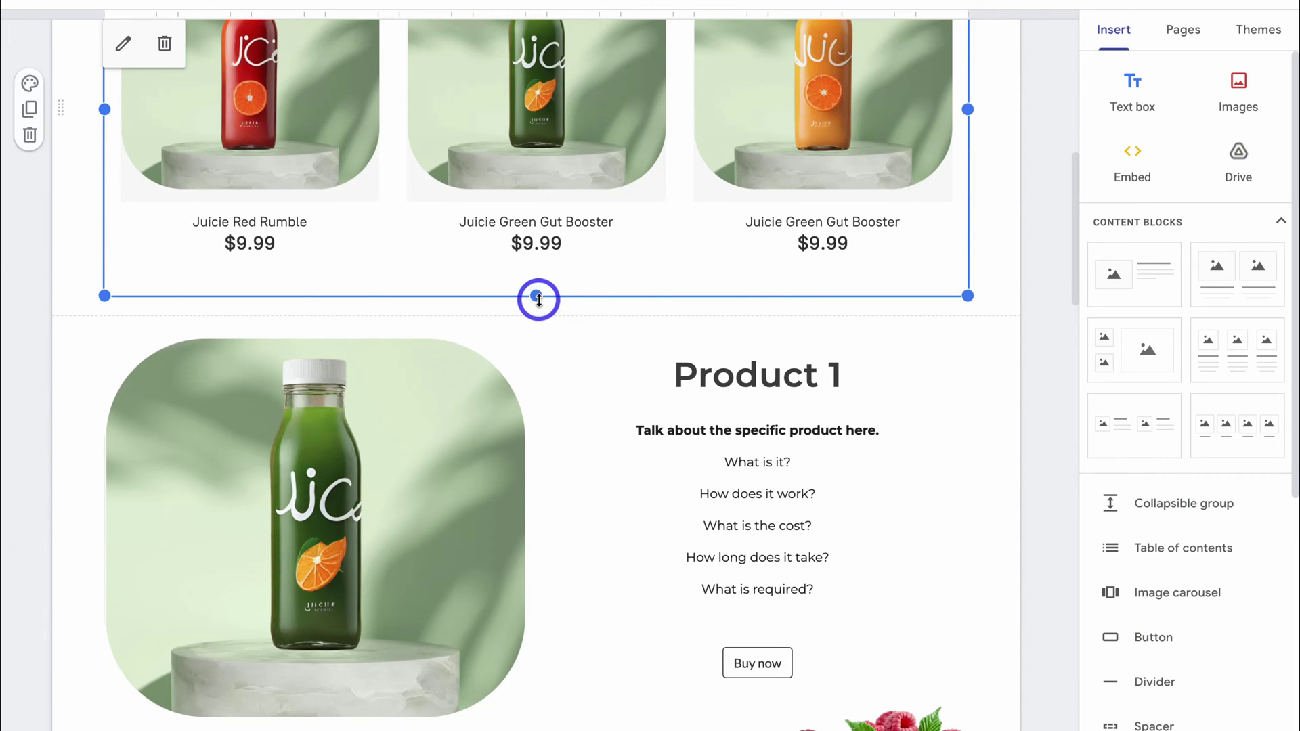
left_click_drag(538, 299, 546, 429)
scroll(546, 429, "up", 5)
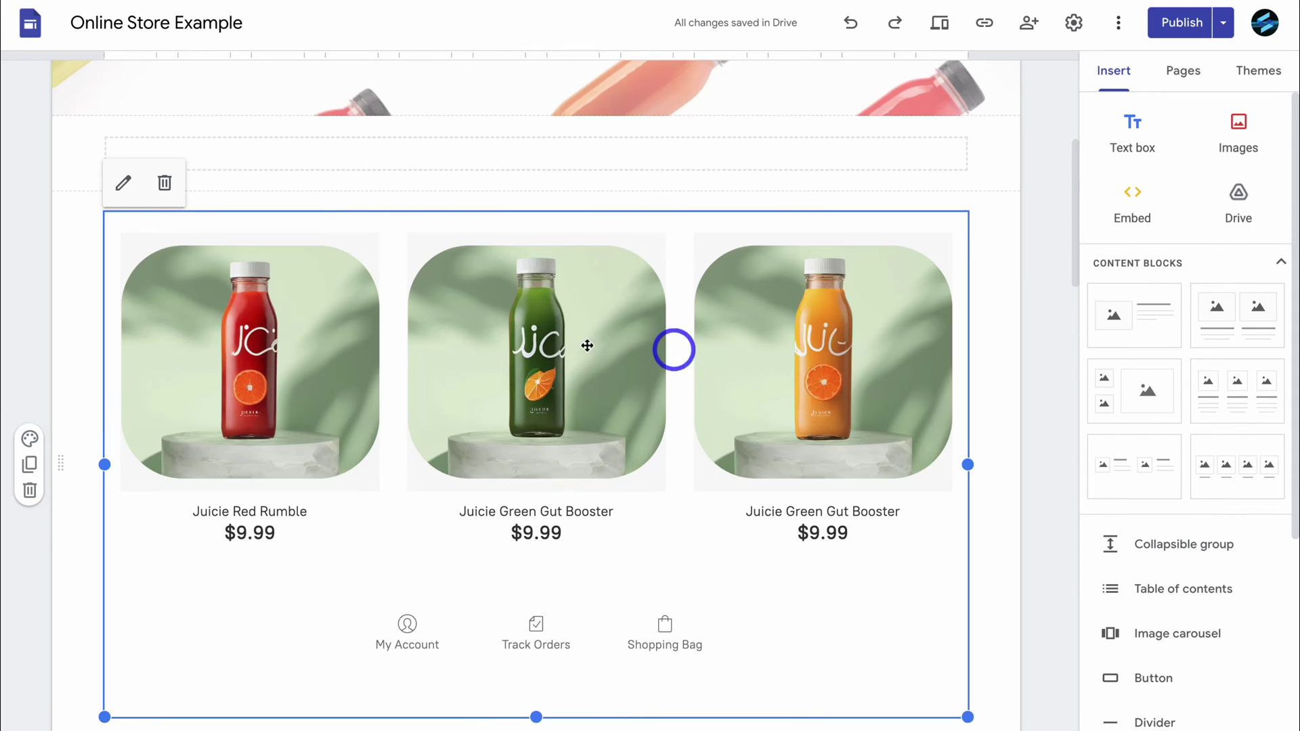
In preview, add two Juicie Green Gut Boosters to the bag and go to checkout
left_click(941, 23)
scroll(1060, 260, "down", 5)
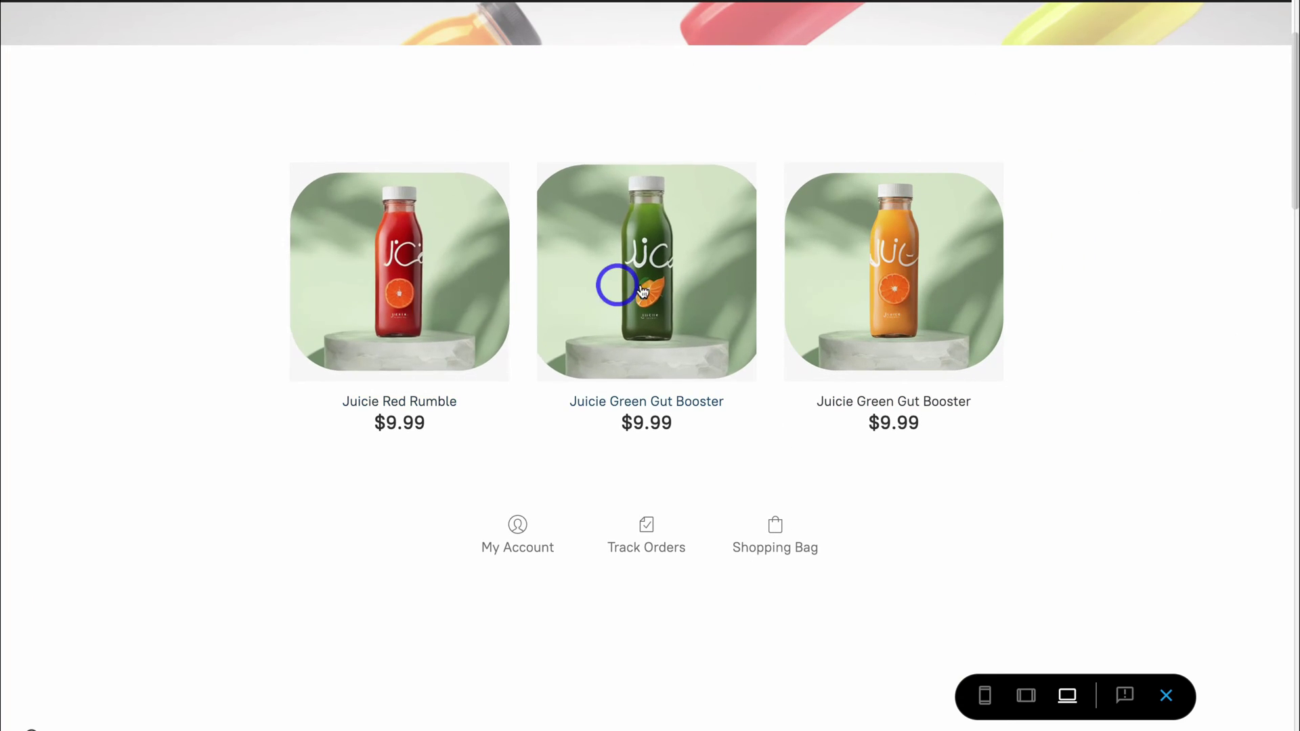
left_click(610, 282)
scroll(656, 285, "up", 4)
scroll(656, 285, "down", 5)
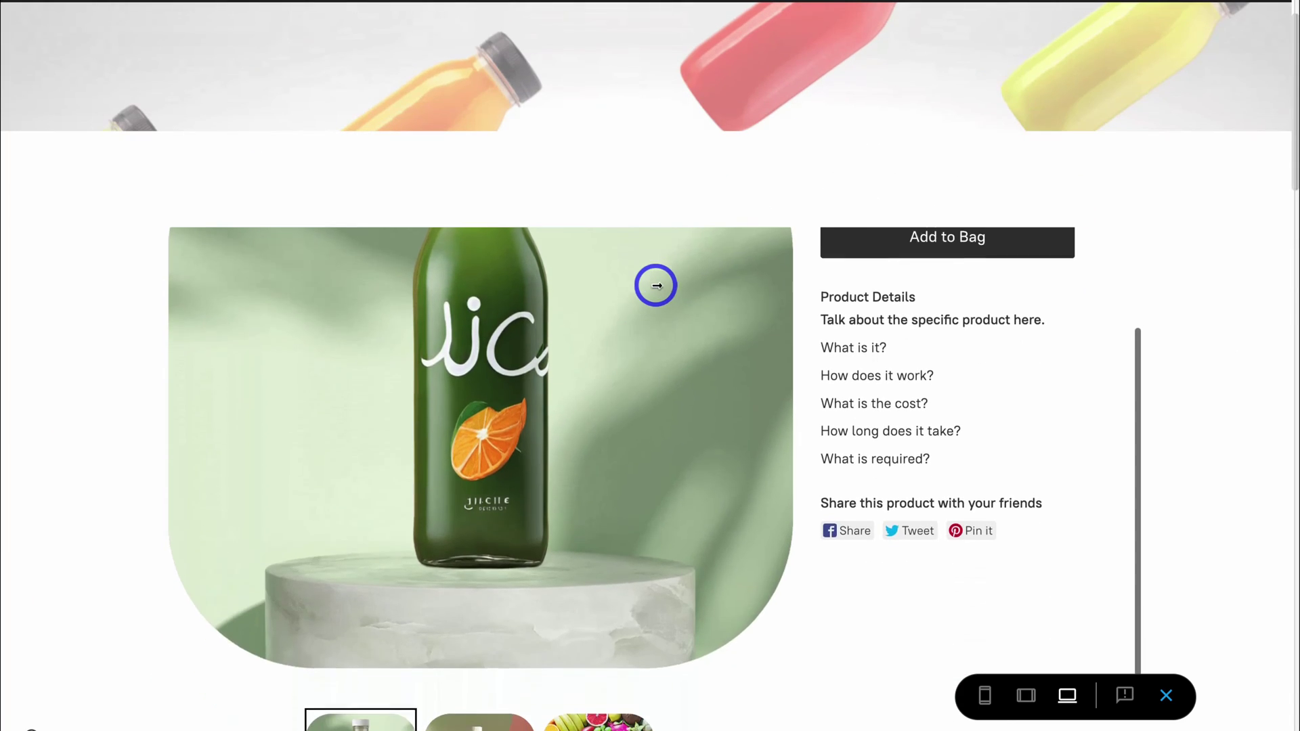
scroll(654, 285, "up", 3)
scroll(654, 284, "up", 2)
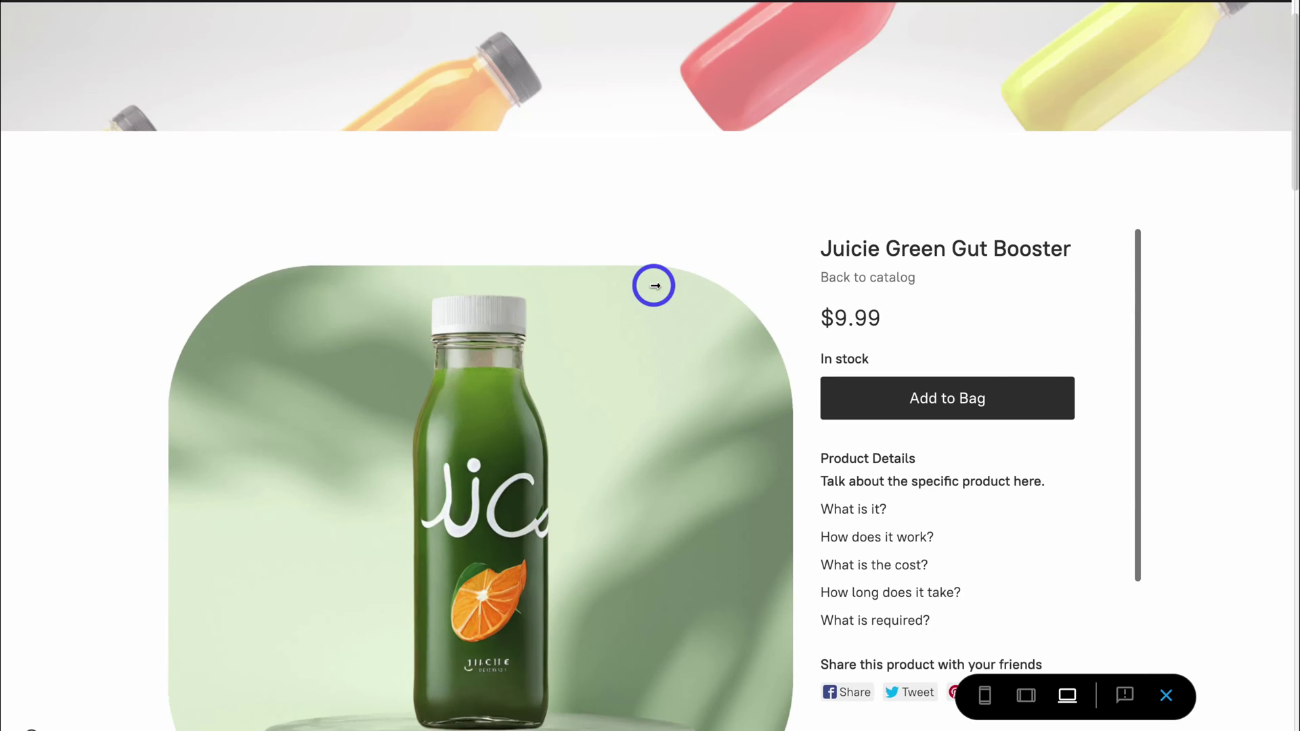
scroll(652, 283, "down", 1)
left_click(934, 334)
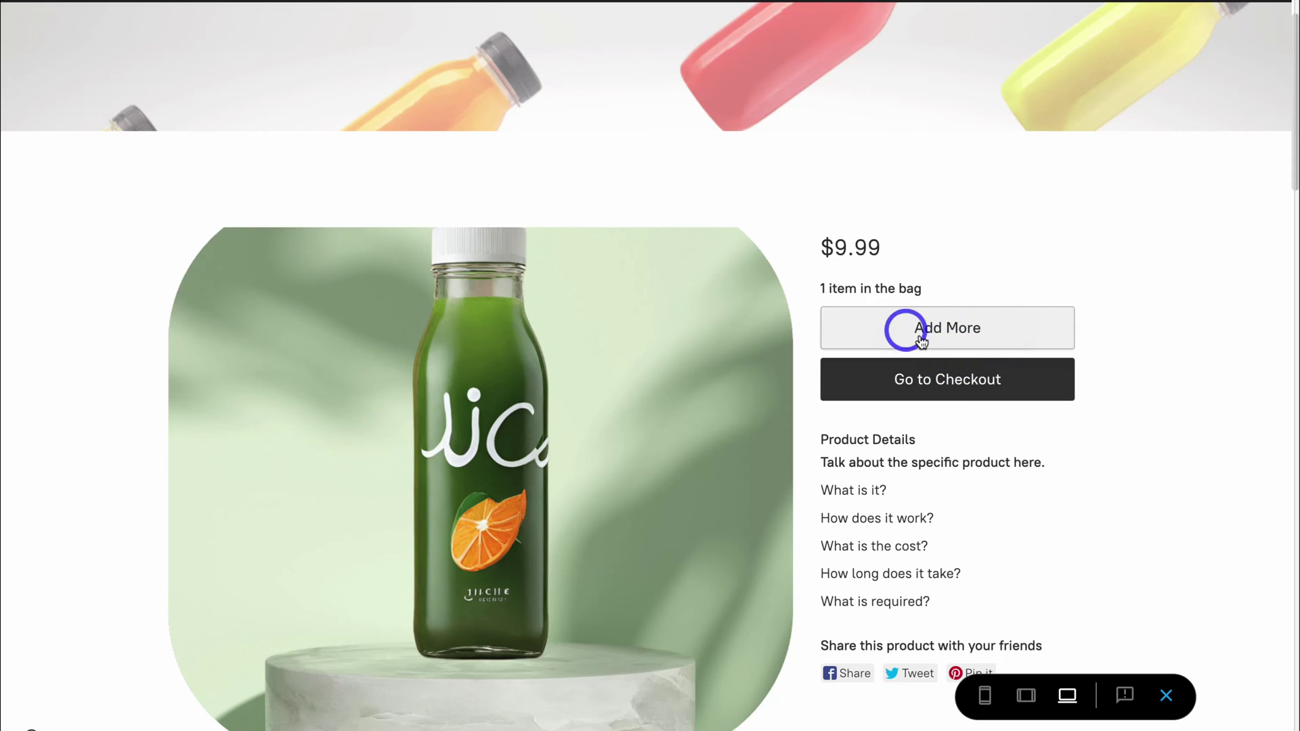
left_click(956, 333)
left_click(930, 353)
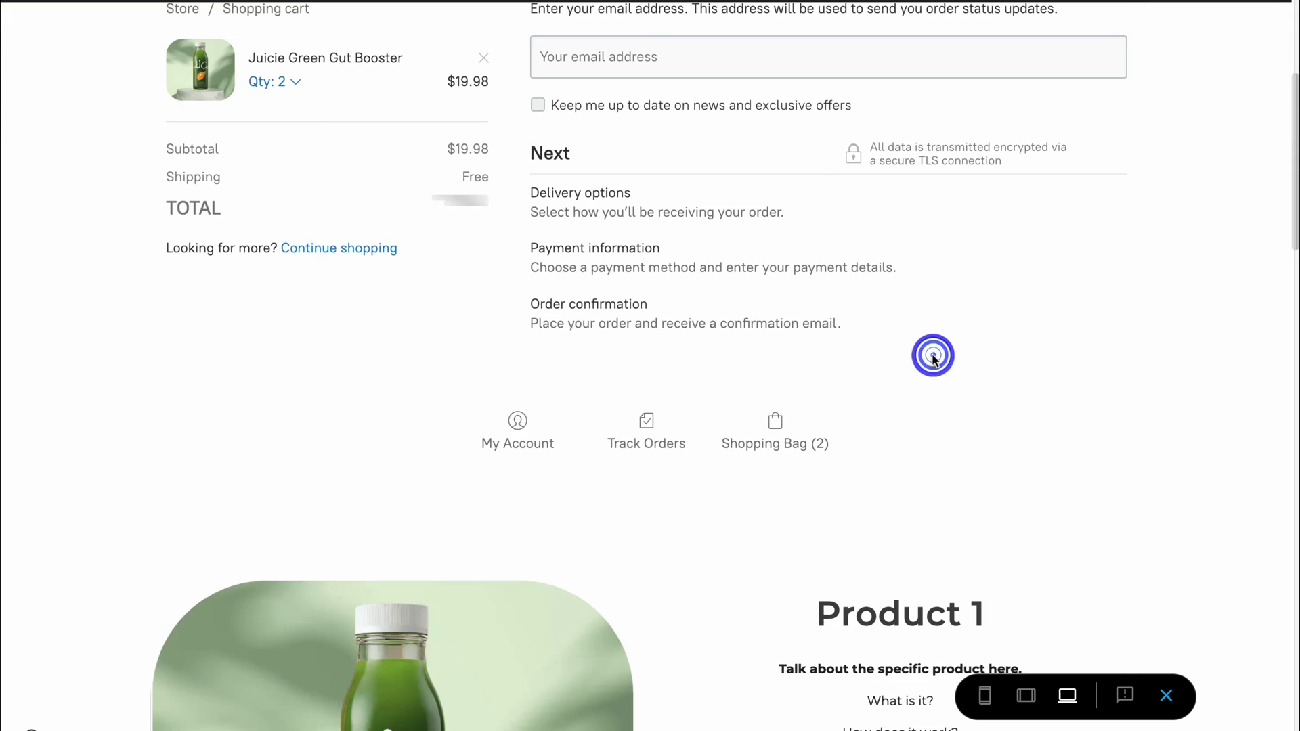
Check the preview at tablet and phone widths, then exit the preview
scroll(928, 339, "down", 3)
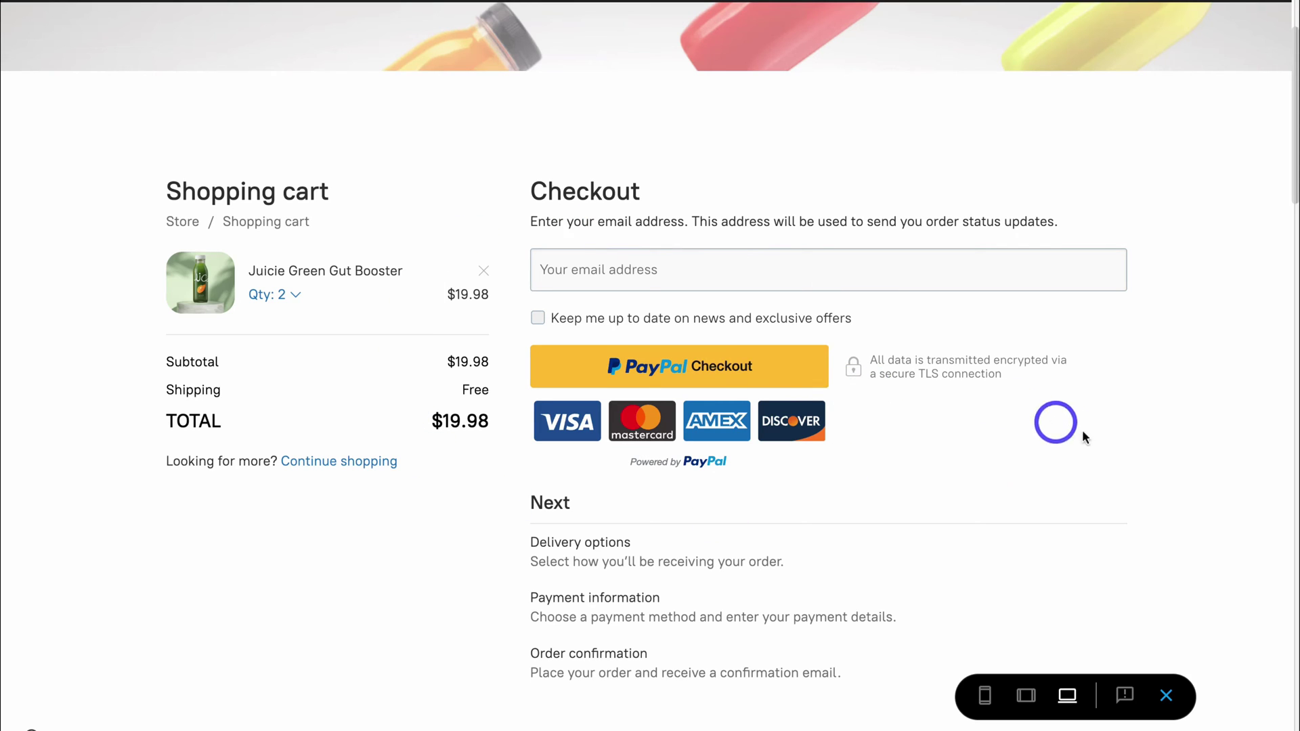
left_click(1026, 697)
scroll(803, 527, "down", 7)
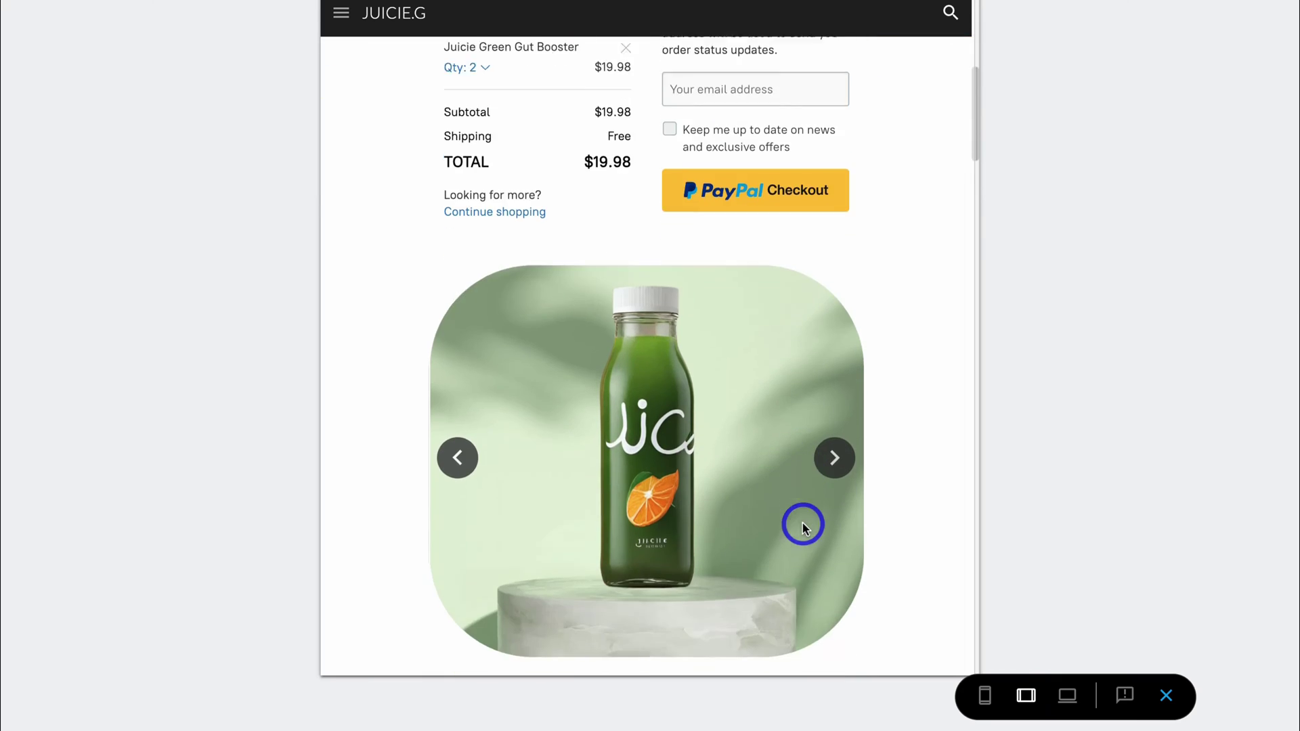
scroll(803, 527, "up", 8)
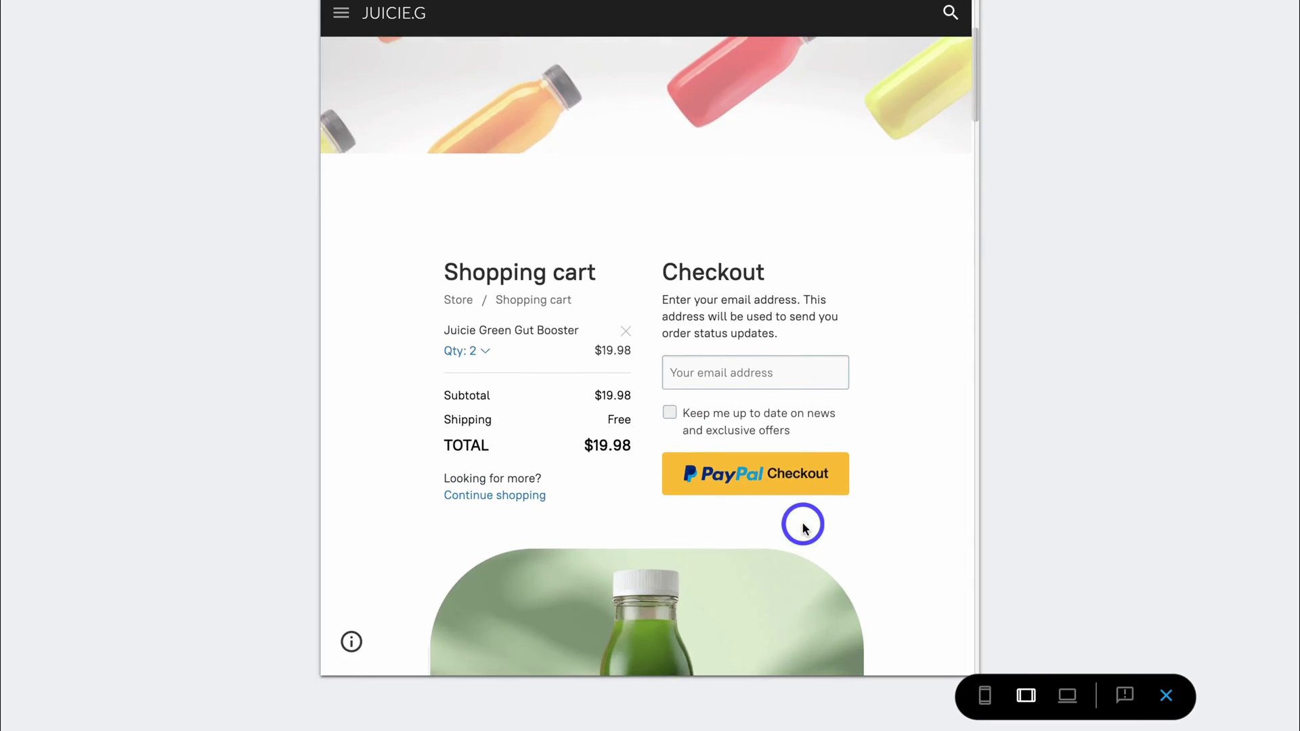
scroll(803, 527, "down", 1)
scroll(803, 527, "down", 2)
scroll(803, 525, "down", 2)
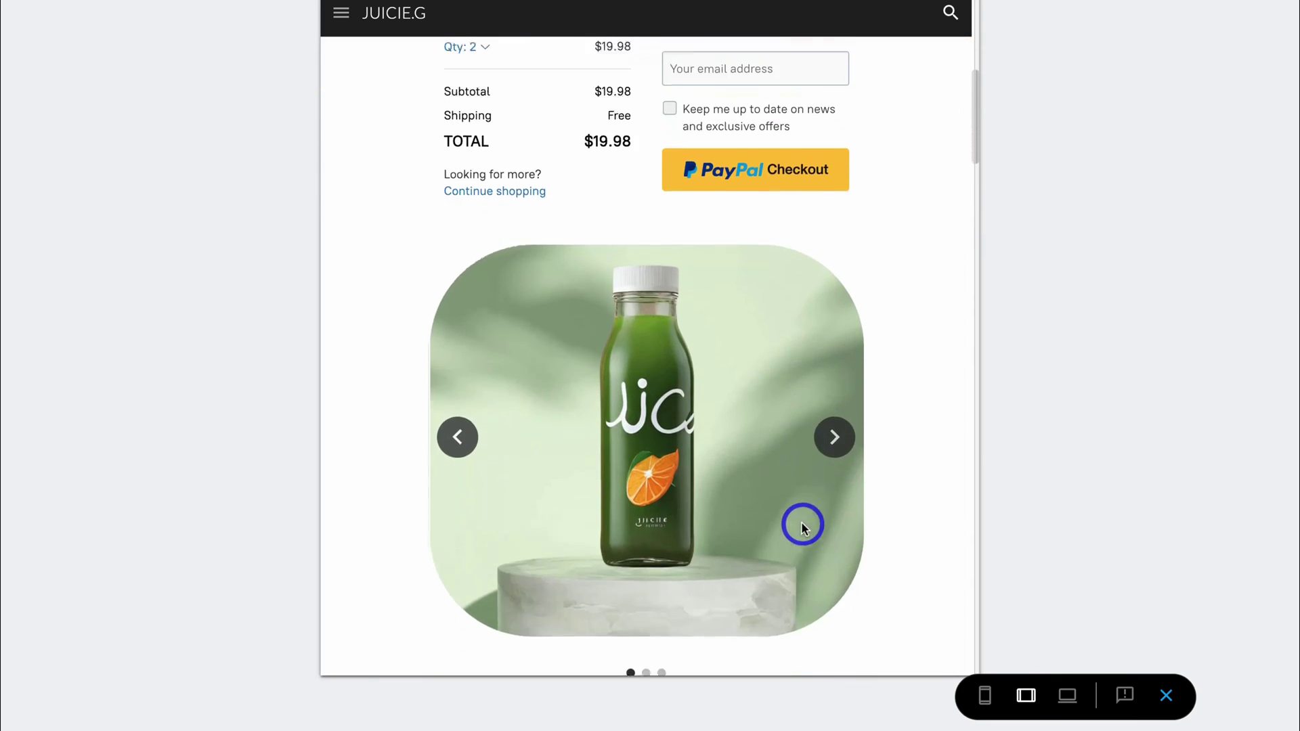
scroll(803, 525, "up", 3)
left_click(986, 697)
scroll(728, 427, "down", 6)
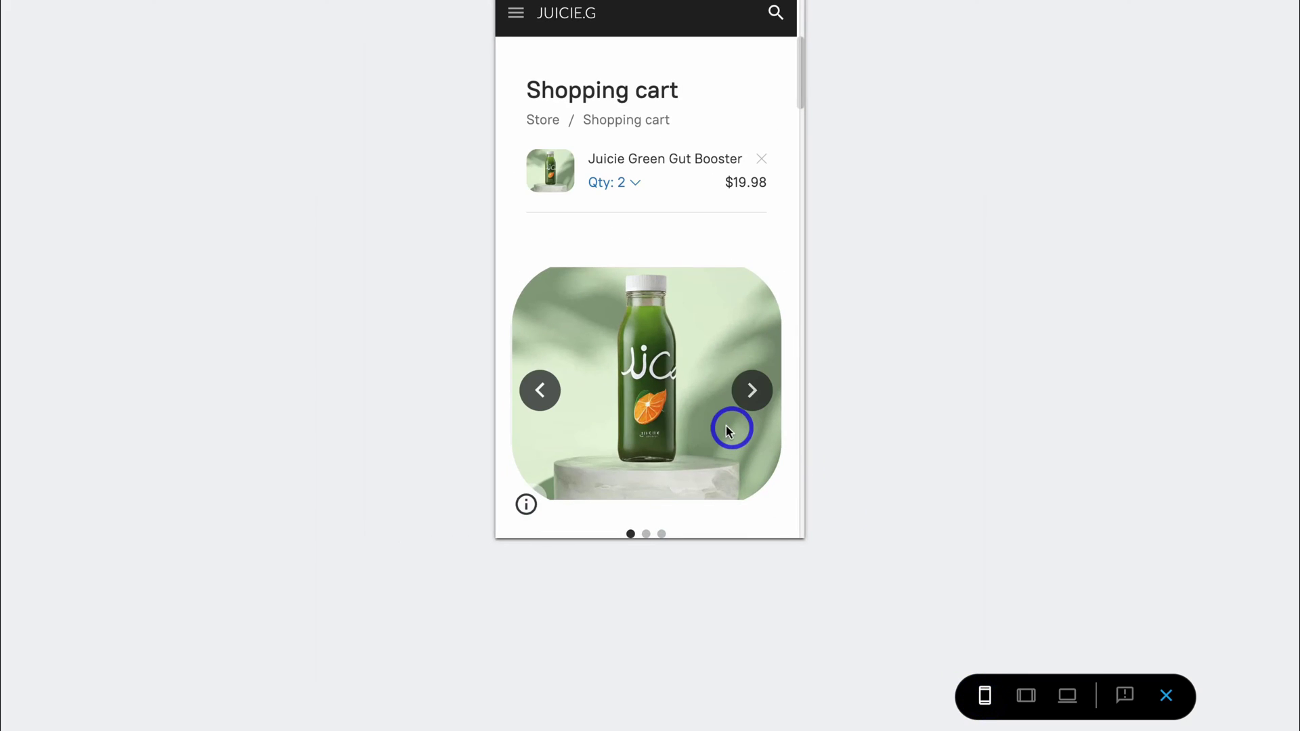
scroll(724, 428, "up", 6)
scroll(724, 428, "up", 4)
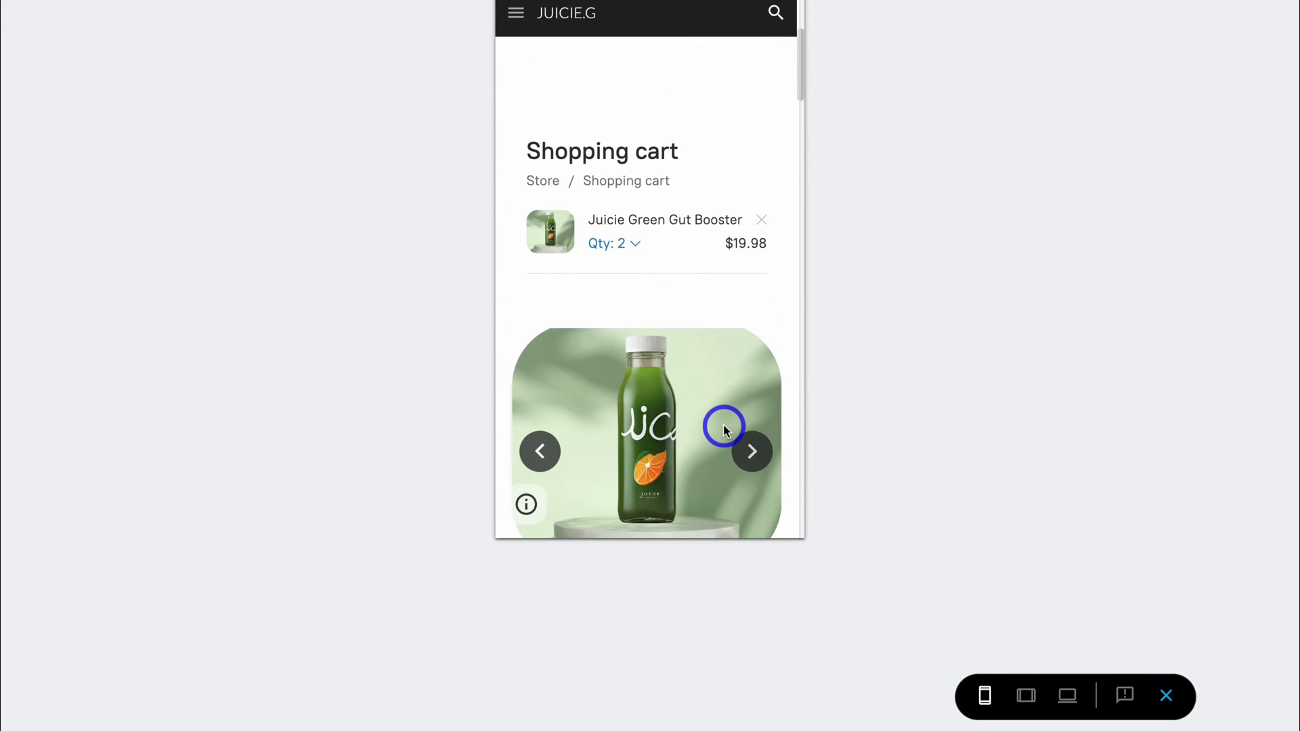
scroll(723, 429, "down", 2)
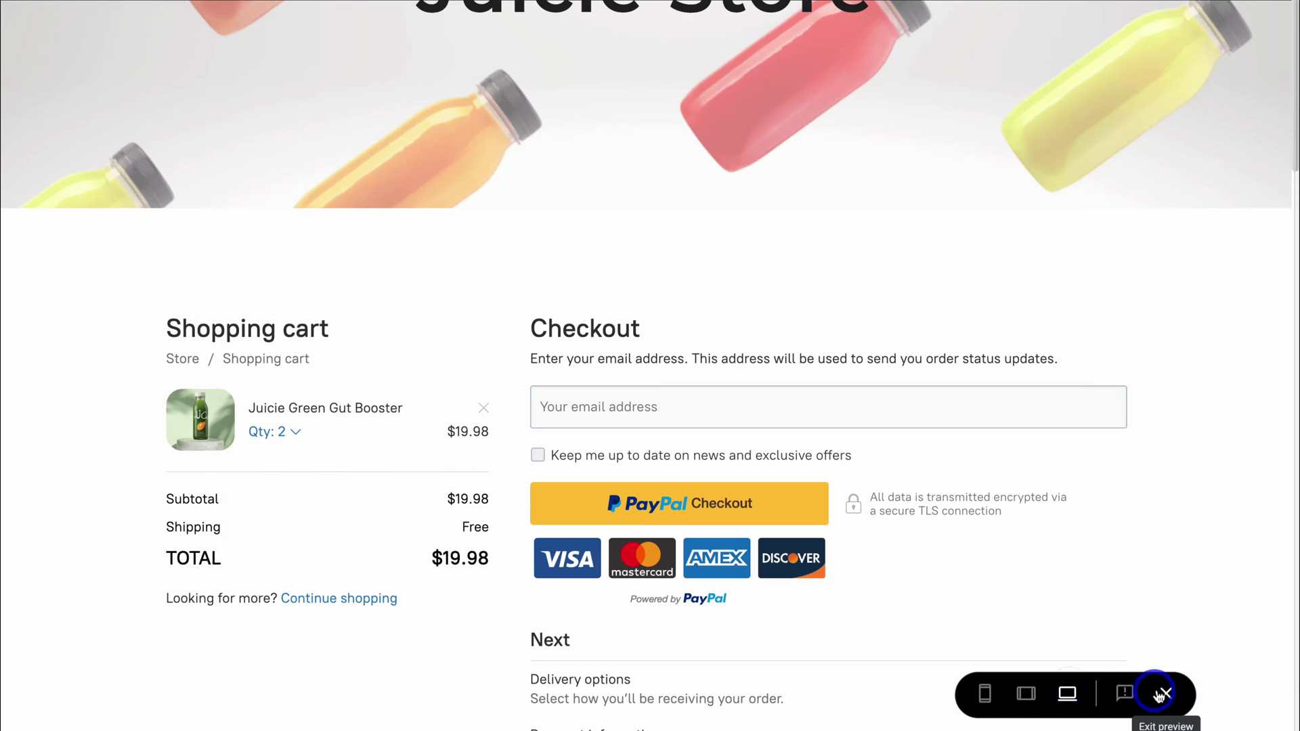
left_click(1167, 694)
Scroll down the Google Sites editor page
scroll(913, 664, "down", 4)
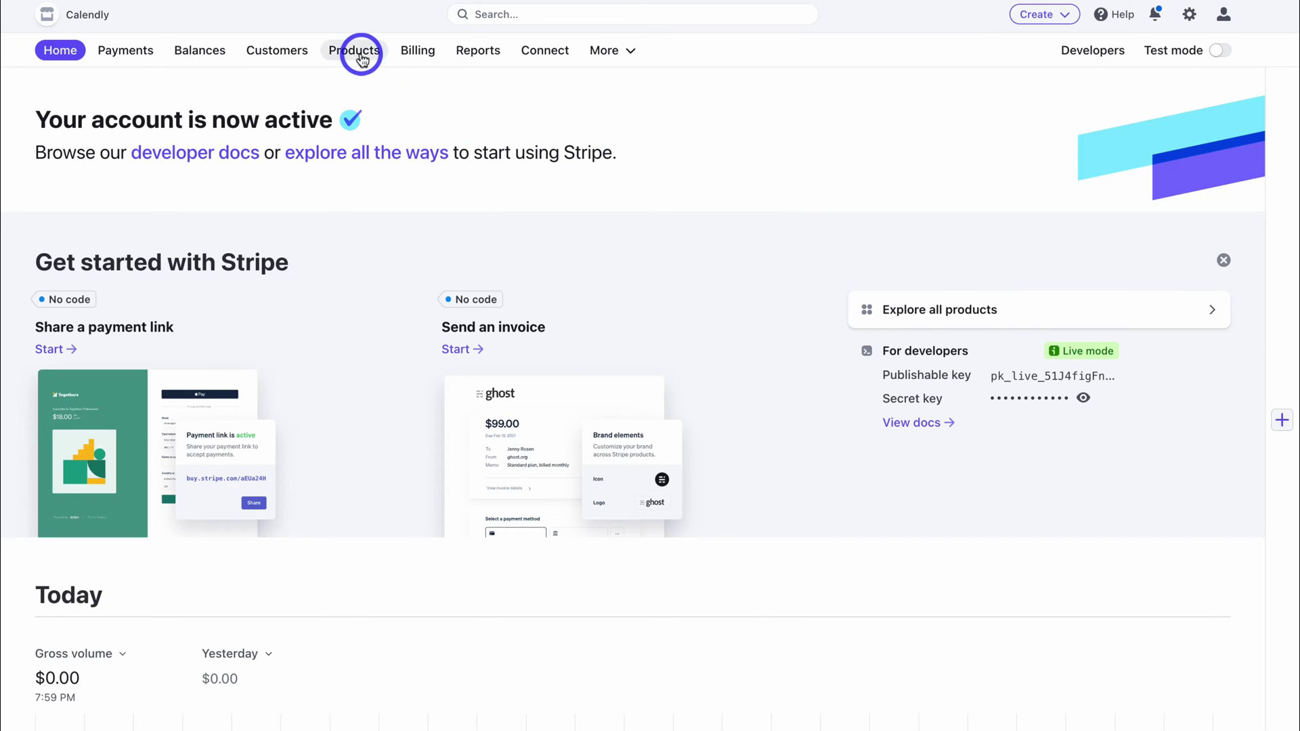
Add a product named 'Juicie Green Berry Plus' described as 'The tasty and healthy juice for the whole family!'
left_click(359, 54)
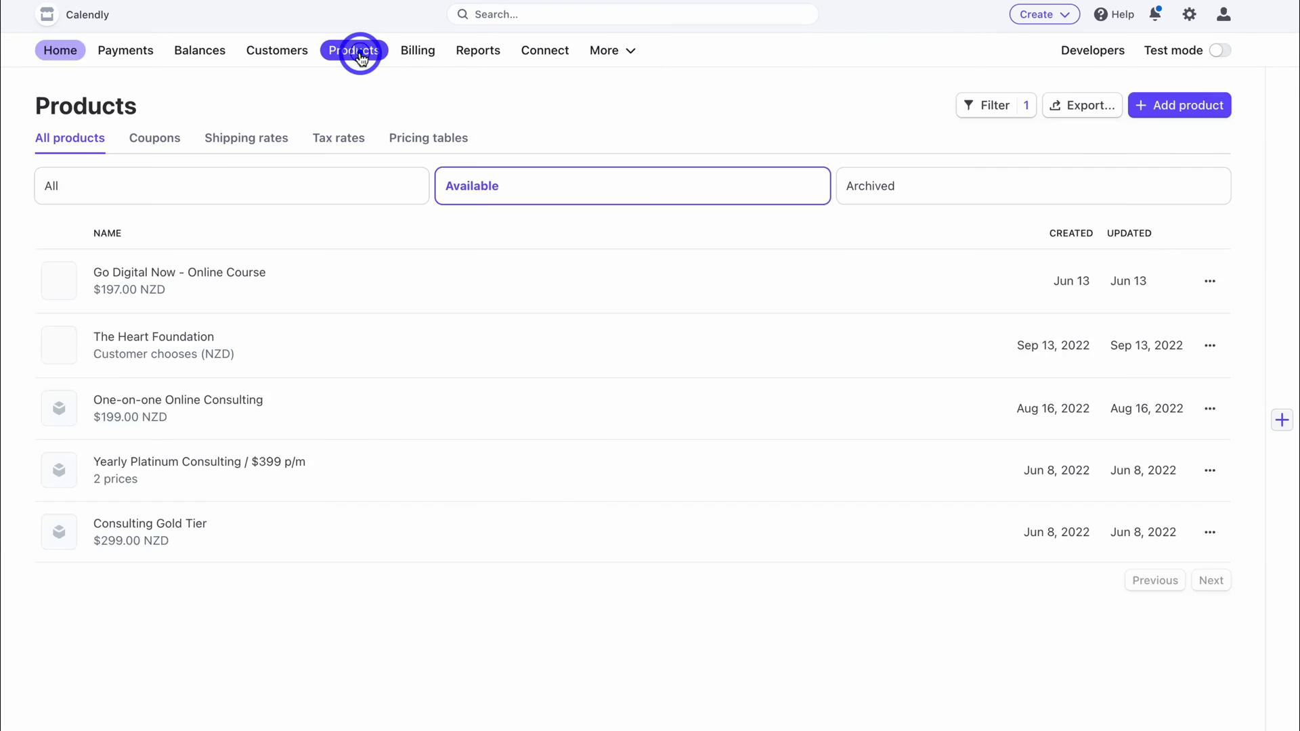
left_click(1167, 110)
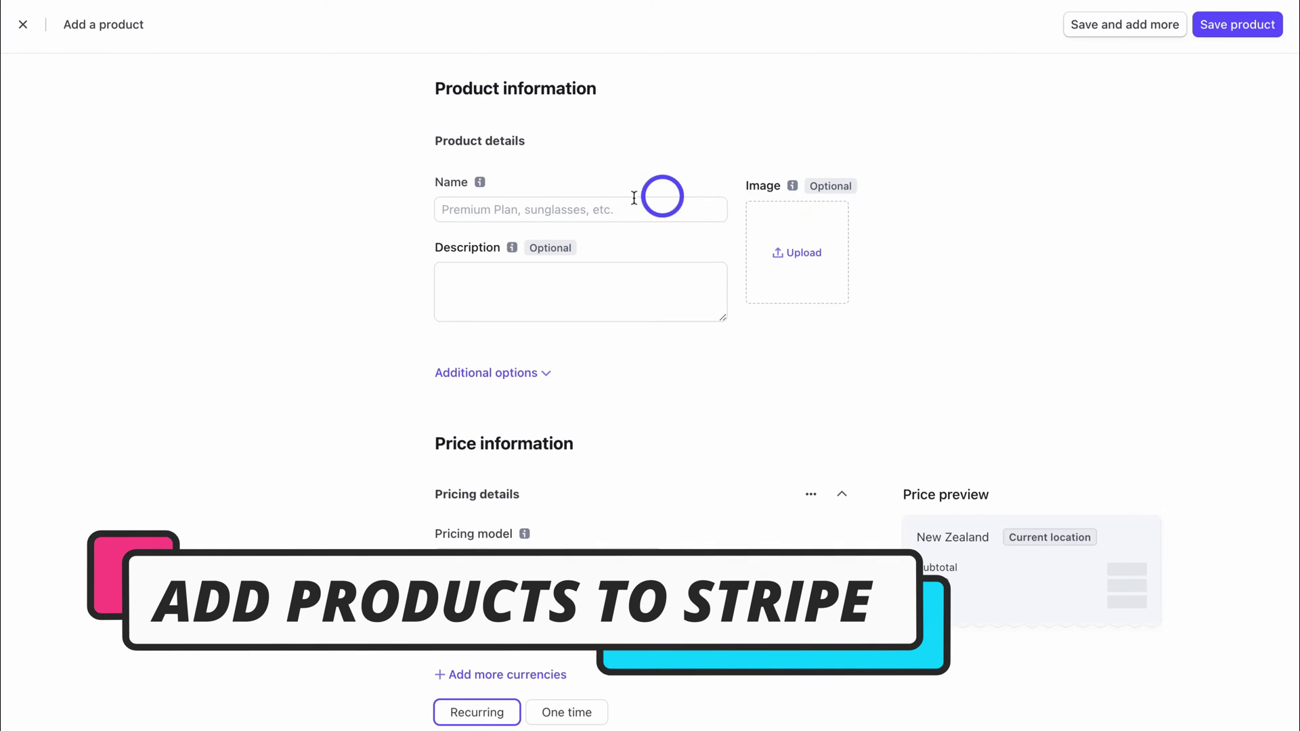
left_click(571, 208)
type("Juicie Green Berry Plus")
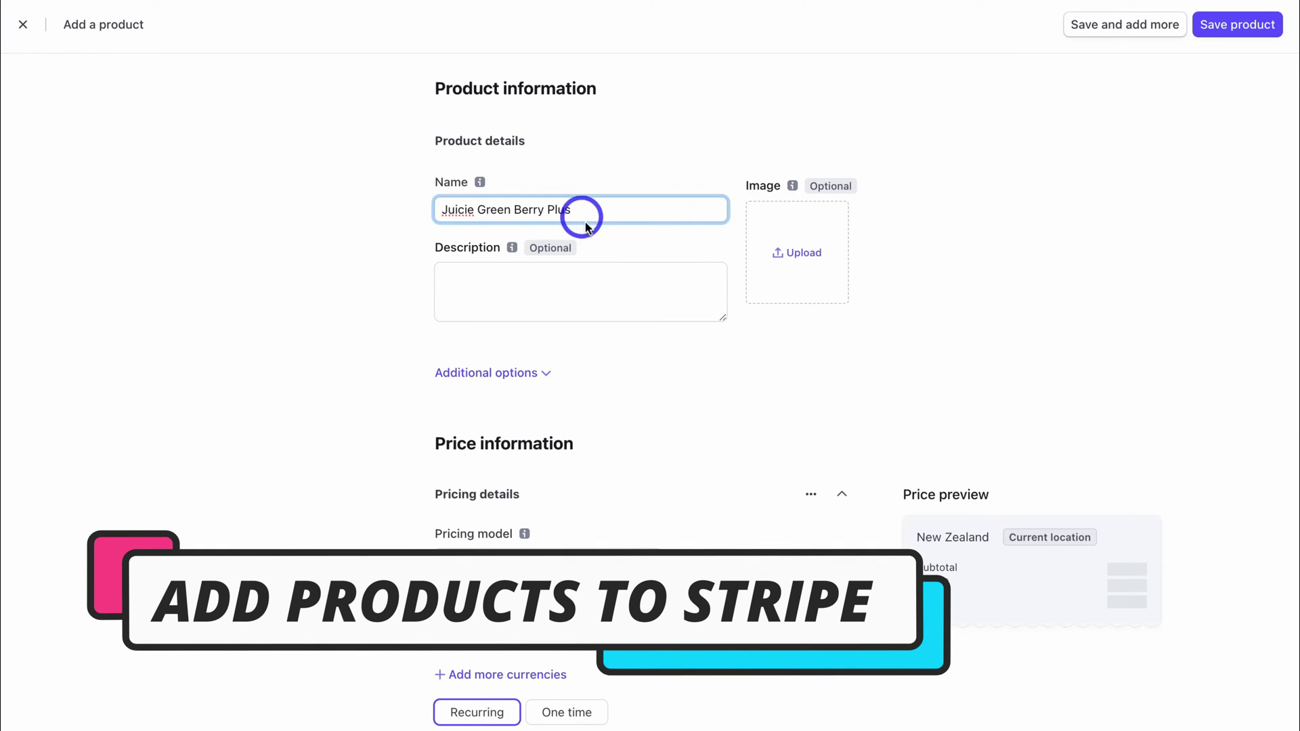
left_click(527, 280)
type("The tasty and healthy juice for the whole family!")
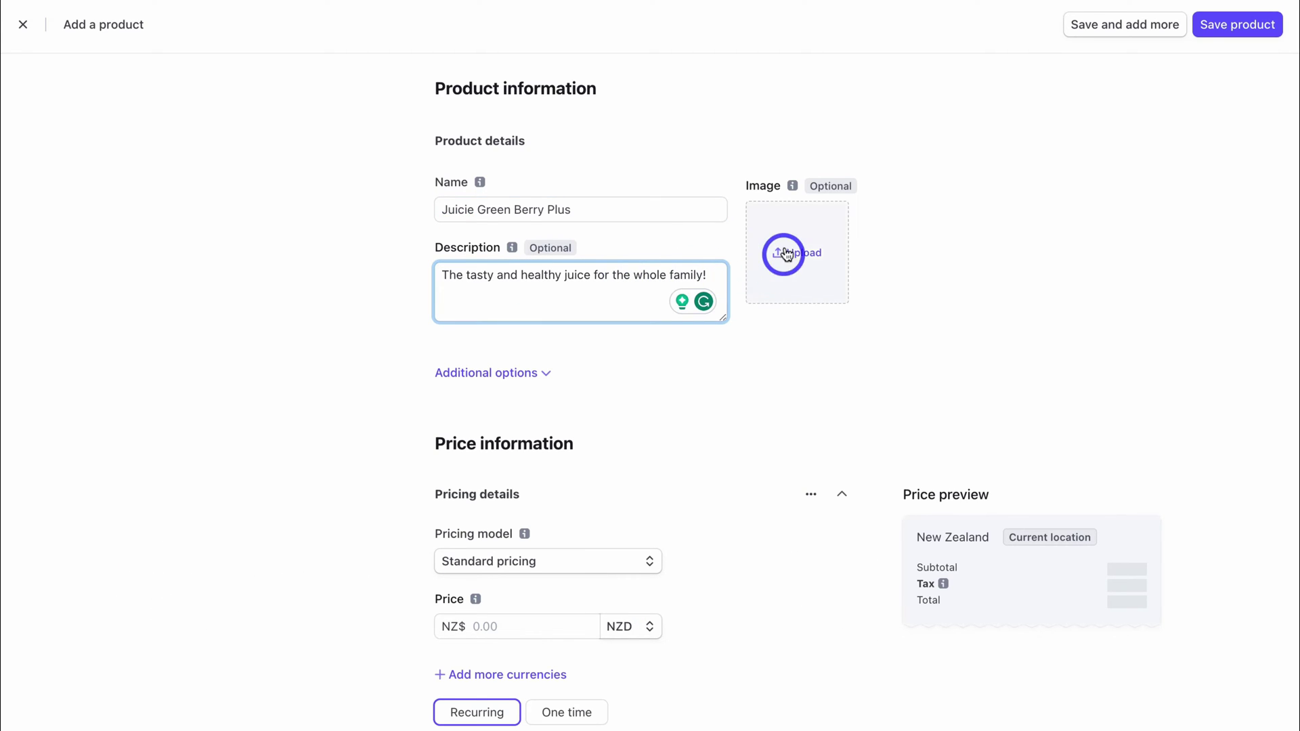
Upload the green bottle image, set a one-time price of 9.99, and save the product
left_click(806, 254)
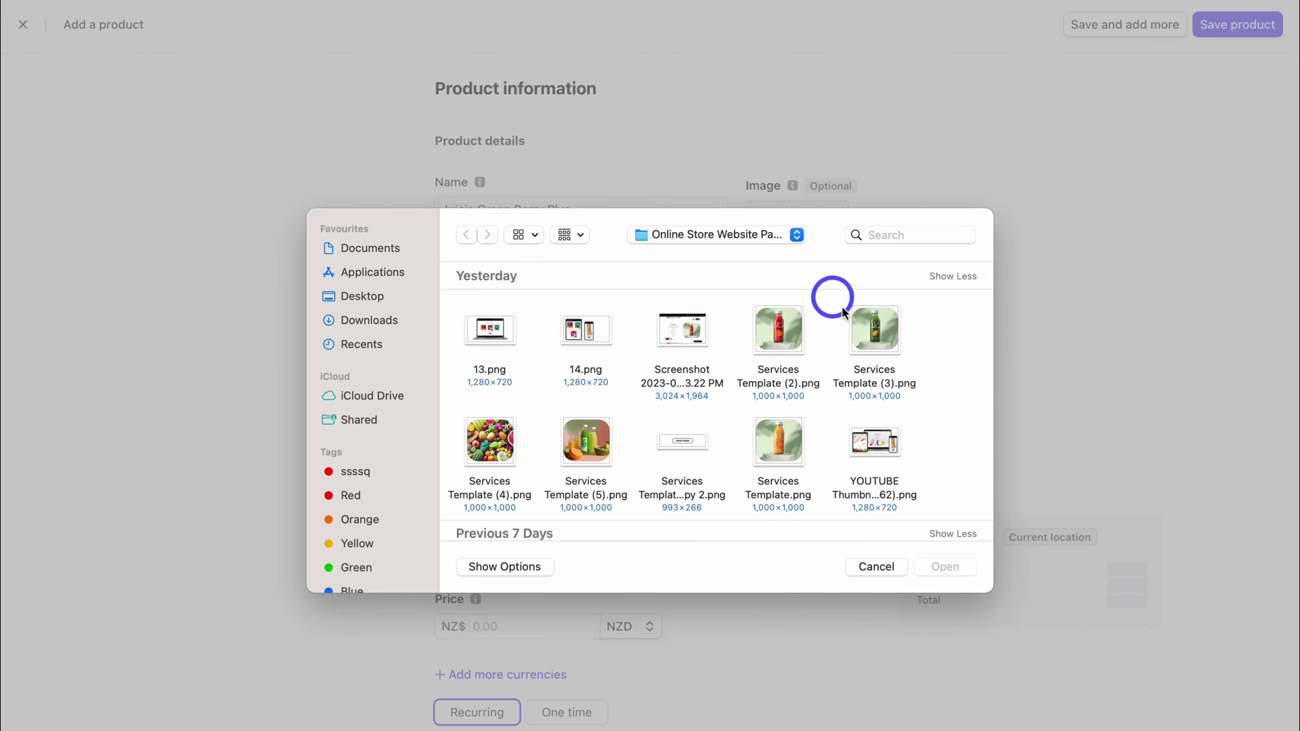
left_click(863, 325)
left_click(945, 567)
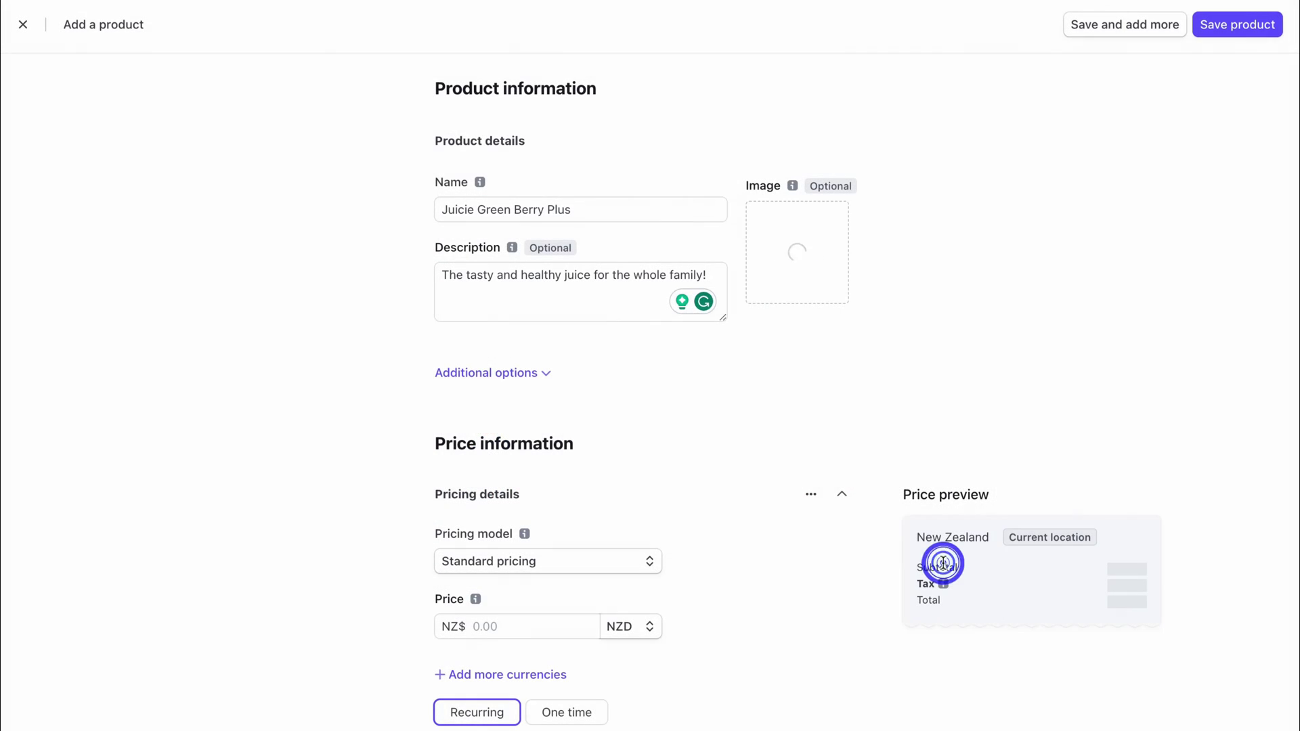
scroll(943, 566, "down", 3)
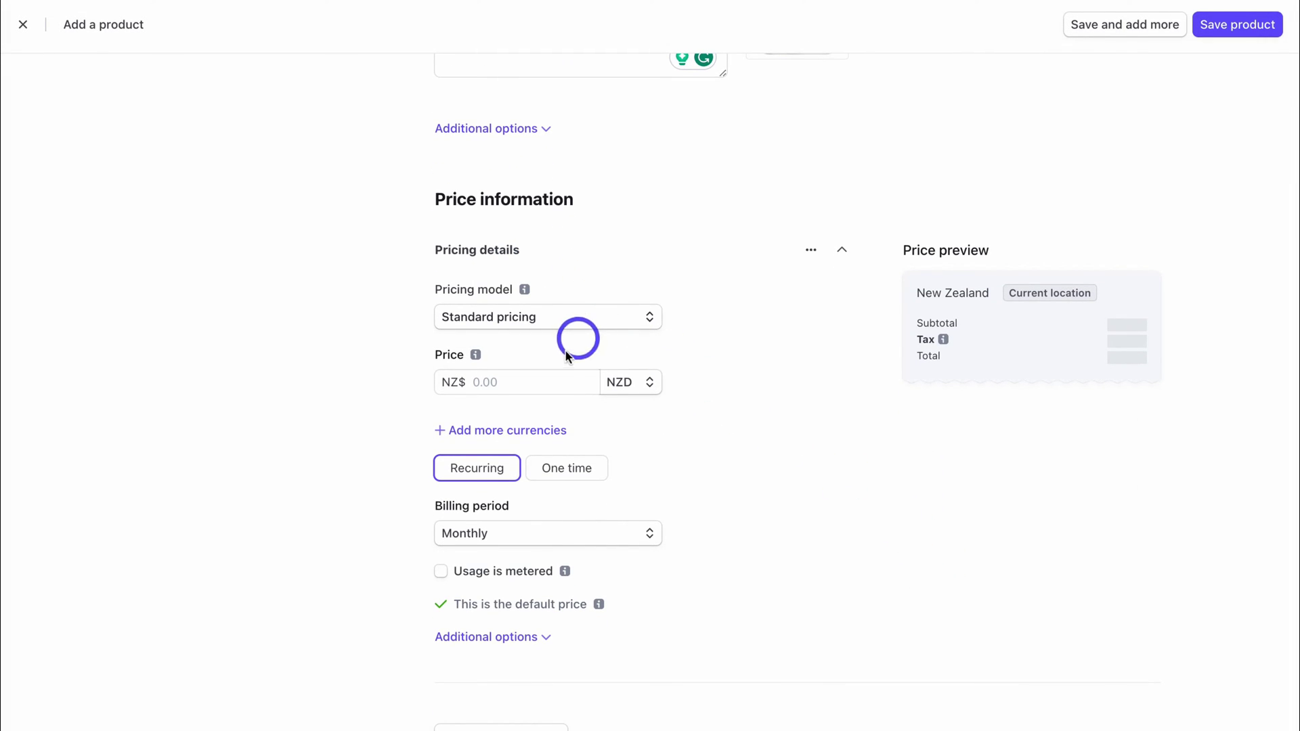
left_click(530, 379)
type("9.99")
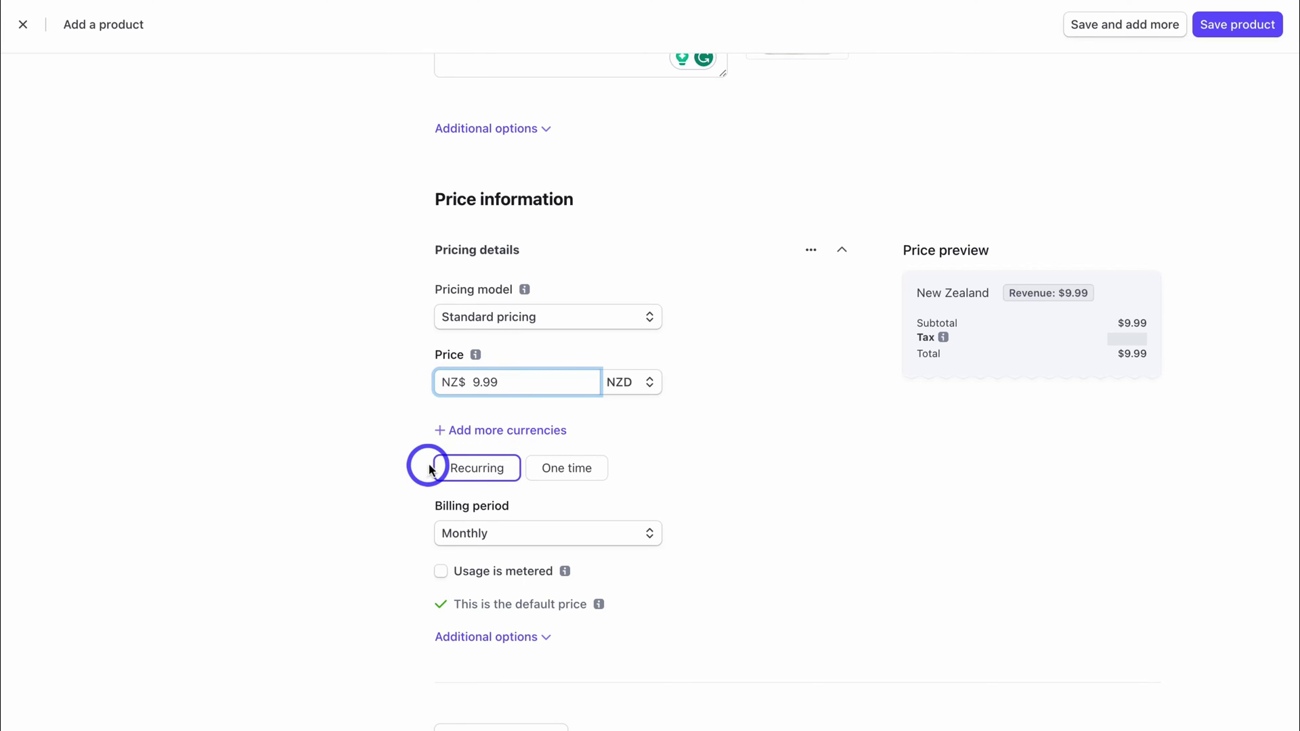
left_click(567, 470)
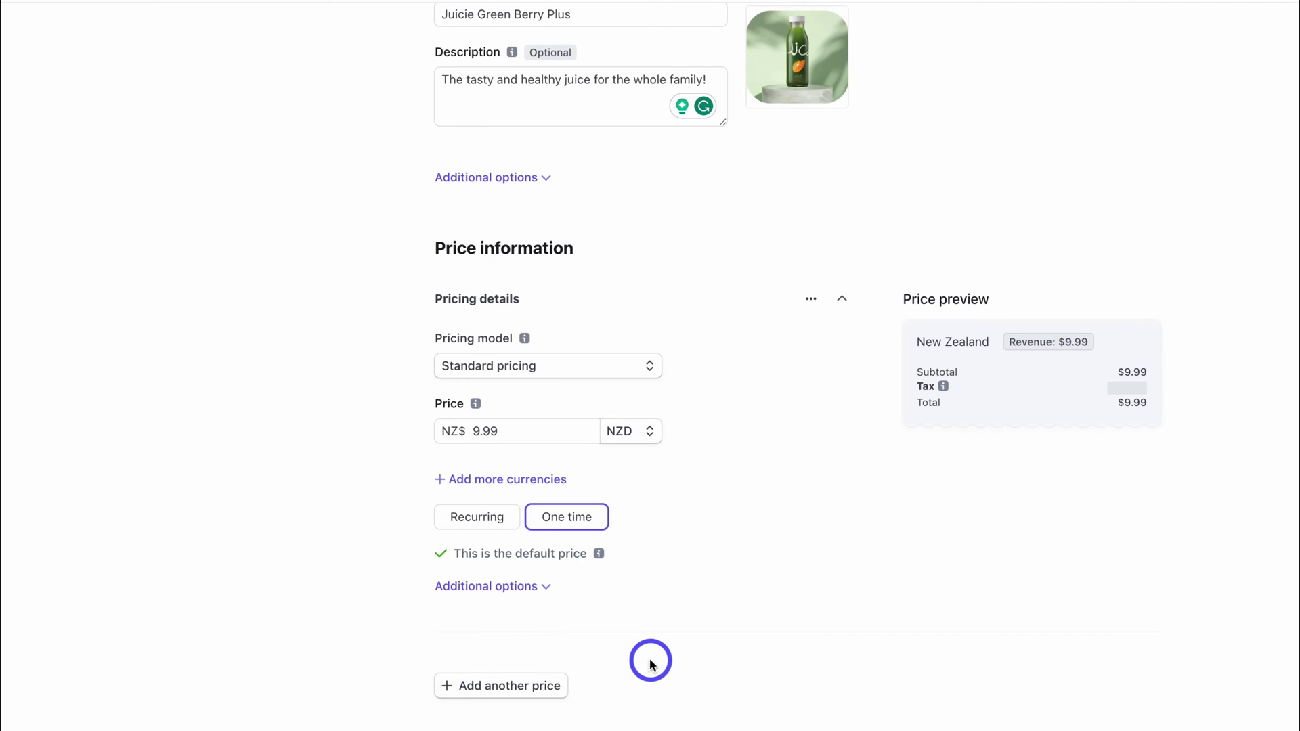
scroll(651, 663, "up", 3)
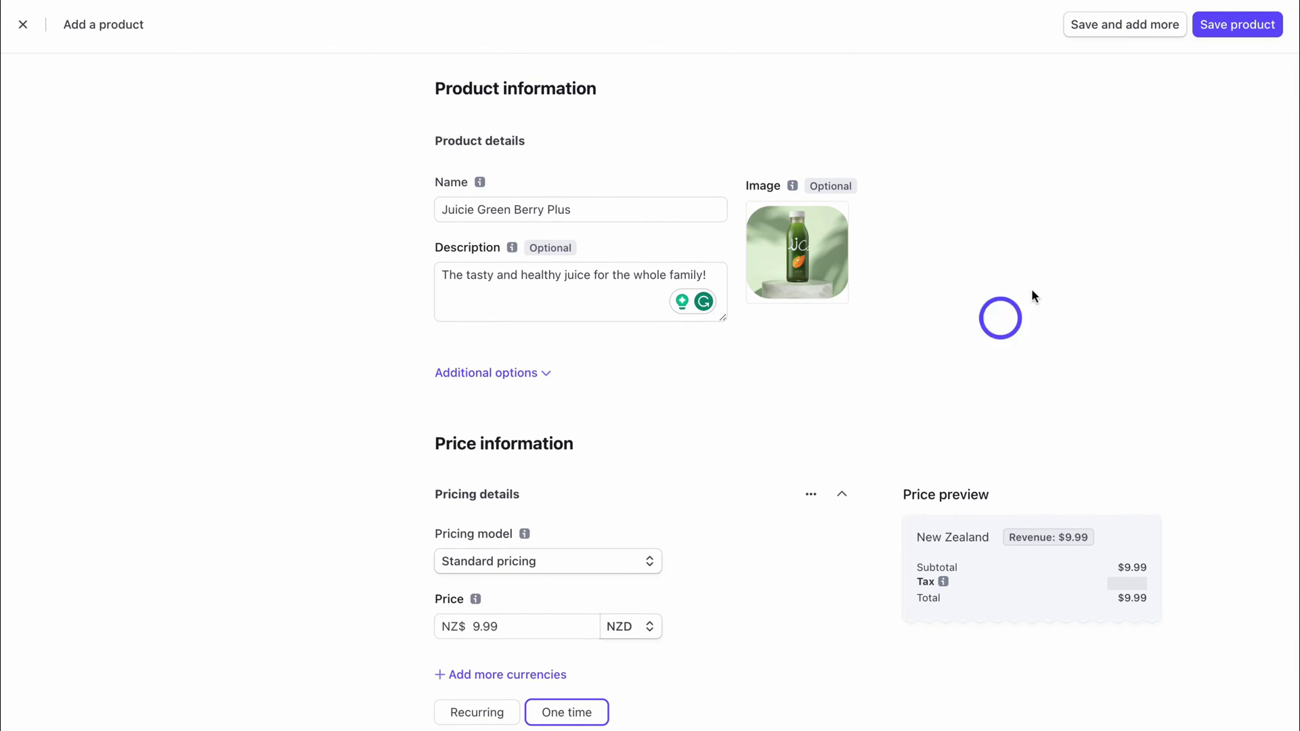
left_click(1233, 24)
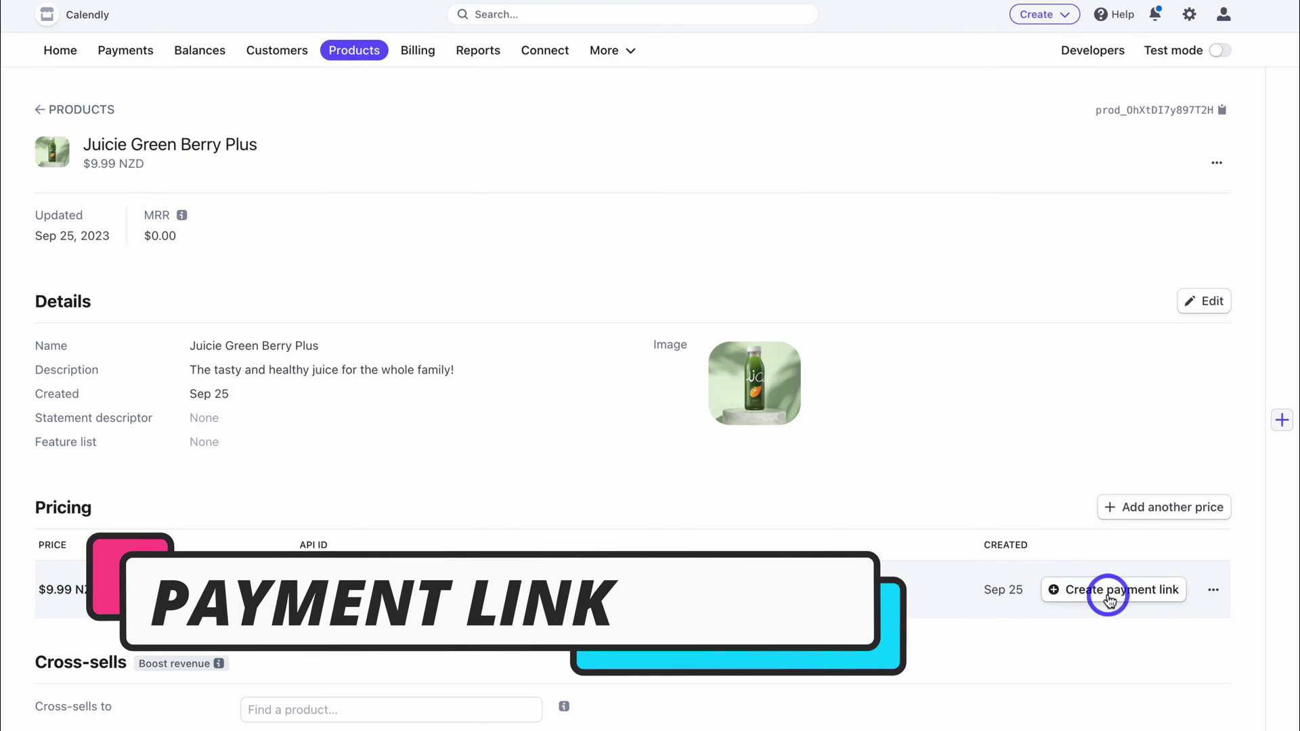
Create a payment link from the product's $9.99 NZD price
left_click(1144, 596)
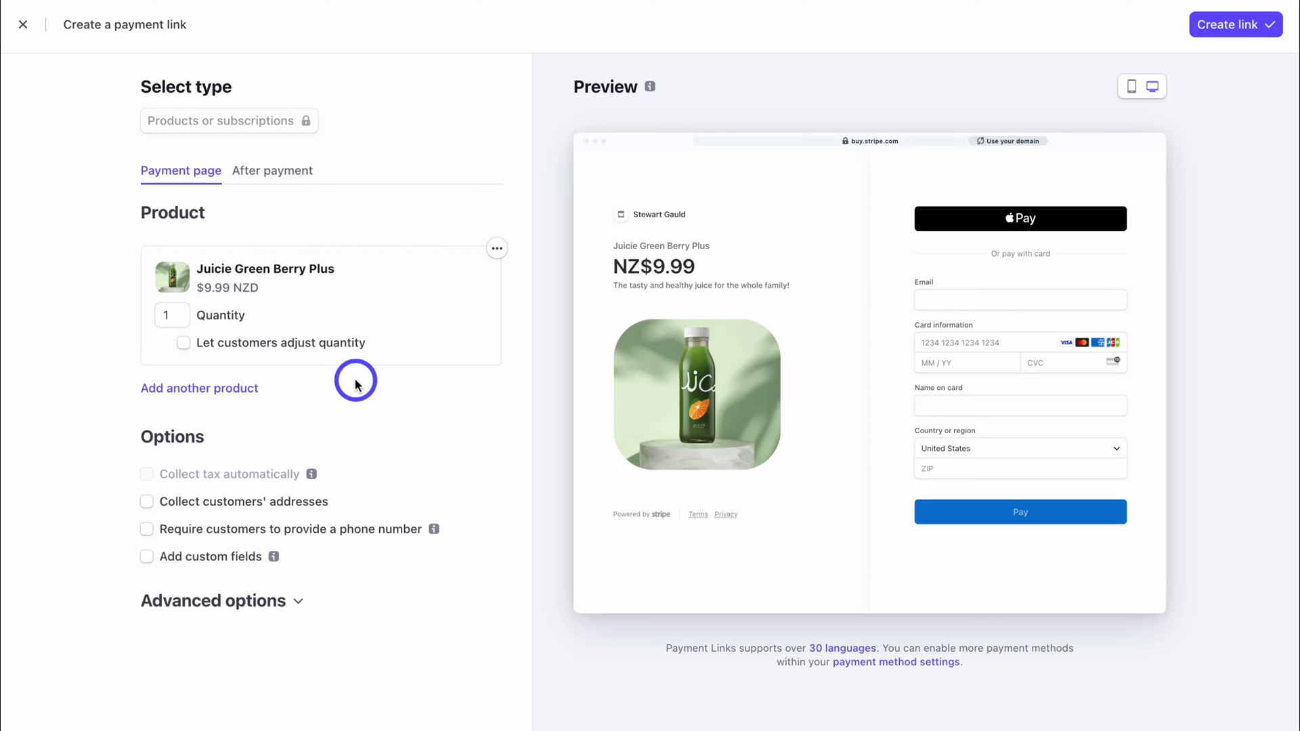
Collect billing and shipping addresses with New Zealand as the only shipping country, and require phone numbers
left_click(146, 502)
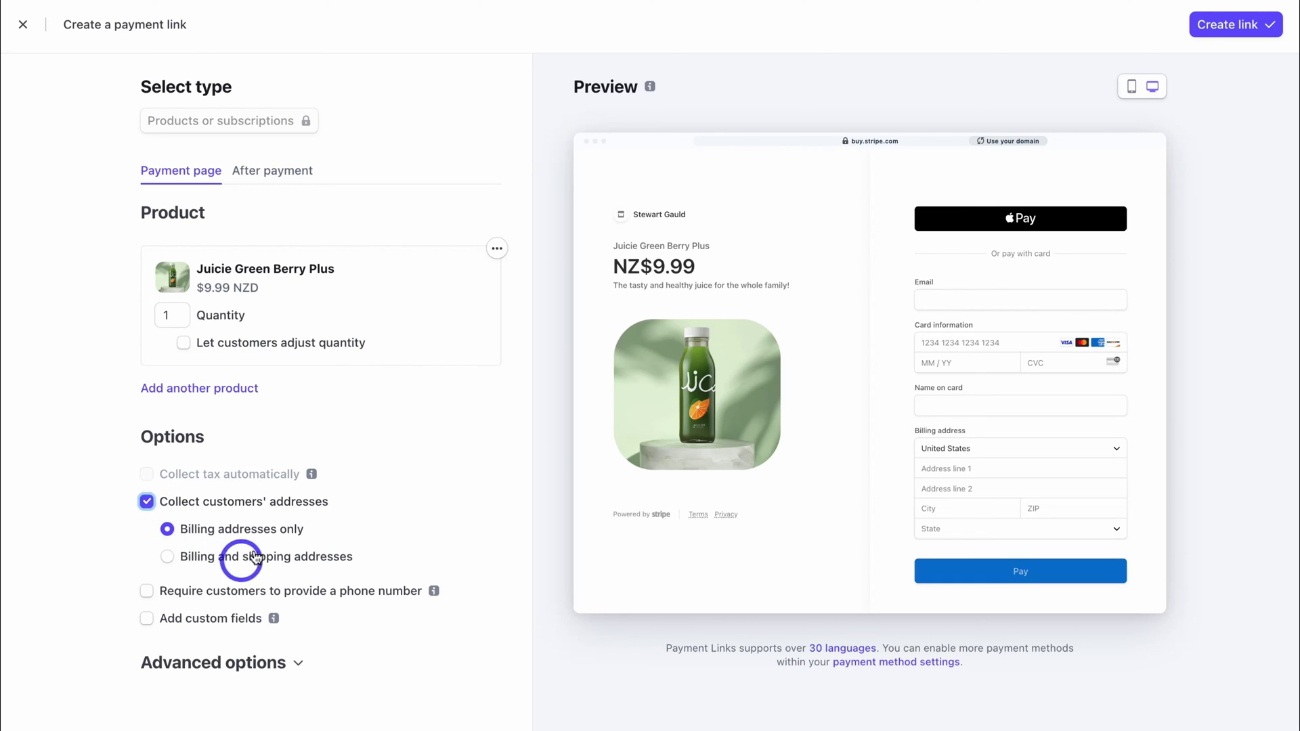
left_click(167, 560)
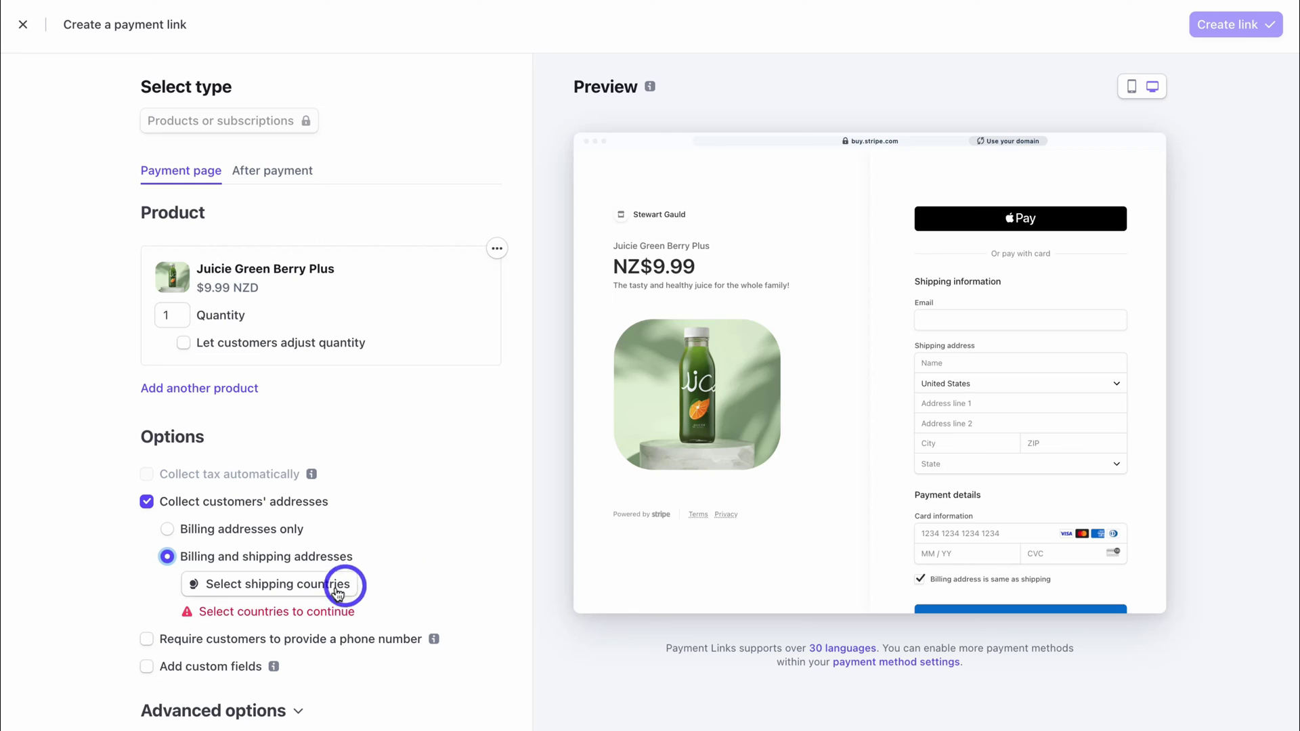
left_click(282, 588)
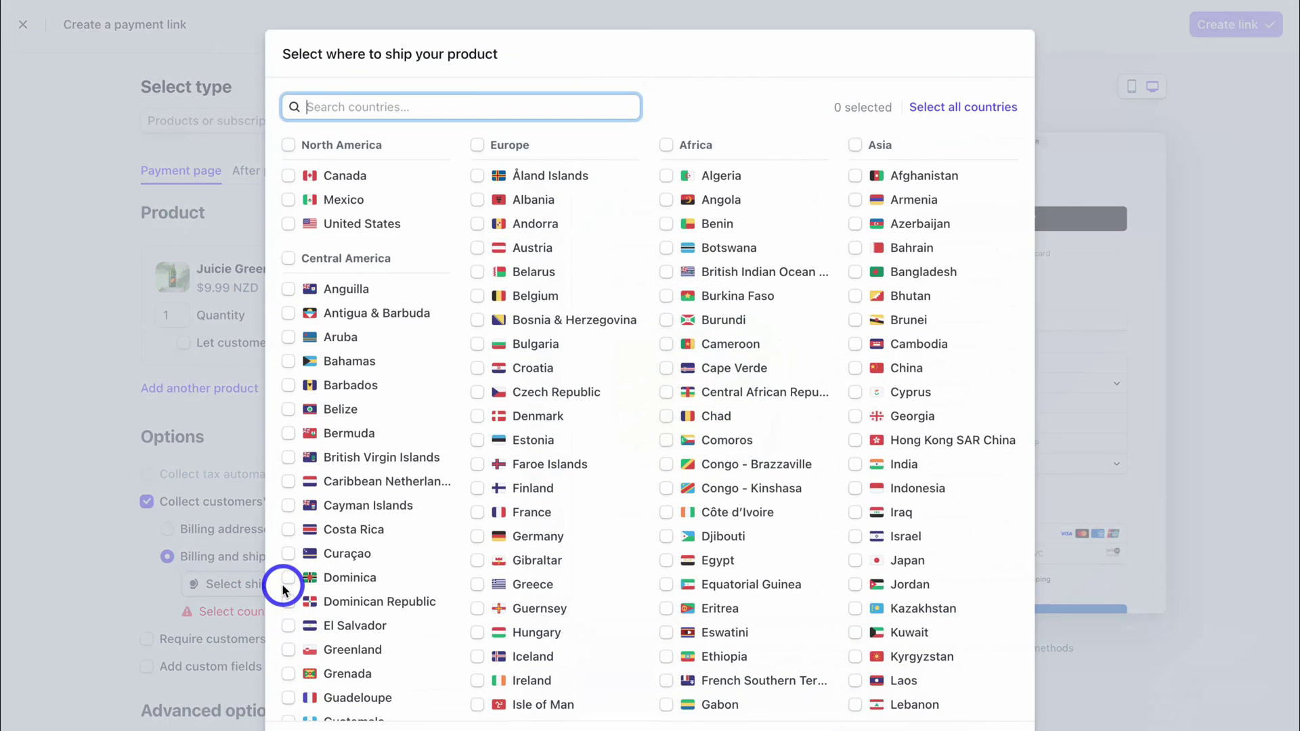
type("new")
left_click(856, 200)
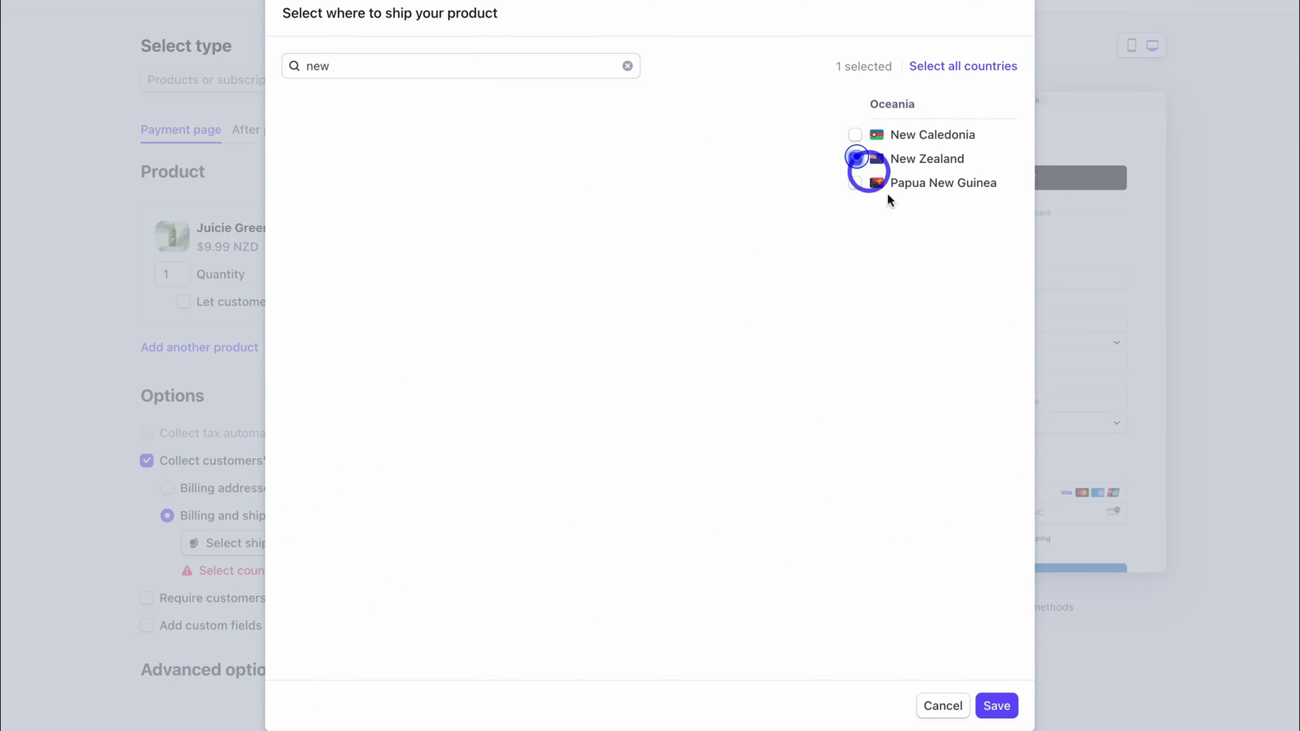
left_click(996, 706)
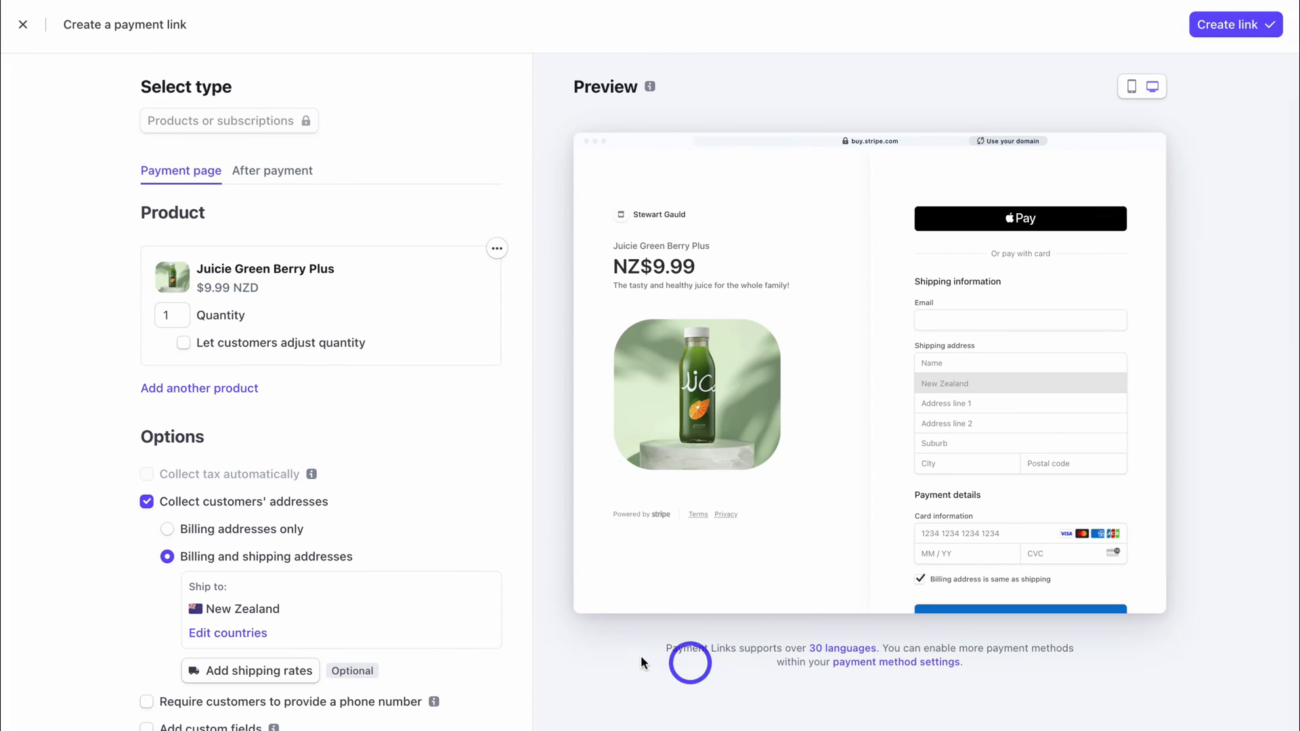
left_click(147, 701)
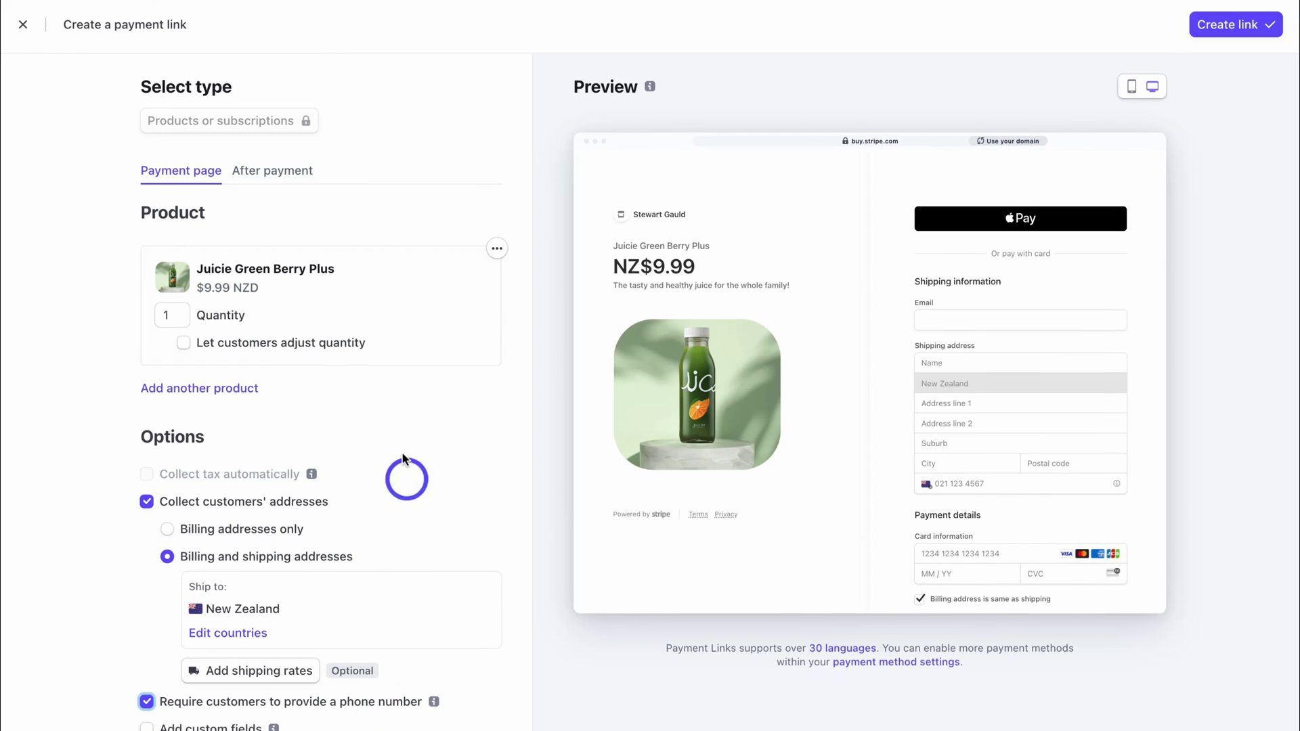
Review the after-payment confirmation page in phone and desktop previews, then create the link
left_click(260, 174)
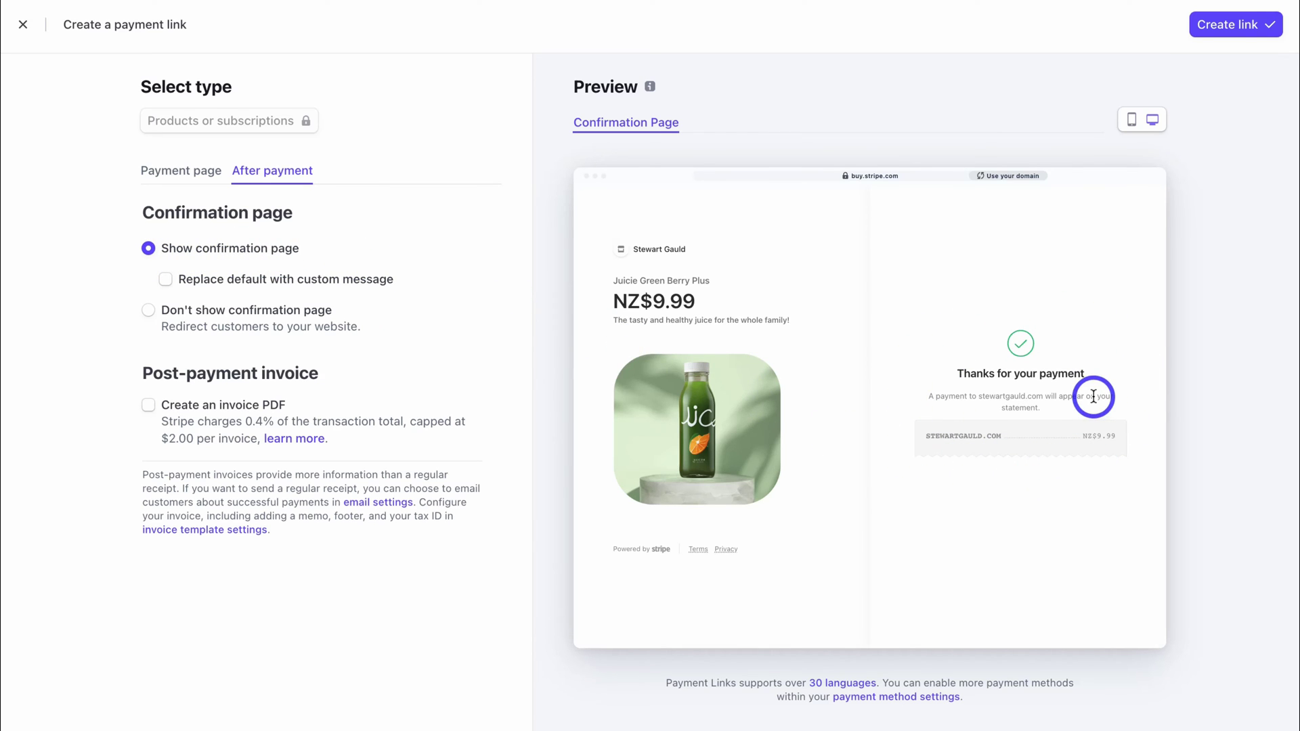
left_click(1134, 128)
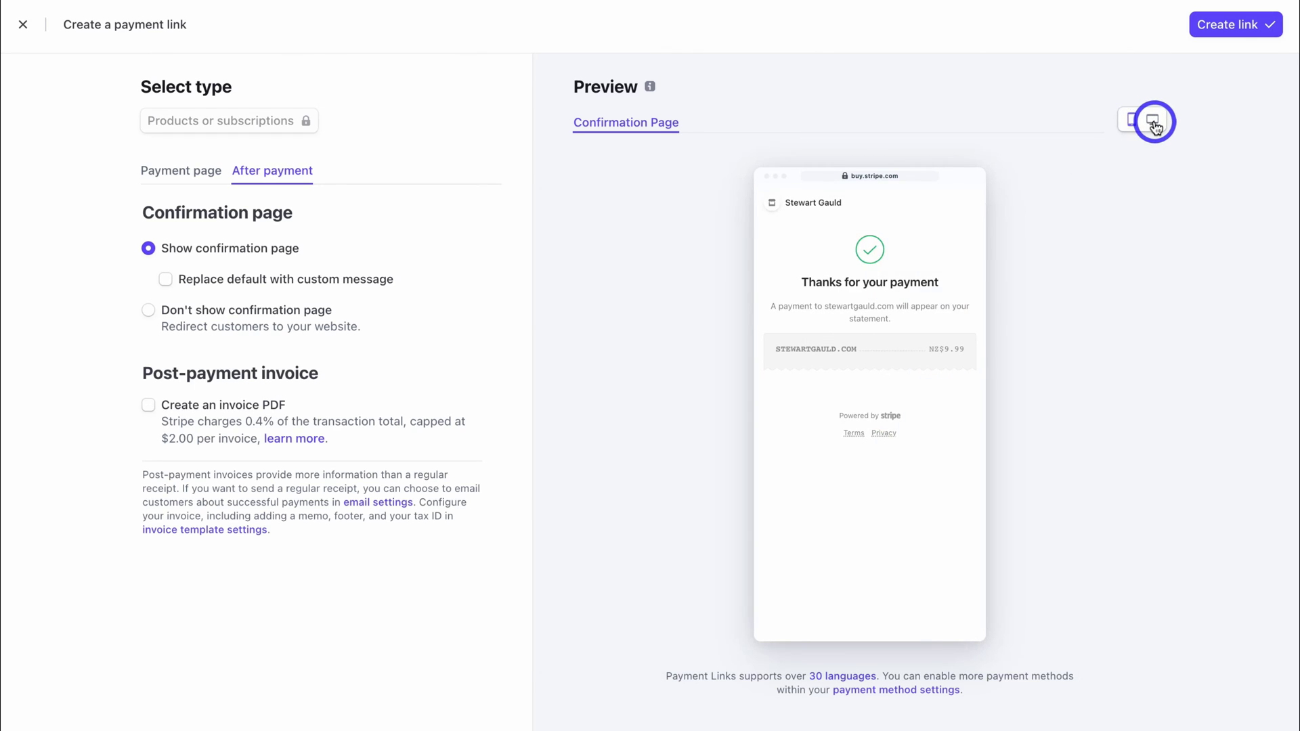
left_click(1155, 124)
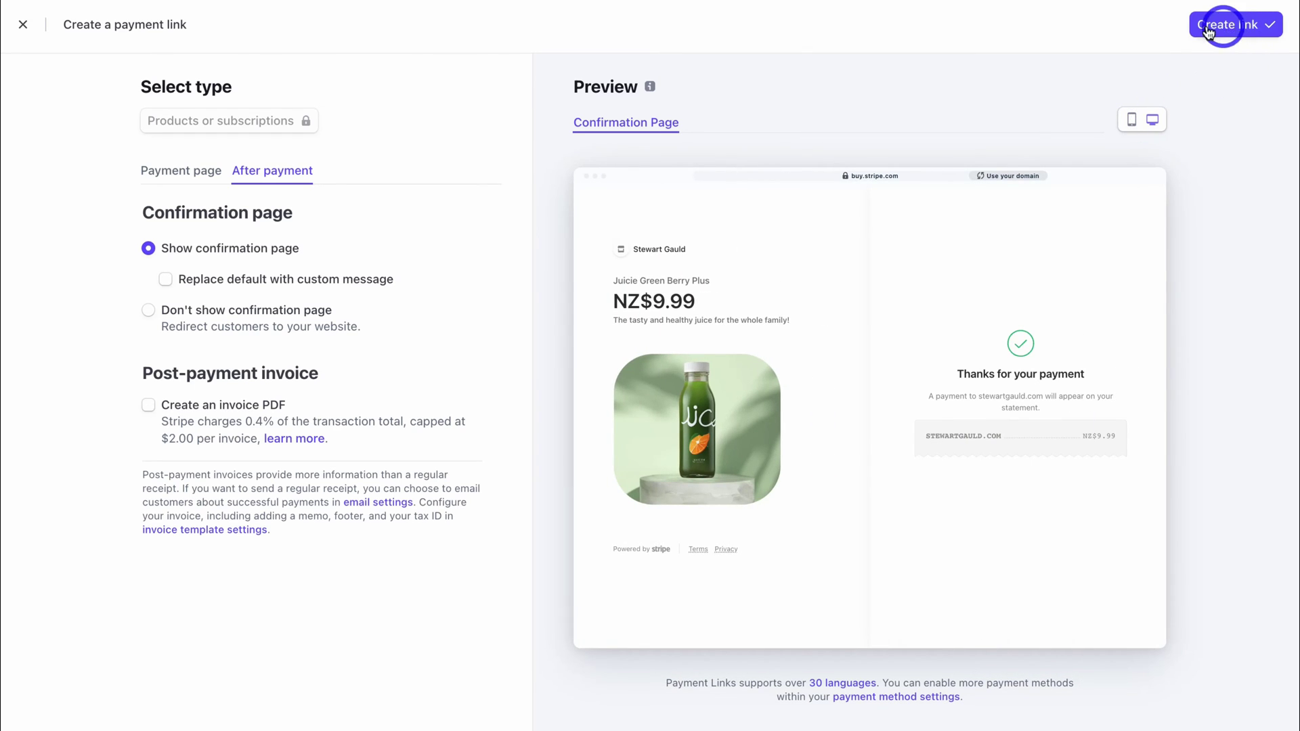
left_click(1247, 30)
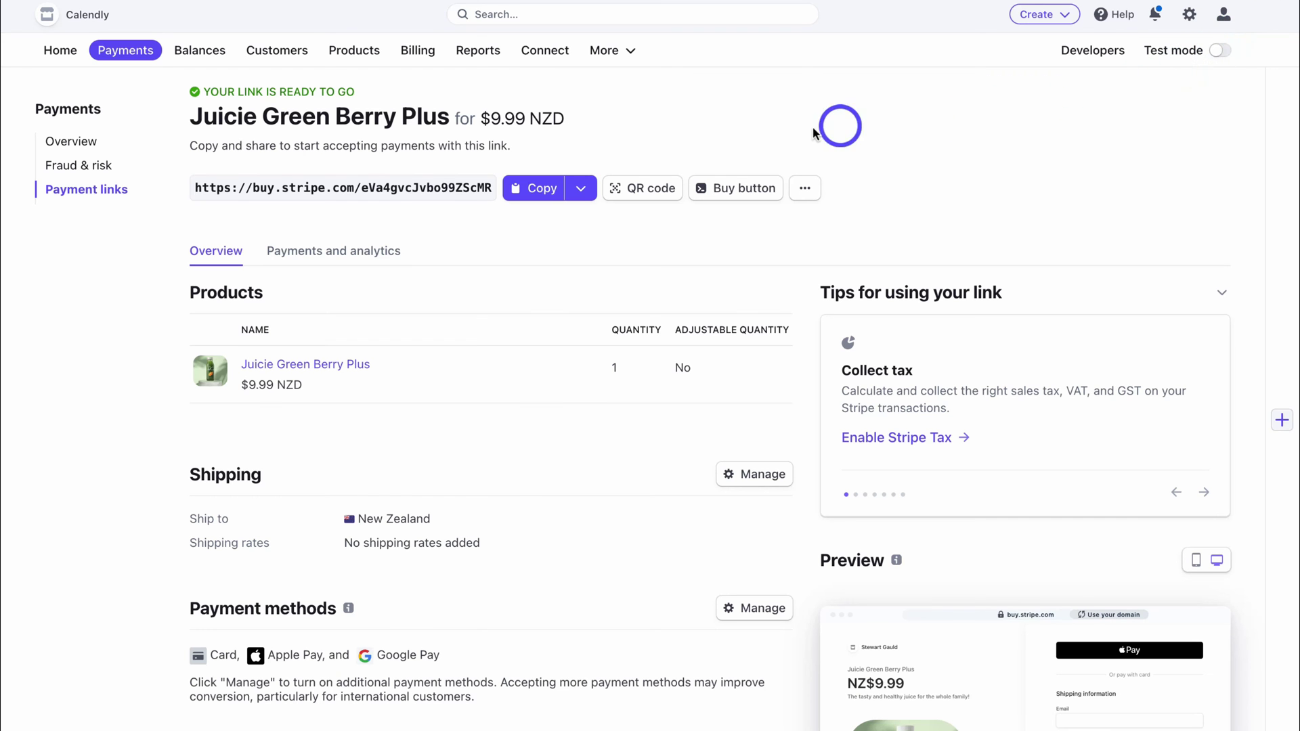
Copy the Juicie Green Berry Plus payment link URL and review its Details section
left_click(541, 193)
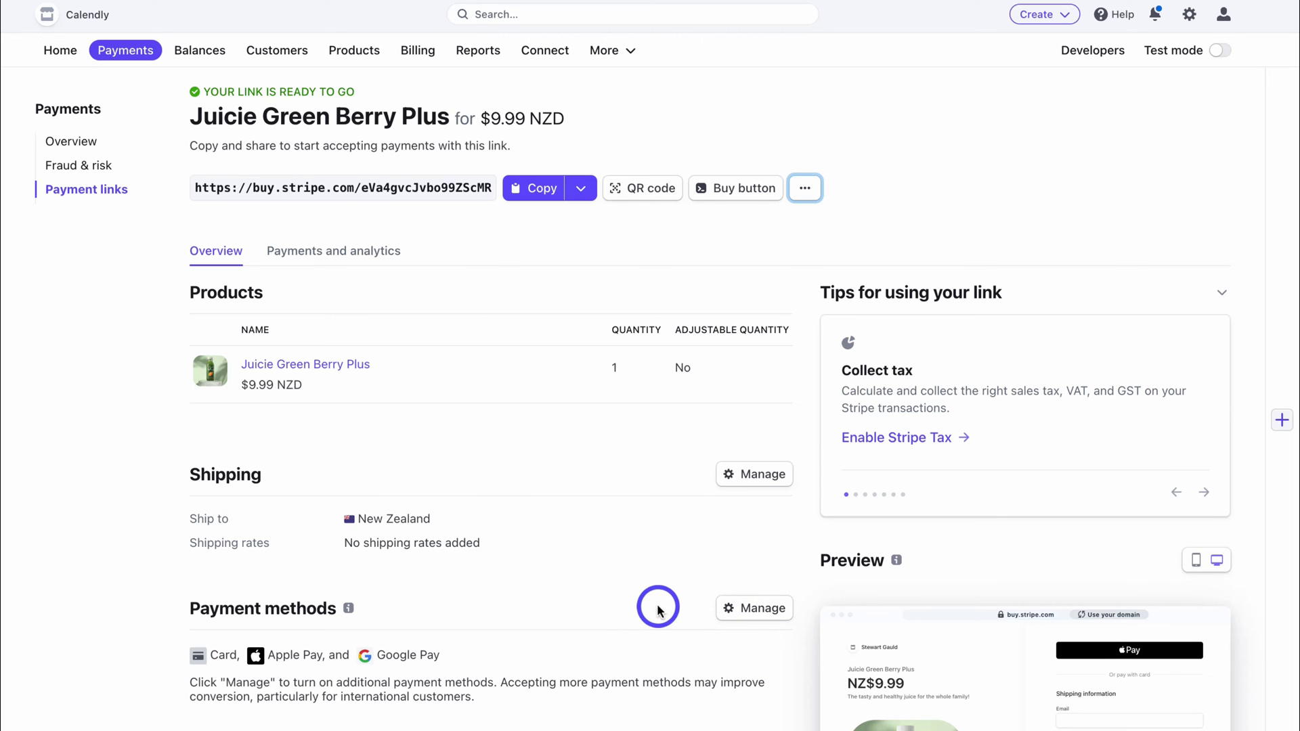
scroll(657, 608, "down", 3)
scroll(657, 609, "down", 8)
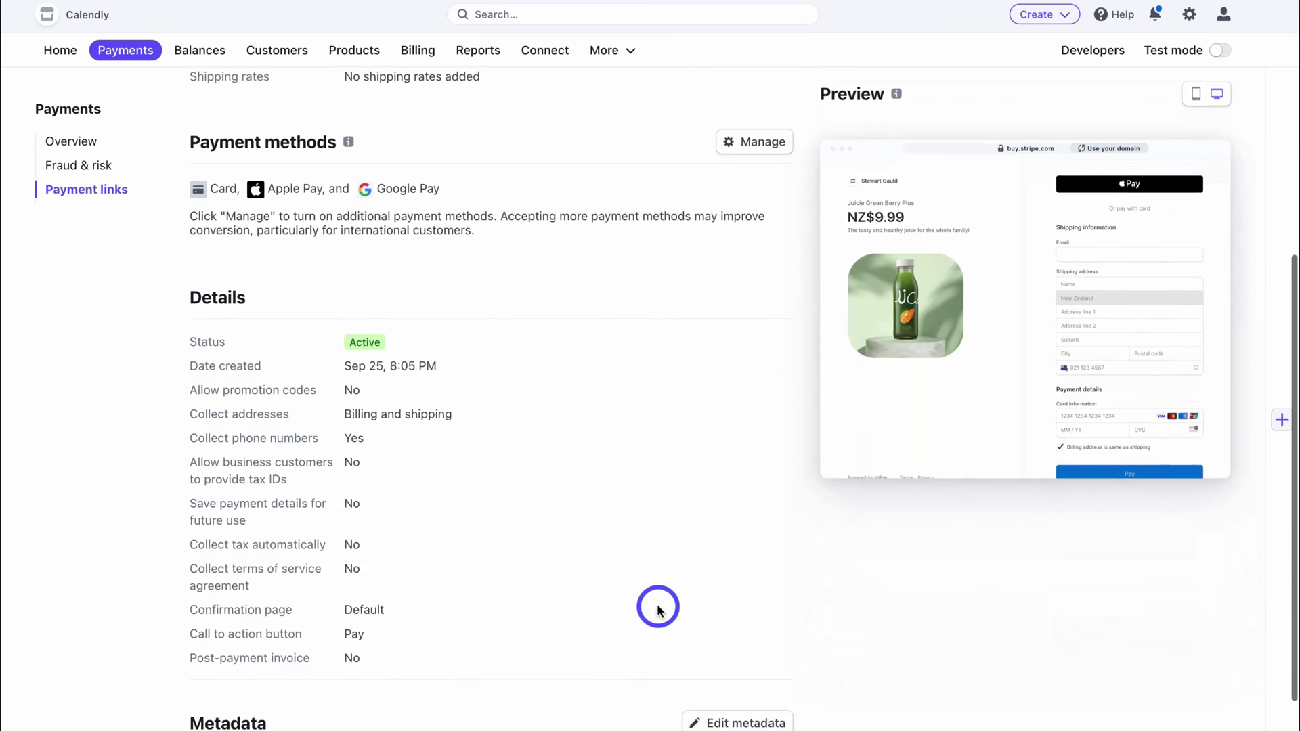
scroll(657, 608, "up", 10)
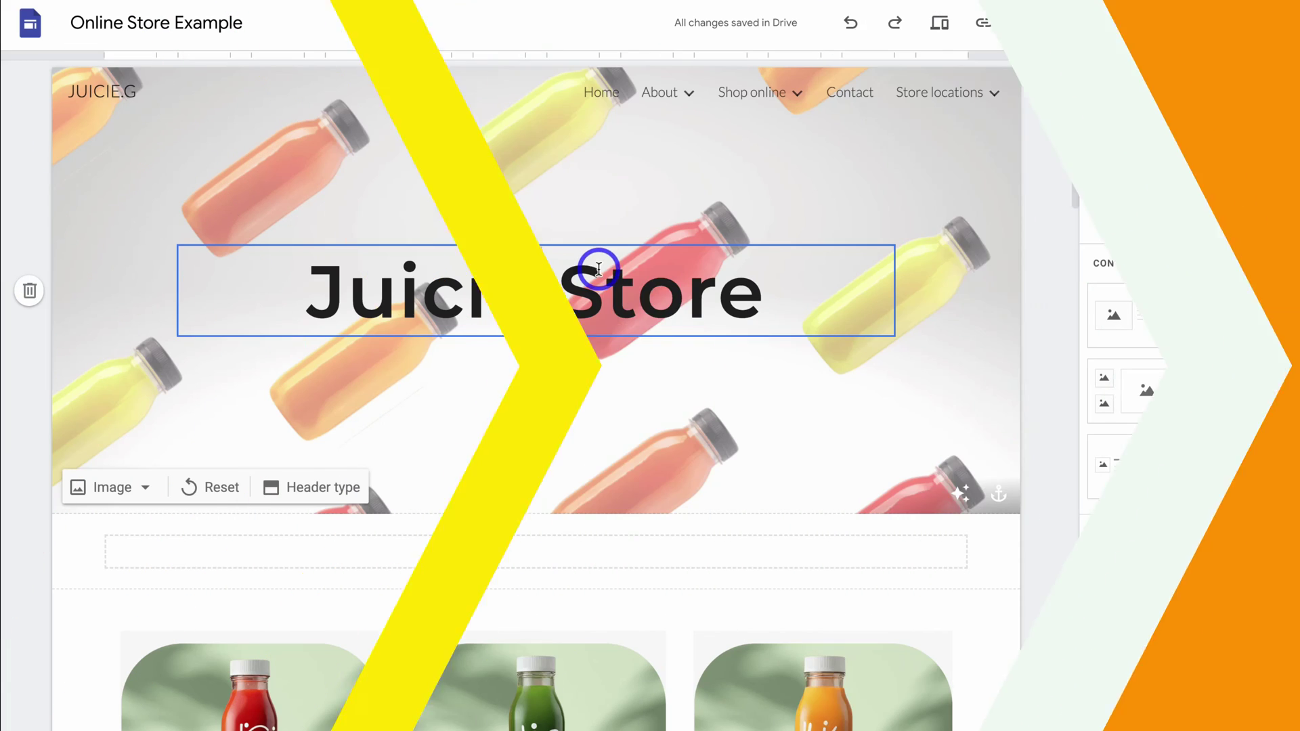
Go to the Product 2 shop page and select its Buy now button
left_click(749, 98)
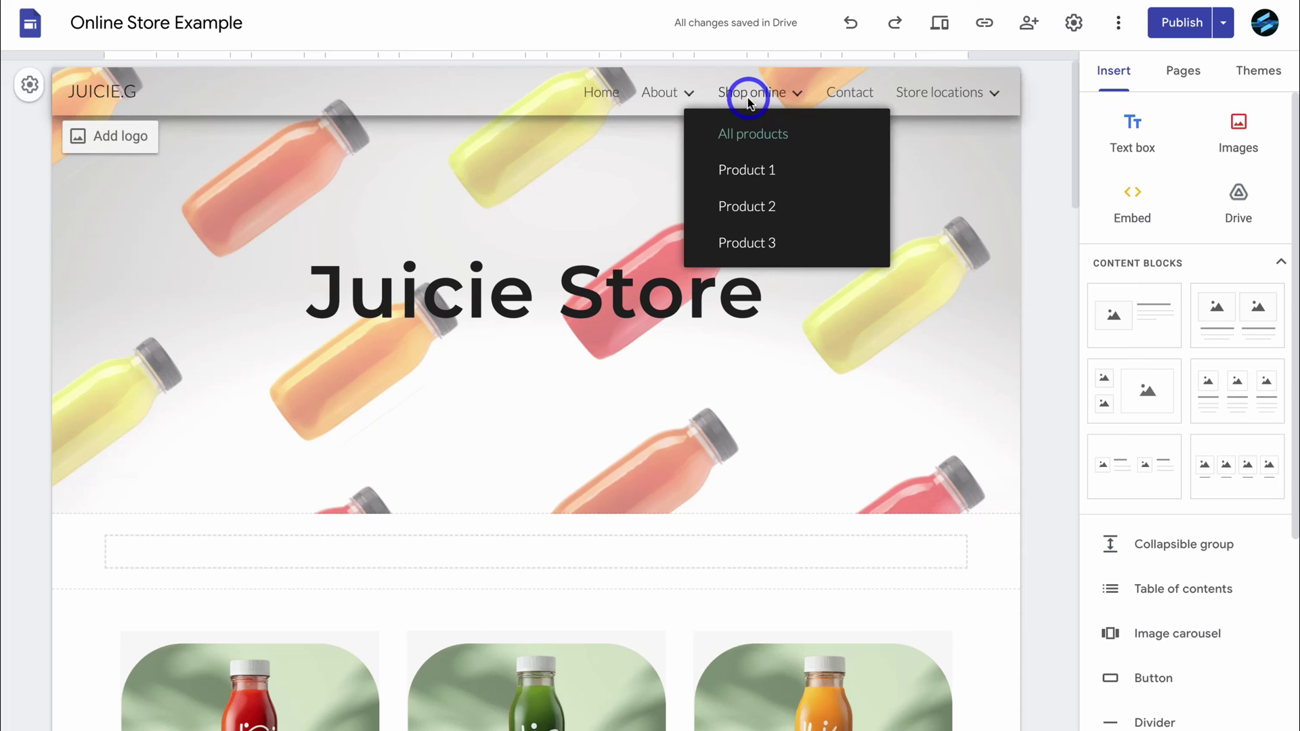
left_click(764, 214)
scroll(765, 211, "down", 7)
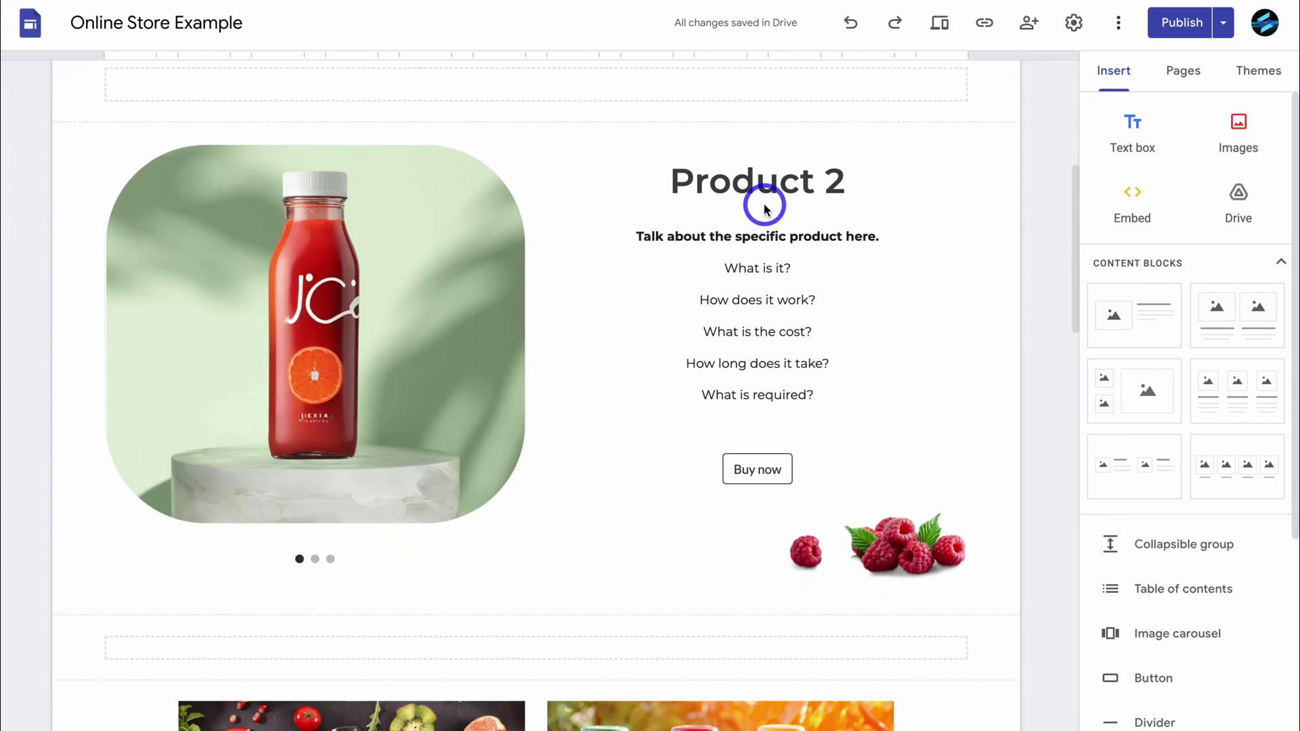
left_click(765, 206)
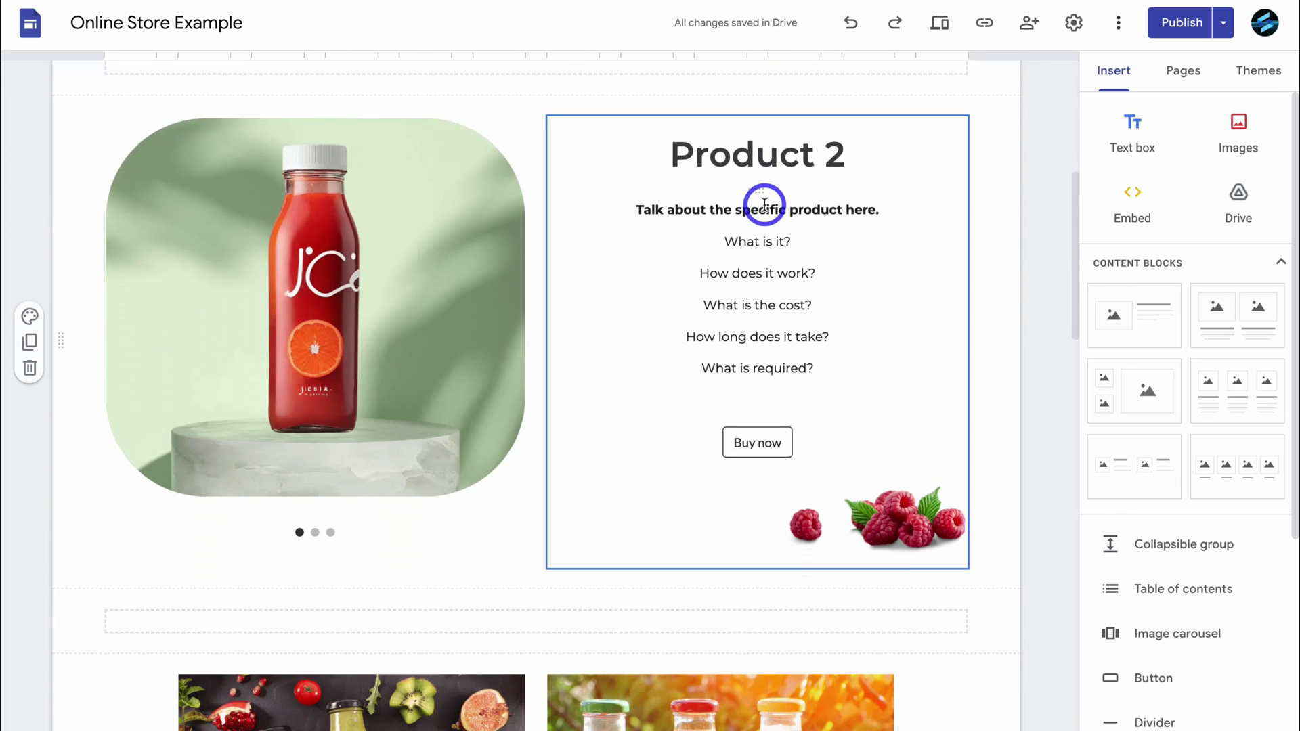
left_click(760, 442)
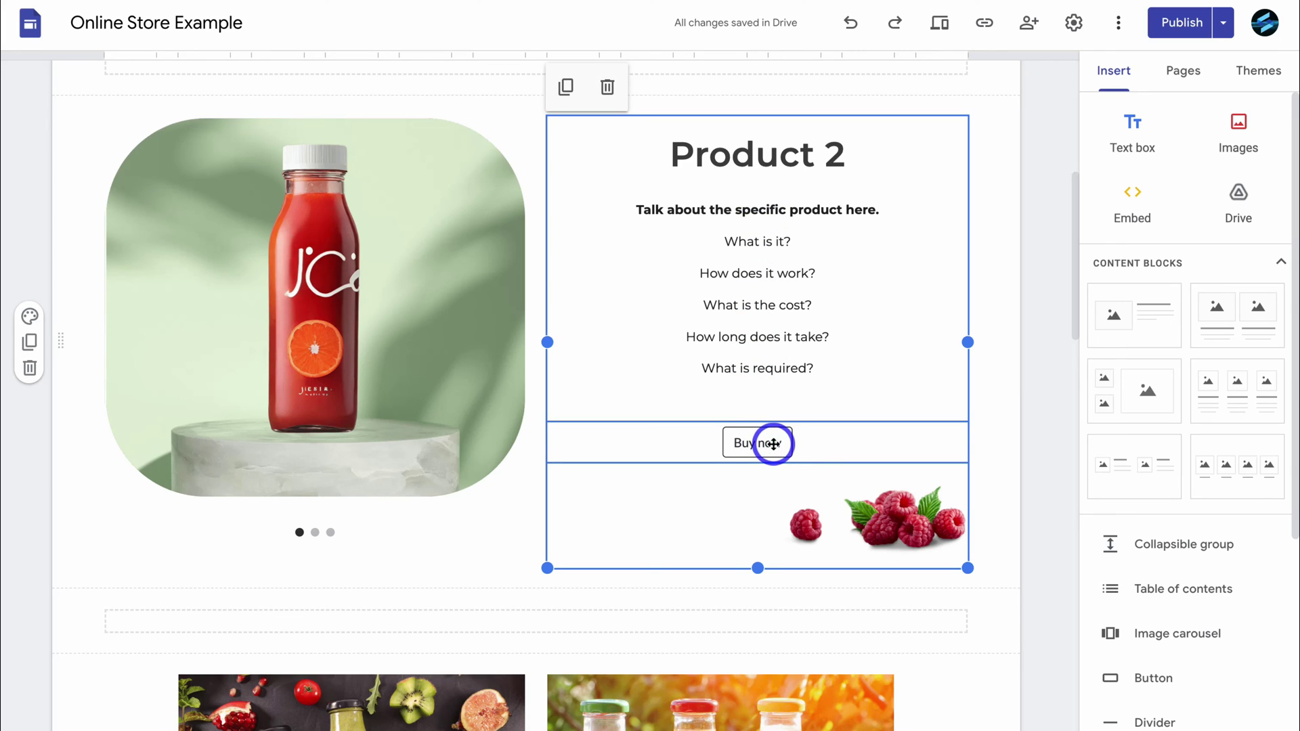
Replace the Buy now button's link with the pasted Stripe payment link, then preview the site
left_click(730, 395)
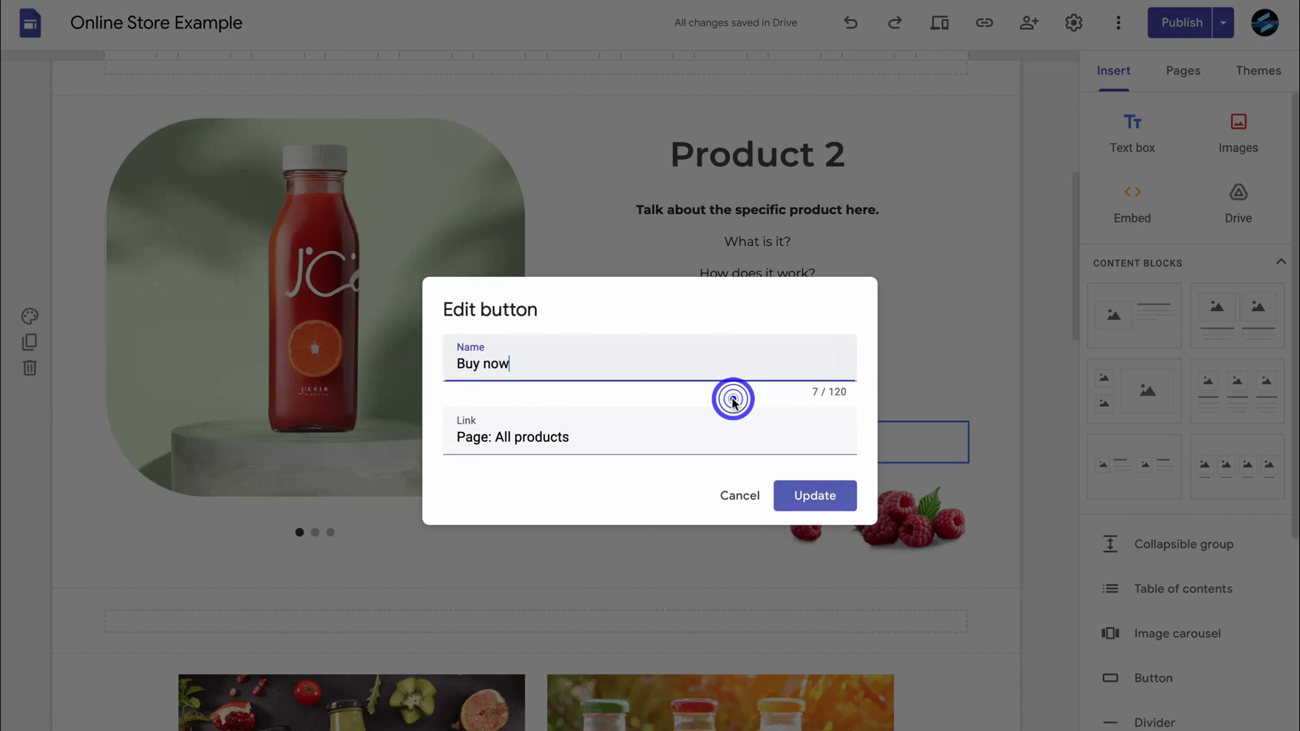
left_click(598, 434)
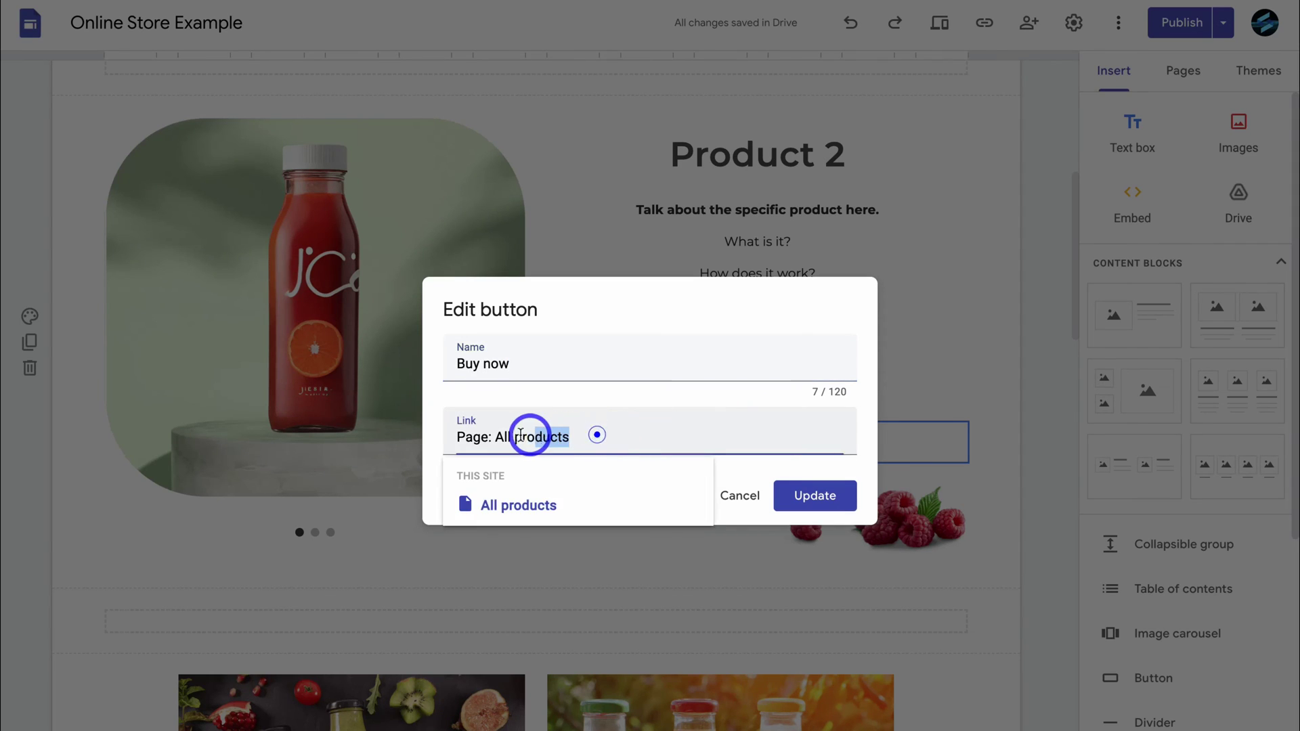
left_click_drag(596, 435, 456, 435)
right_click(502, 438)
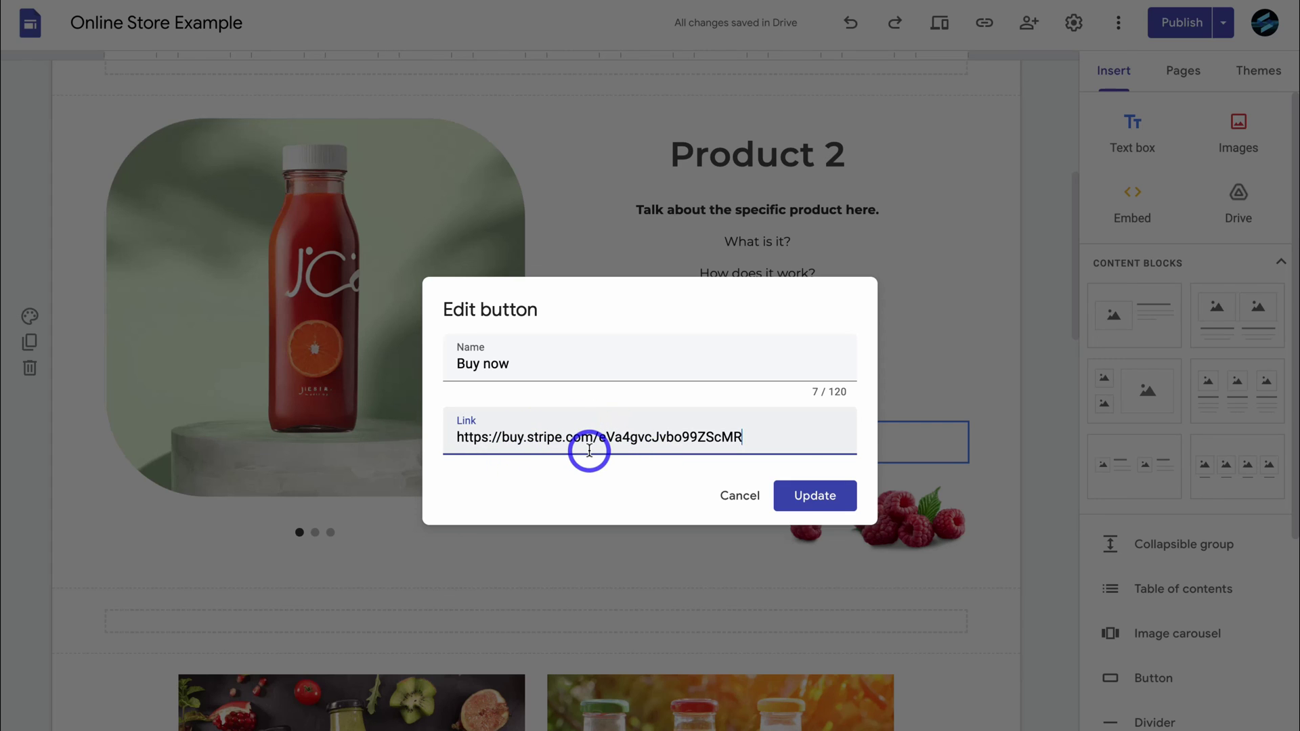
left_click(809, 495)
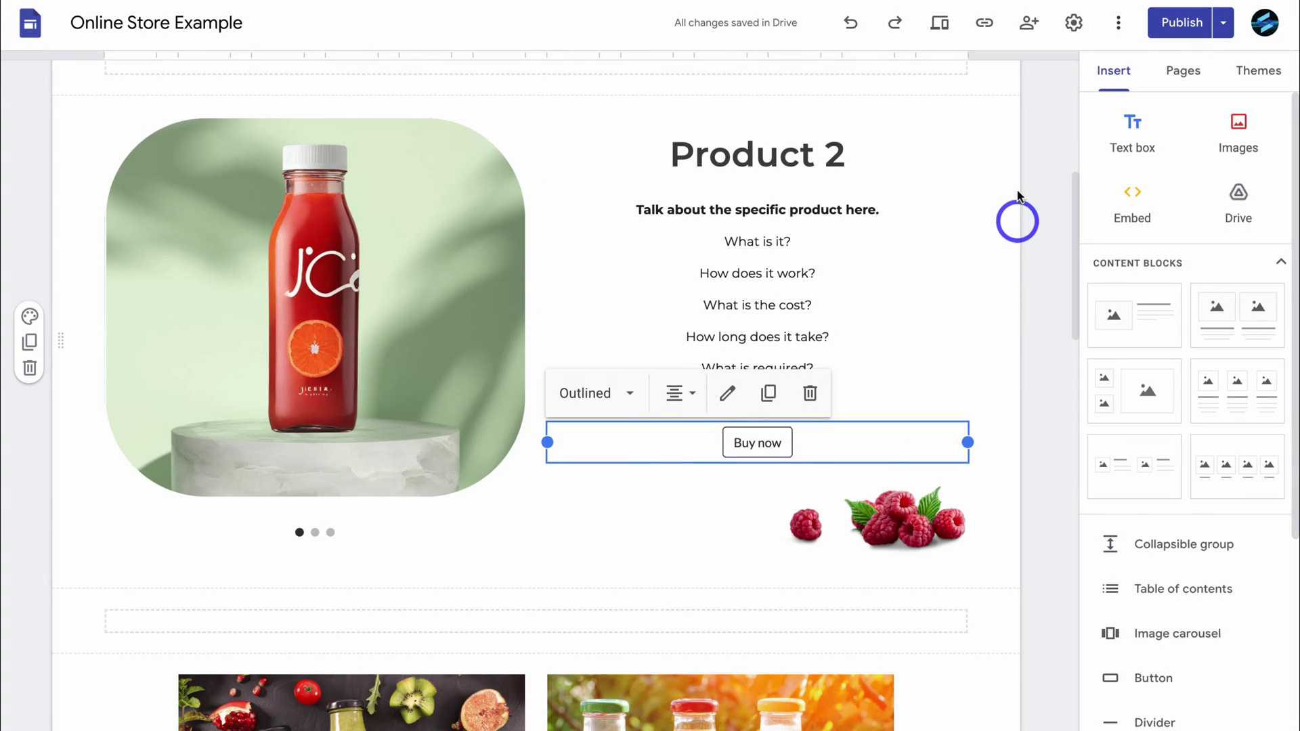
left_click(945, 29)
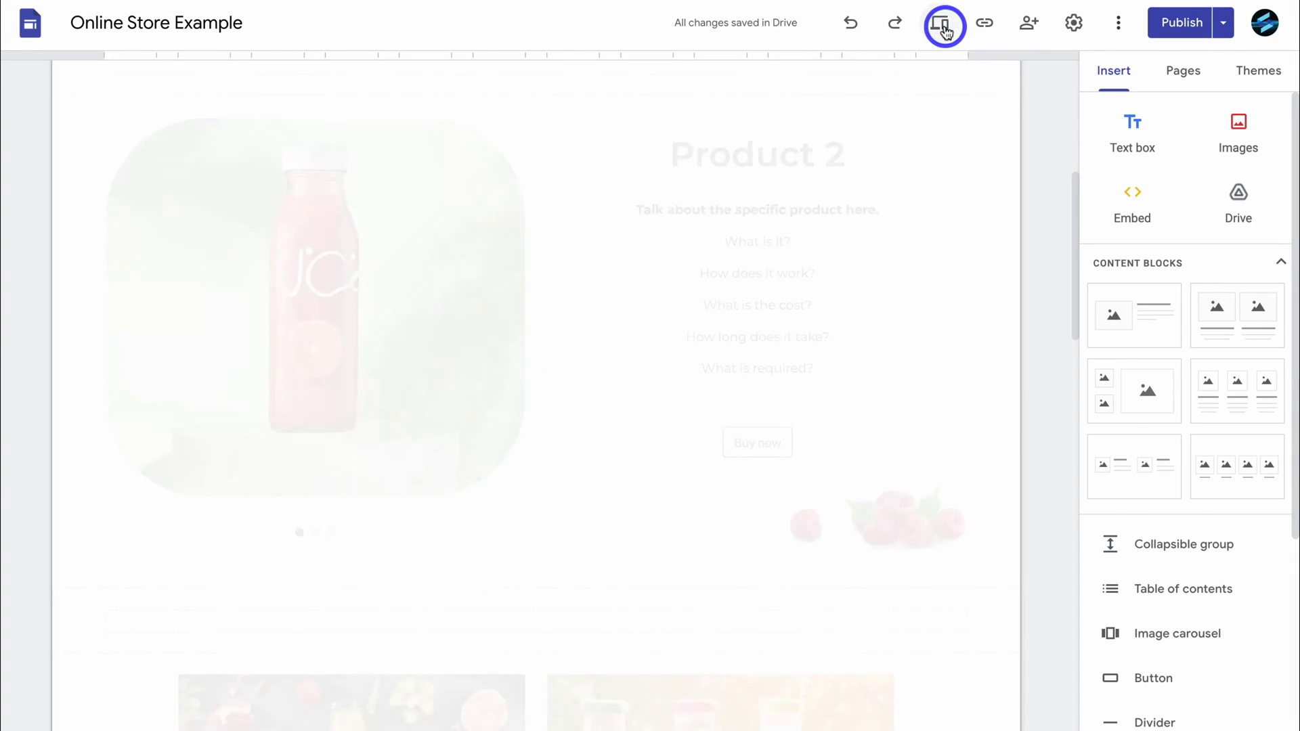
Test the previewed Buy now button, which opens the NZ$9.99 Juicie Green Berry Plus Stripe checkout
scroll(888, 340, "down", 5)
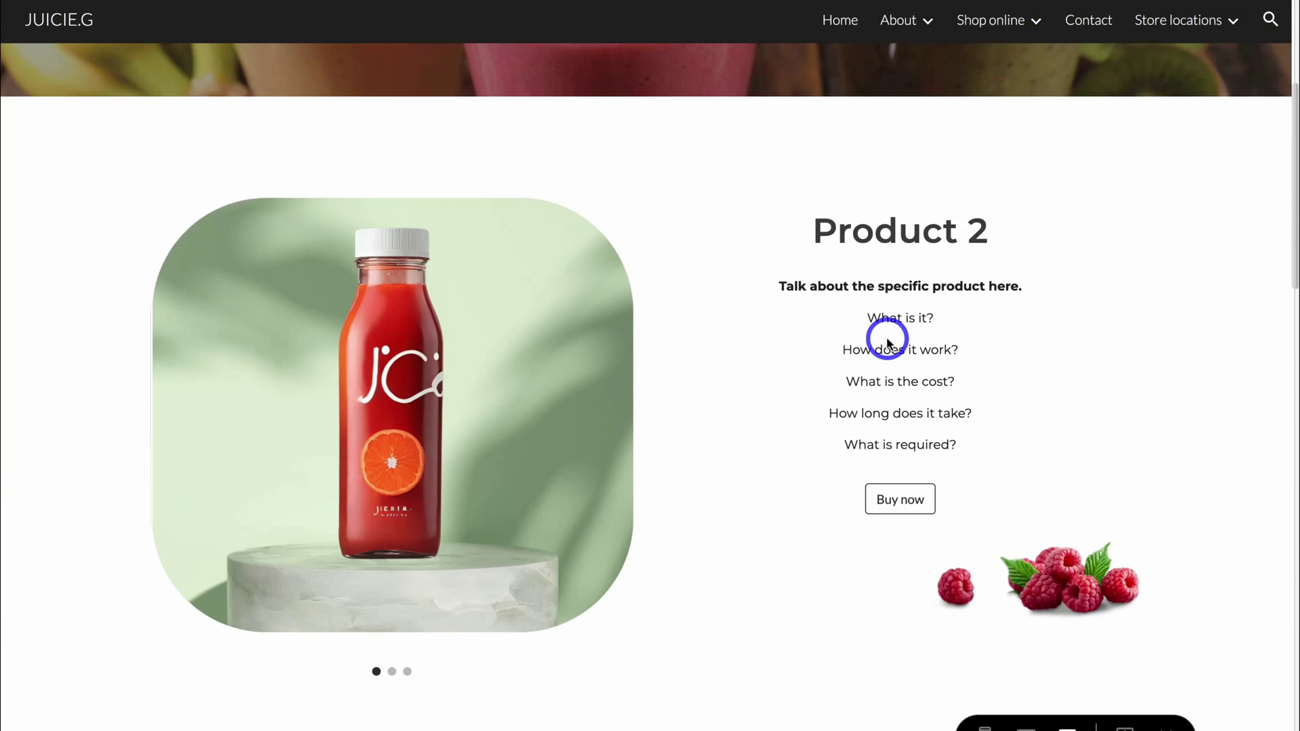
left_click(898, 501)
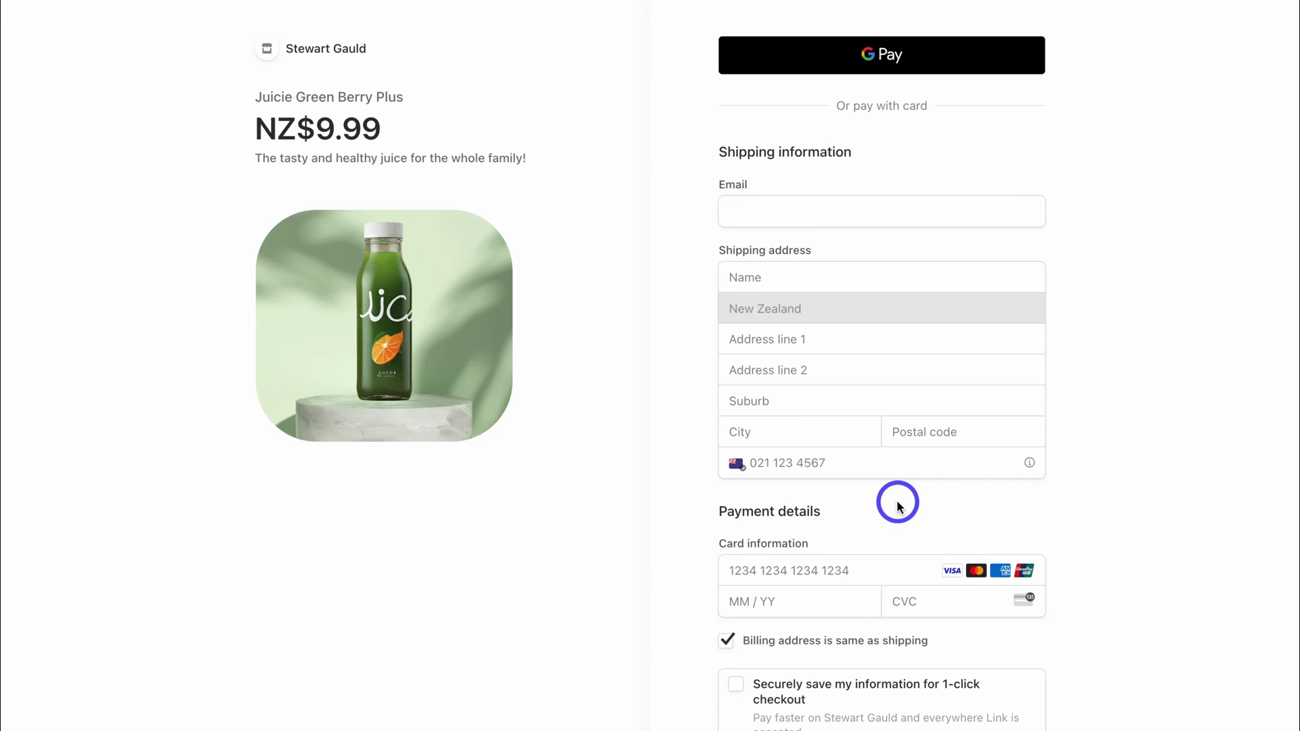
scroll(662, 424, "down", 1)
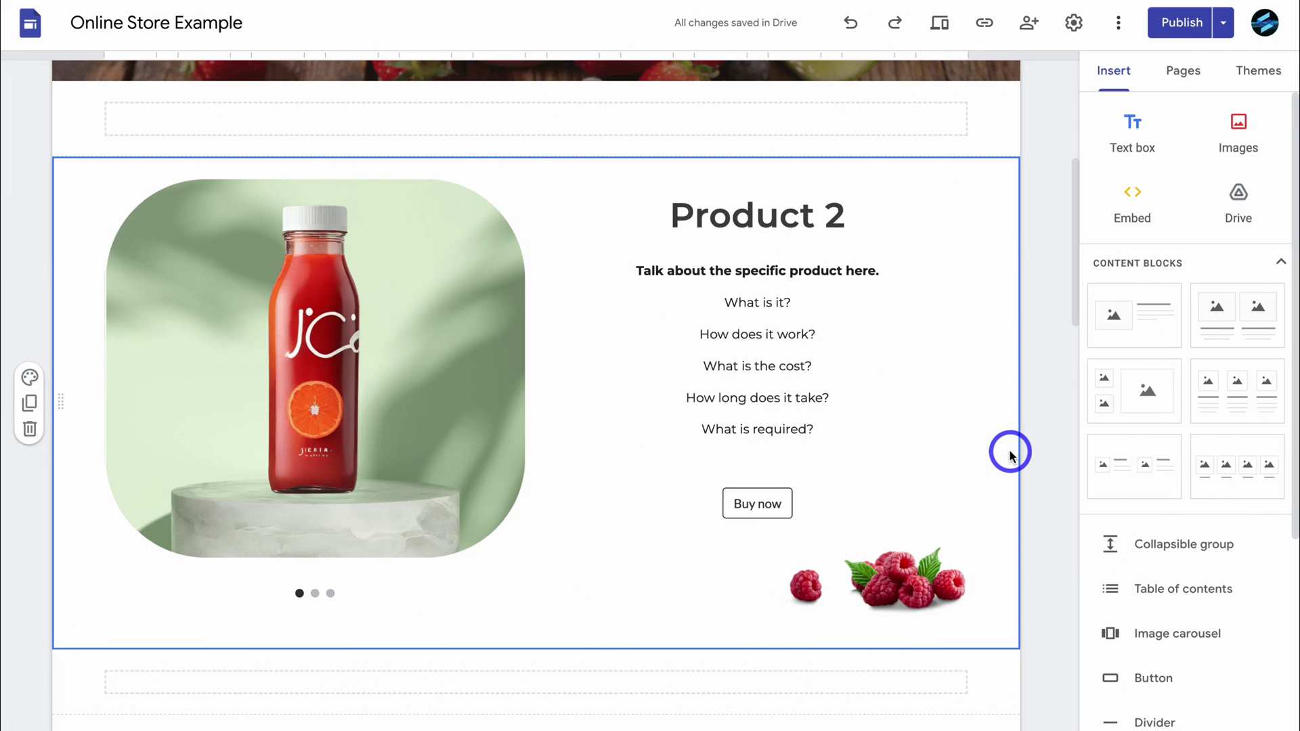
Insert a new 'Buy now' button on Product 2 linked to the pasted Stripe payment link
scroll(1095, 527, "down", 3)
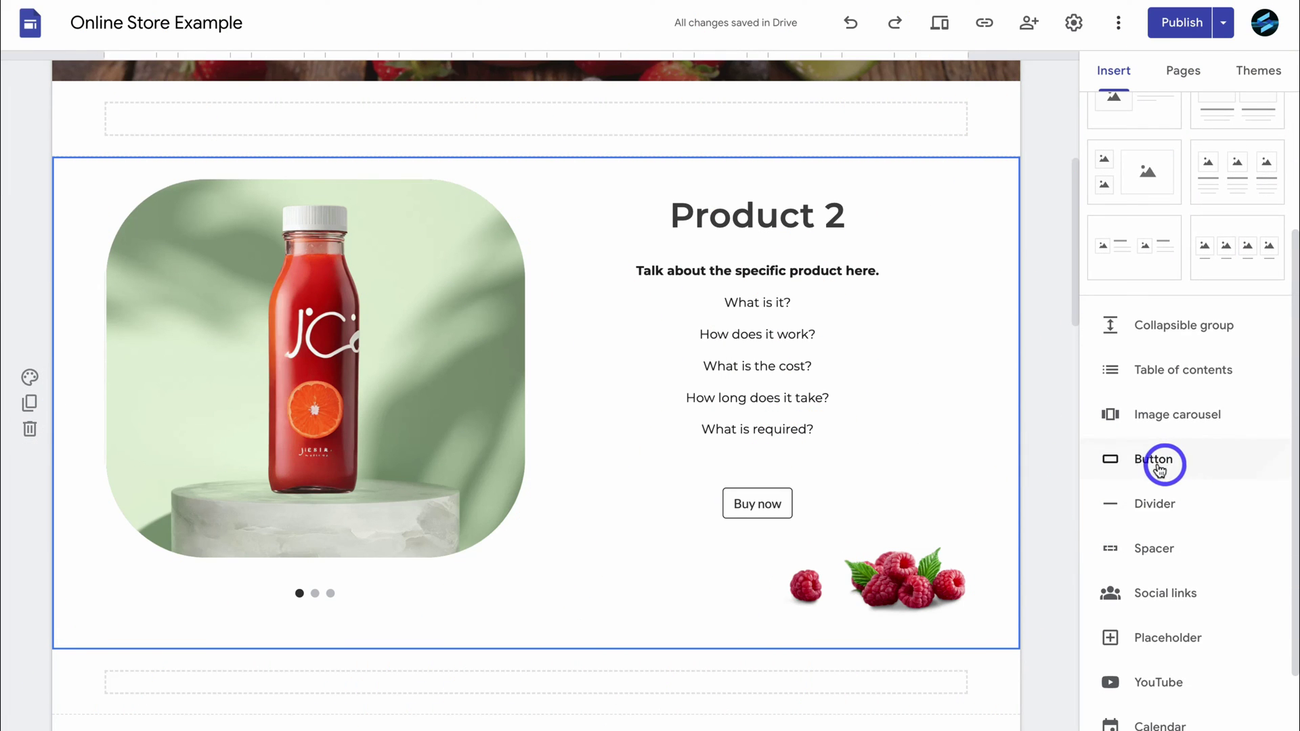
left_click(1156, 463)
type("Buy now")
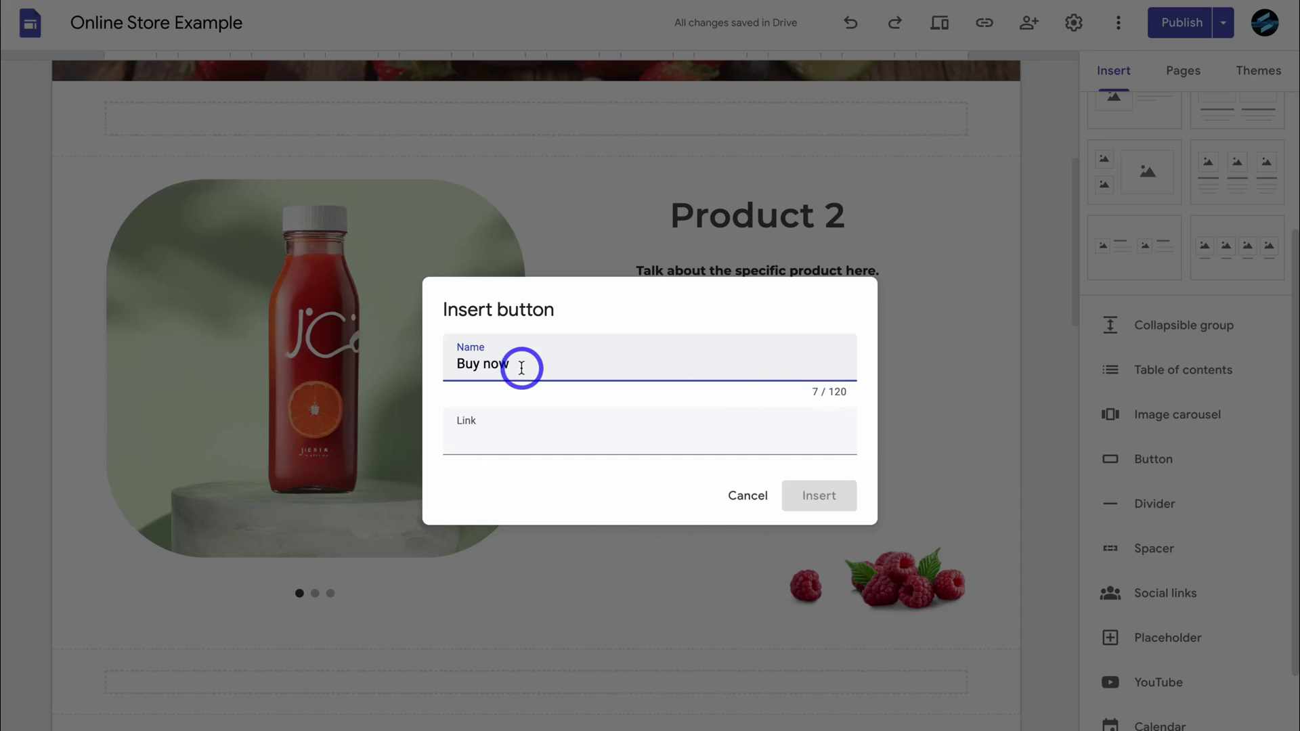
left_click(503, 443)
type("https://buy.stripe.com/eVa4gvcJvbo99ZScMR")
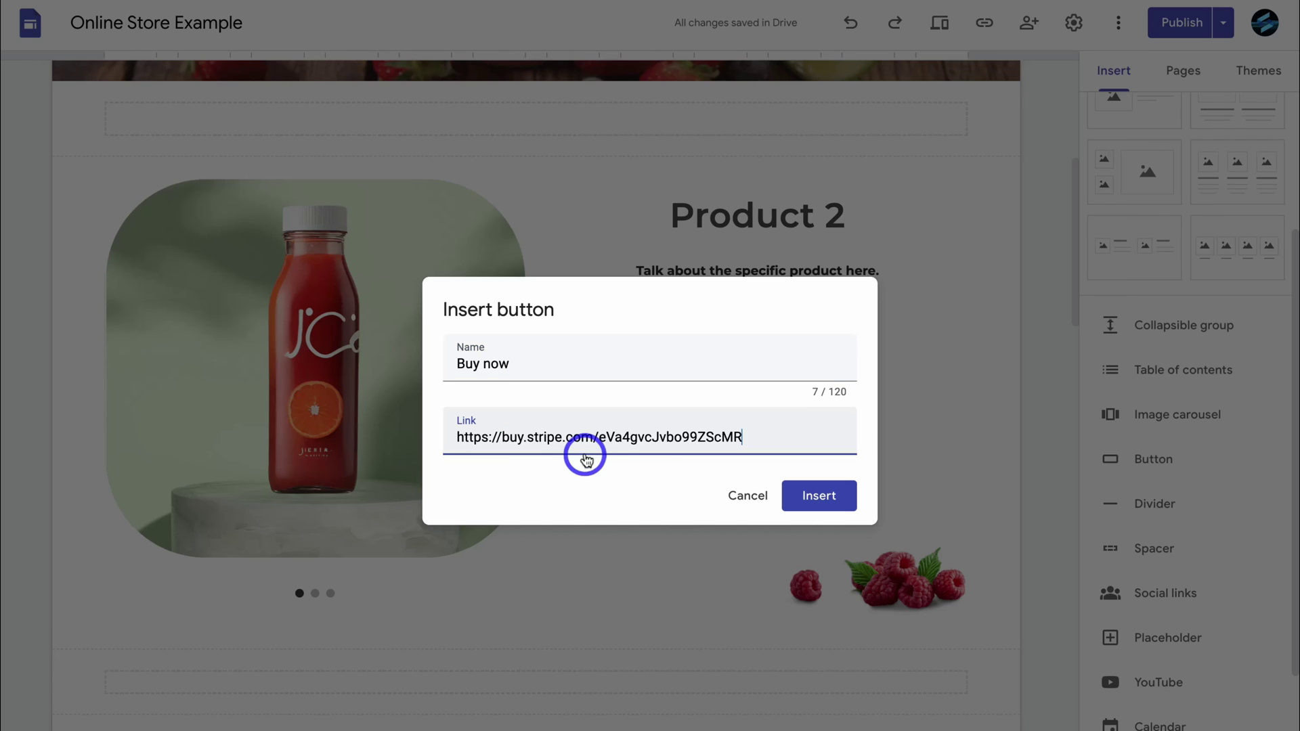
left_click(814, 499)
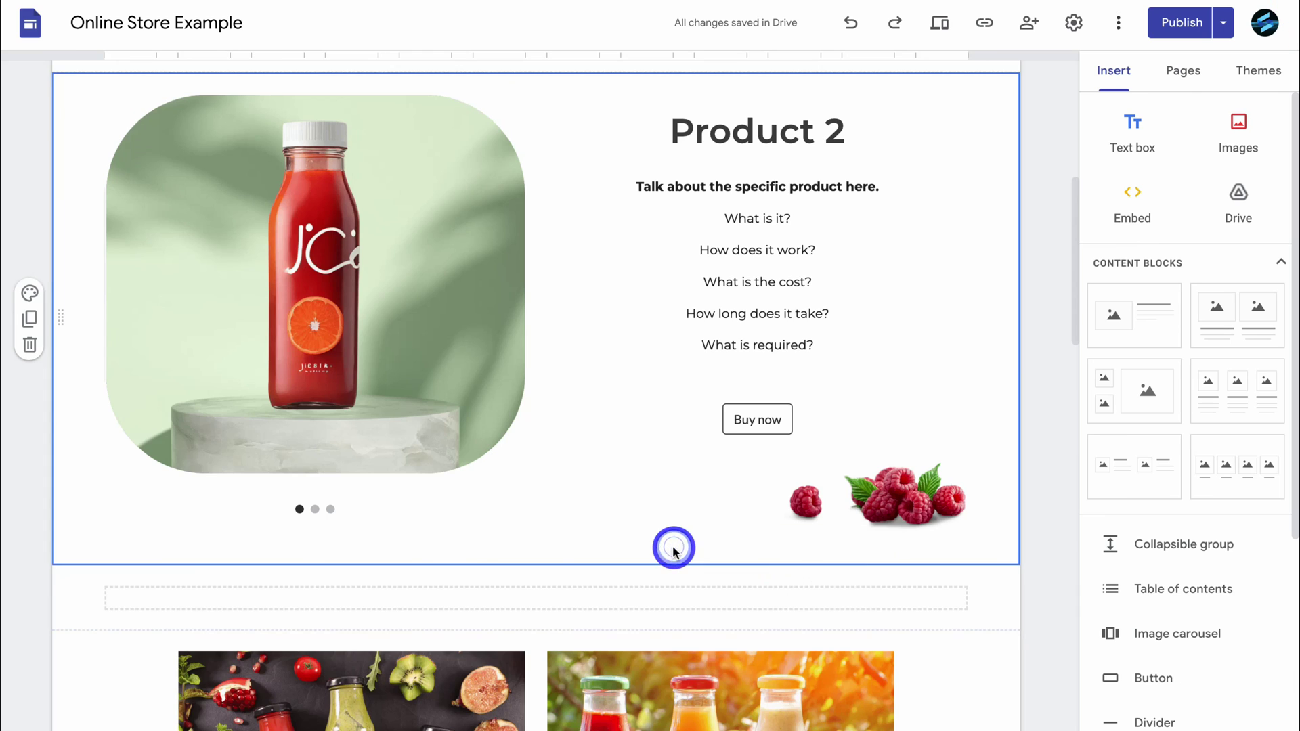
scroll(674, 546, "up", 7)
scroll(674, 548, "up", 1)
mouse_move(752, 92)
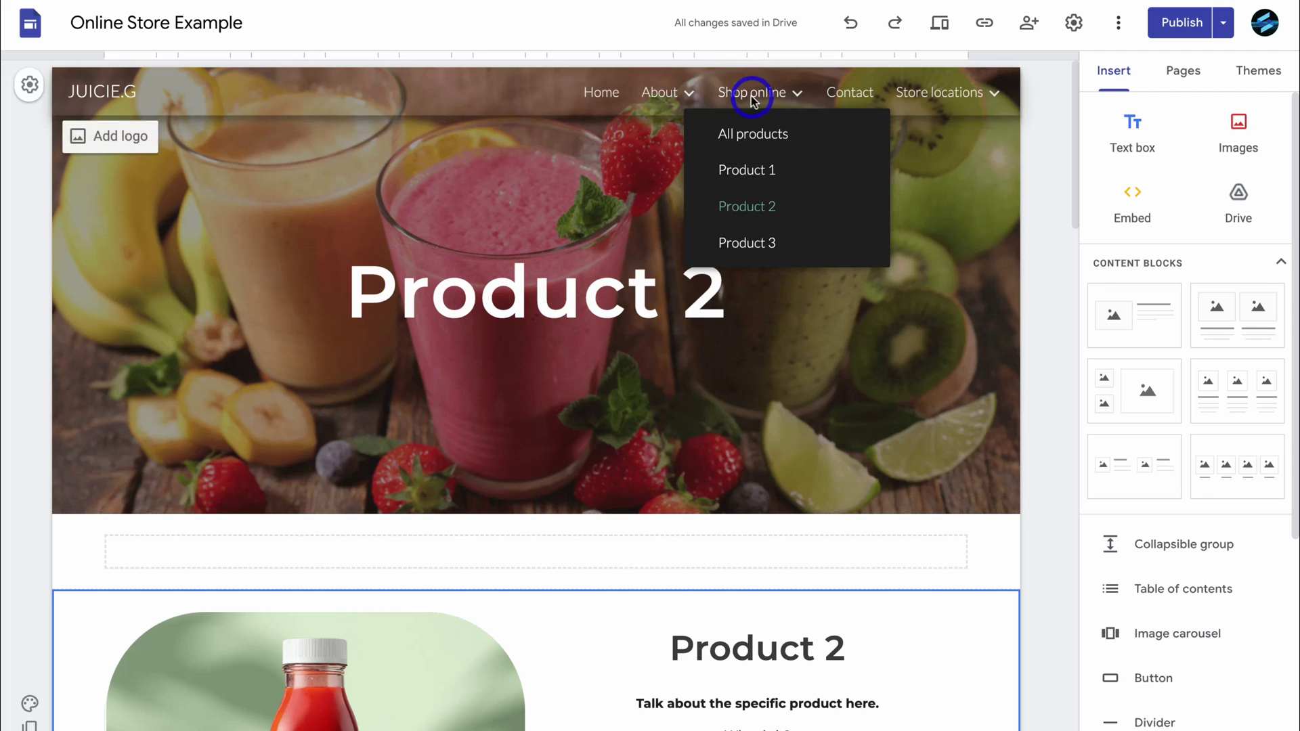
On the Product 3 page, select the FRUIT JUICIE image and start adding a link to it
left_click(748, 244)
scroll(749, 244, "down", 7)
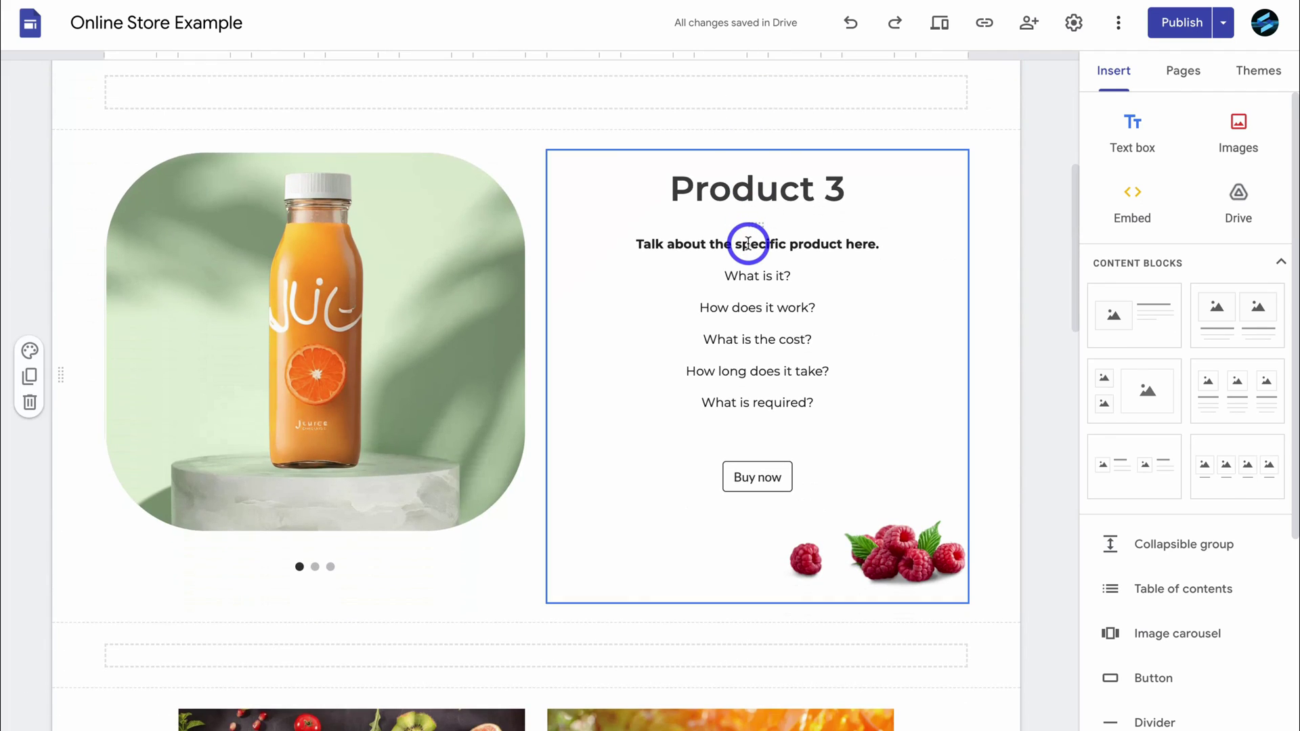
scroll(748, 244, "down", 9)
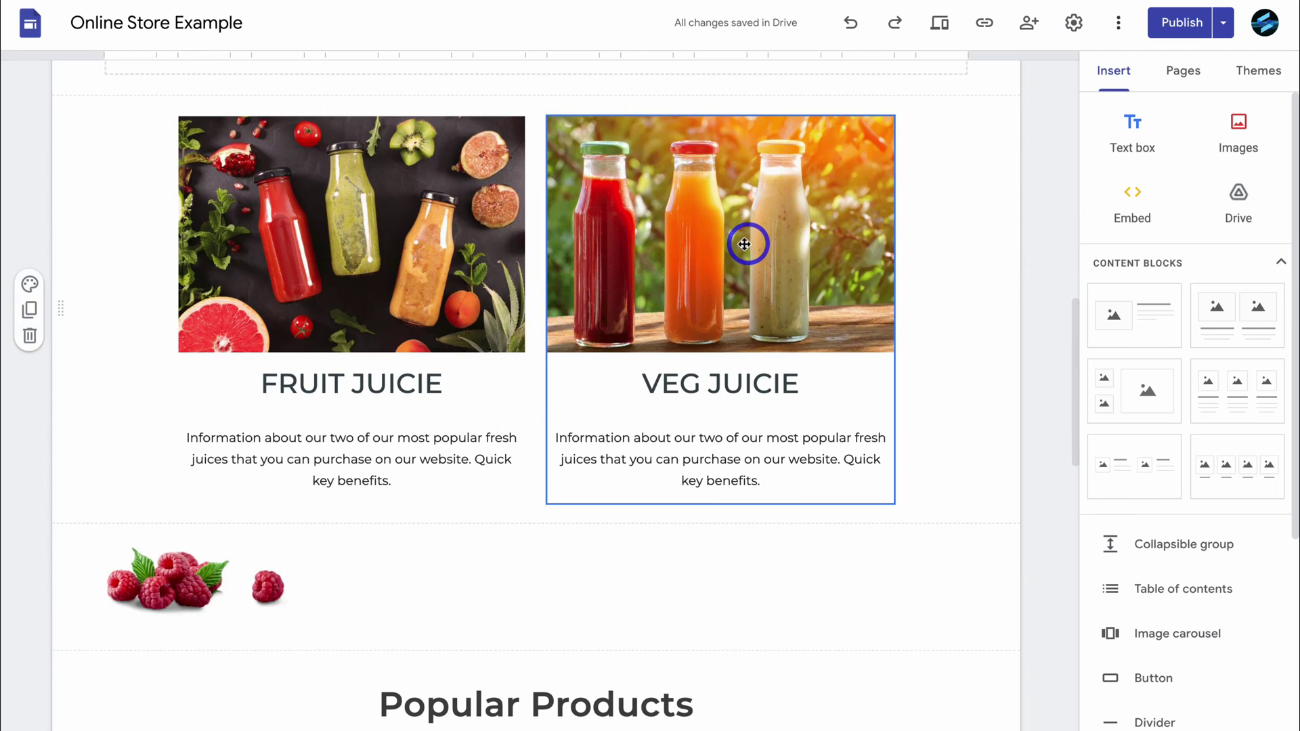
left_click(452, 251)
left_click(400, 238)
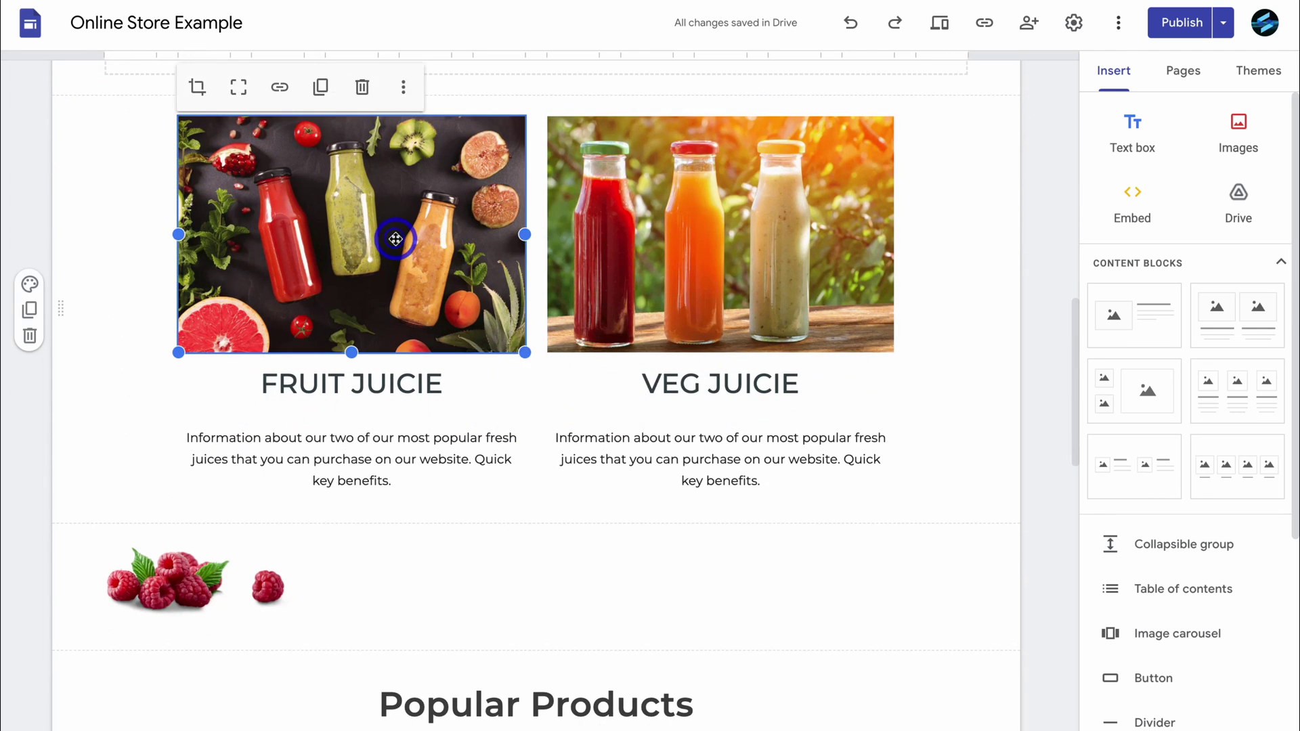
left_click(280, 88)
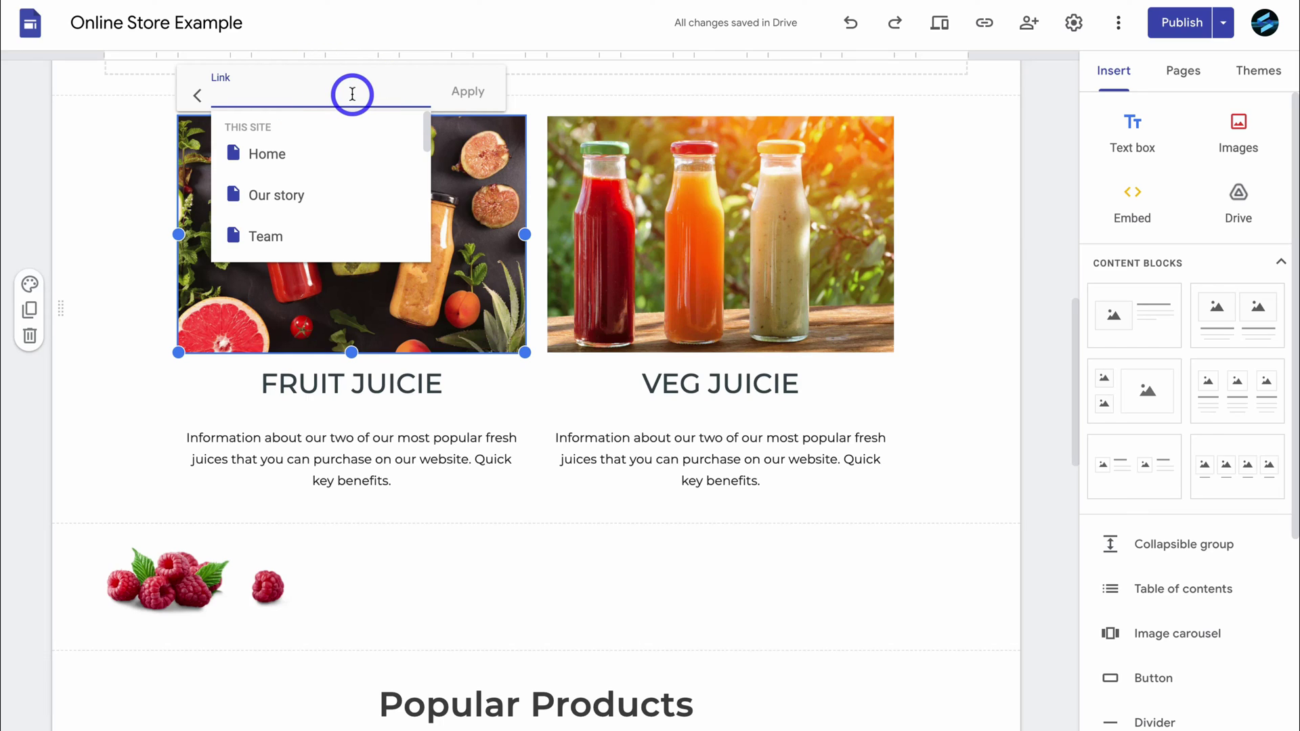
scroll(549, 197, "up", 6)
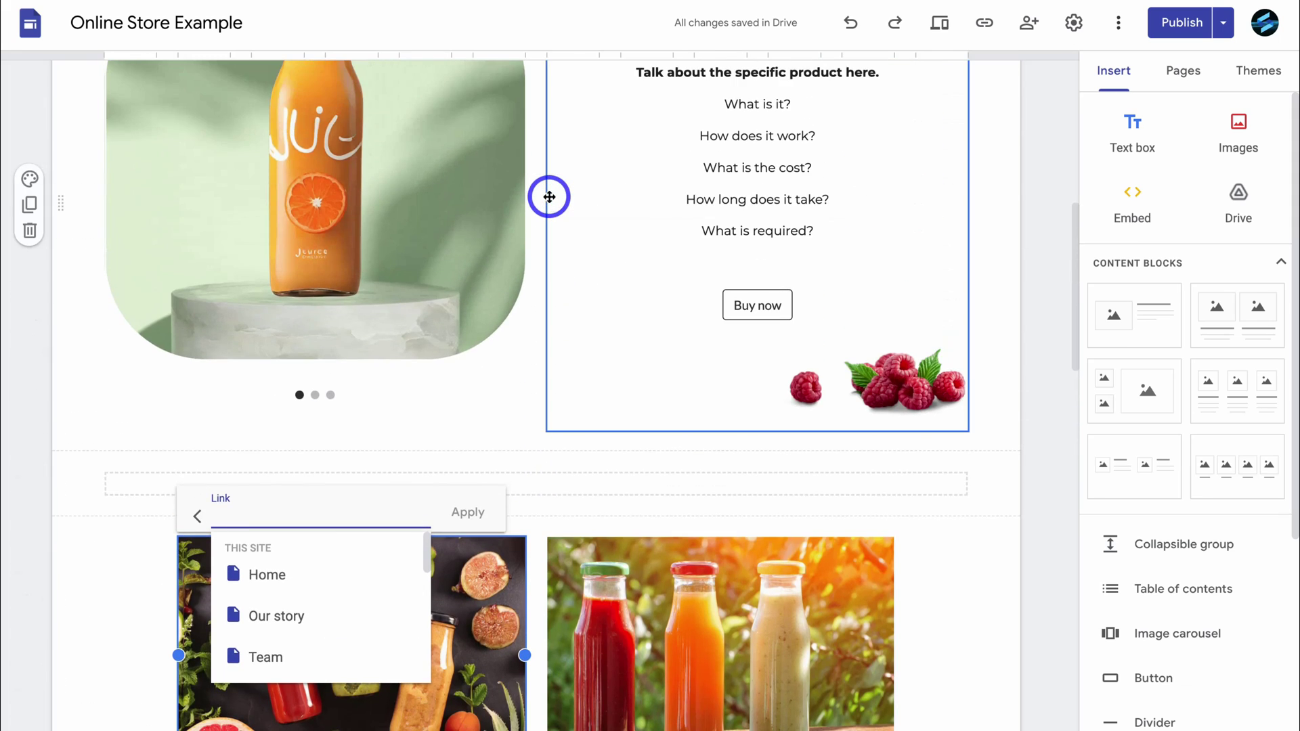